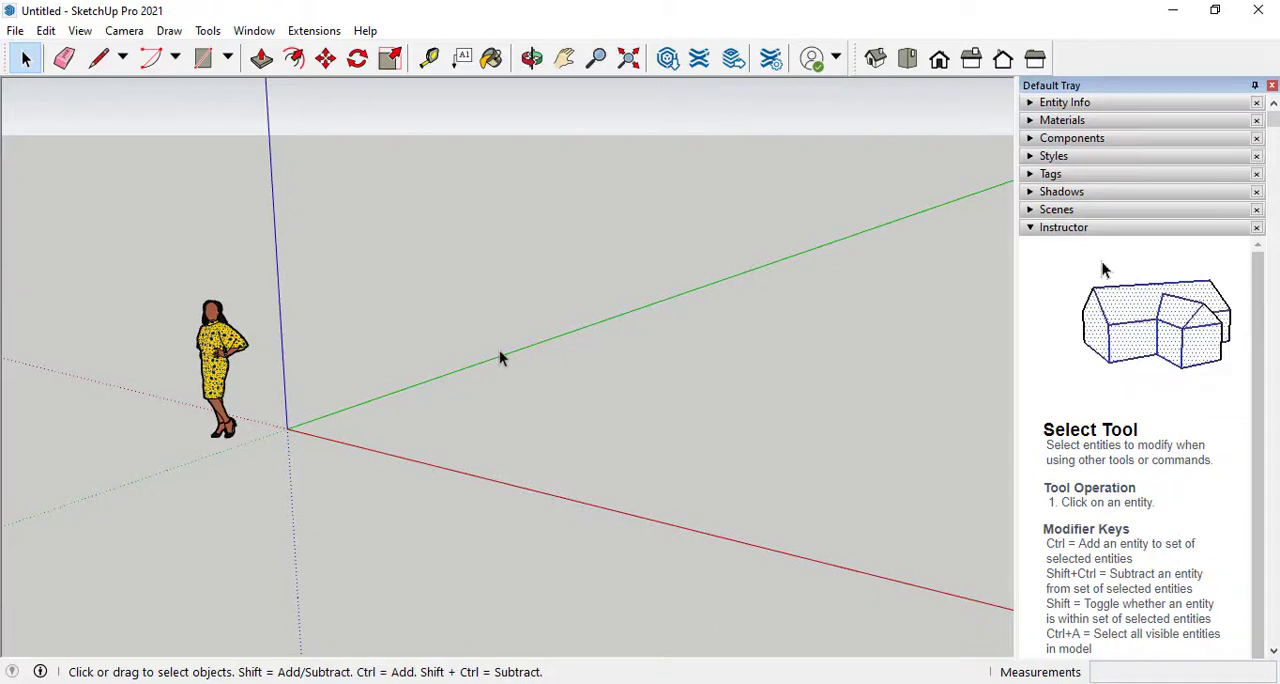
# Delete the default human scale figure standing near the origin
pyautogui.click(214, 368)
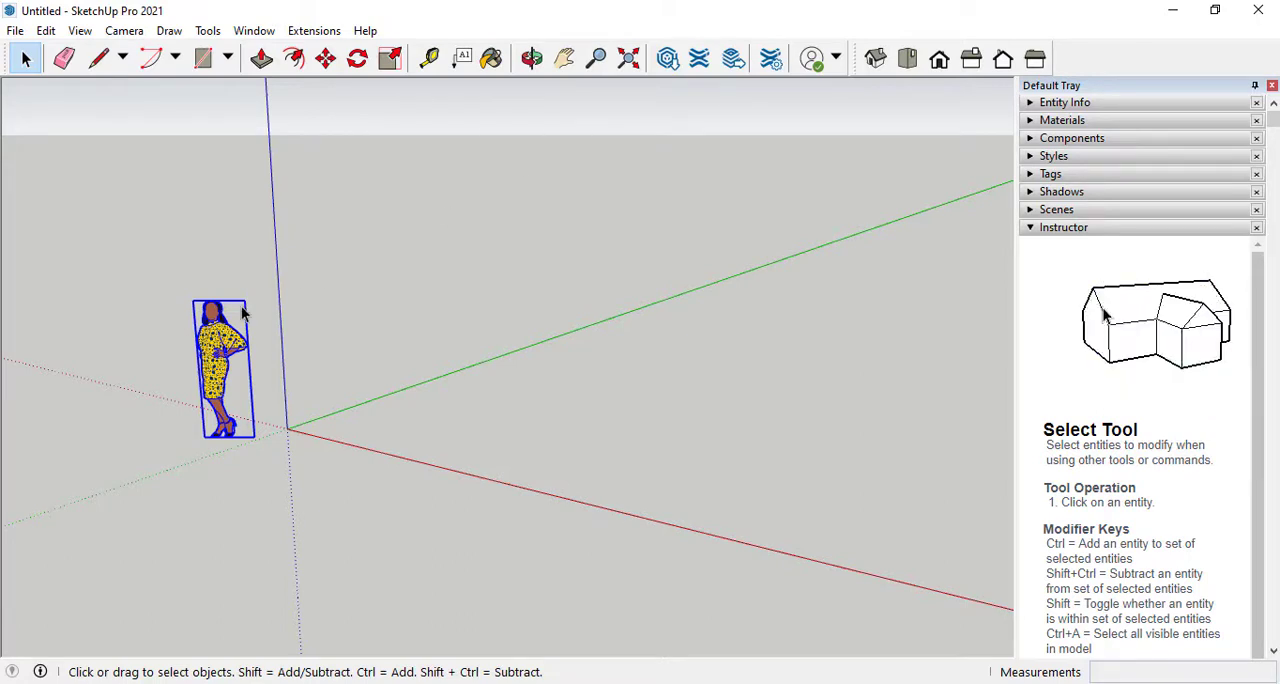
pyautogui.press('Delete')
pyautogui.click(308, 33)
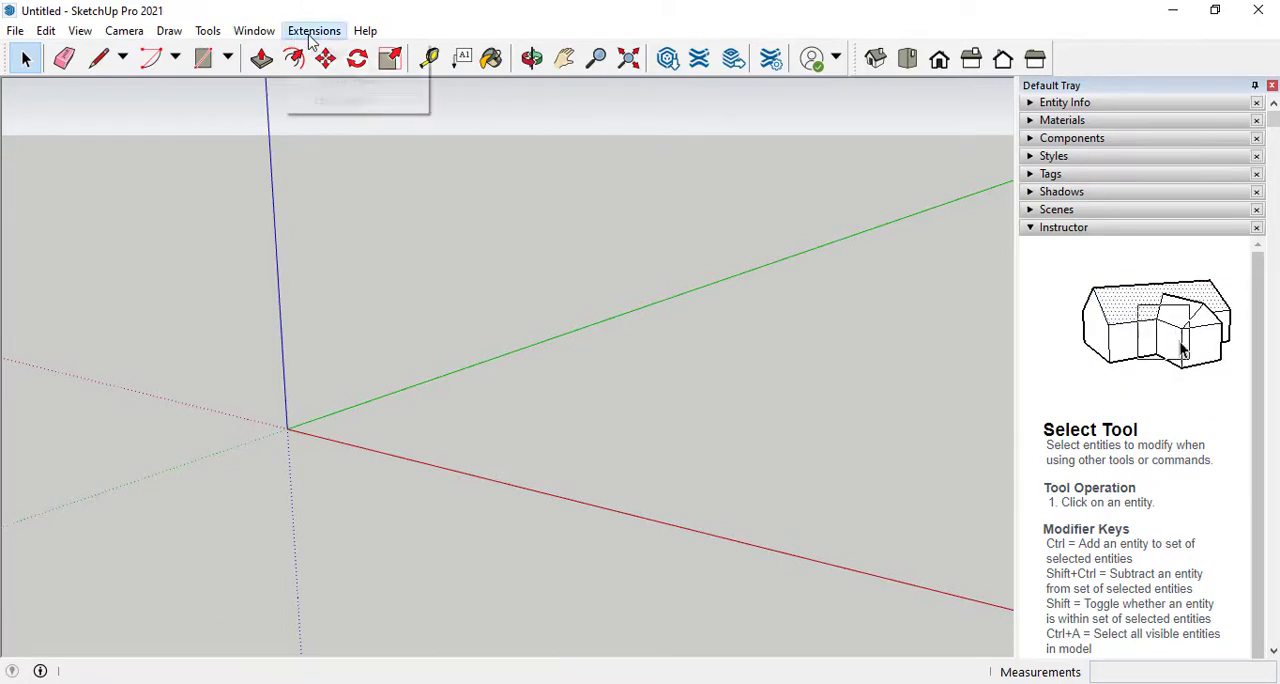
pyautogui.click(316, 179)
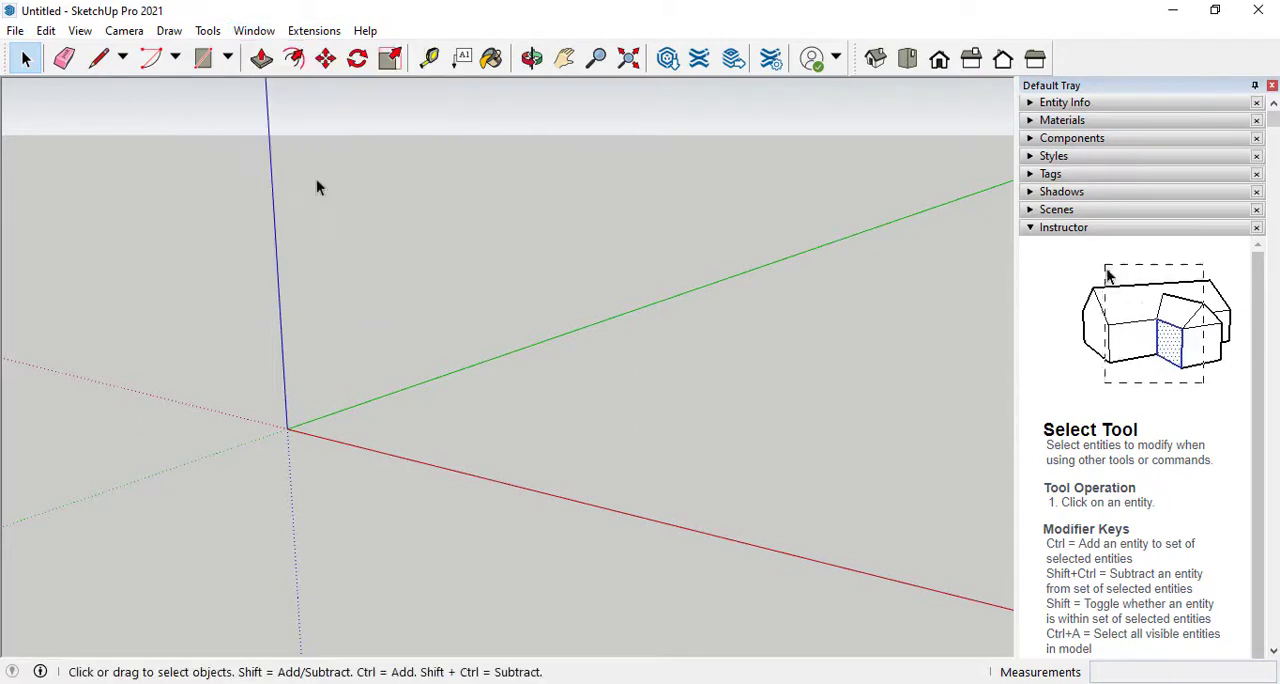
# Draw three connected ground edges with the Line tool, starting at the origin, about 10' 7" along the green axis, and ending on the red axis
pyautogui.click(99, 60)
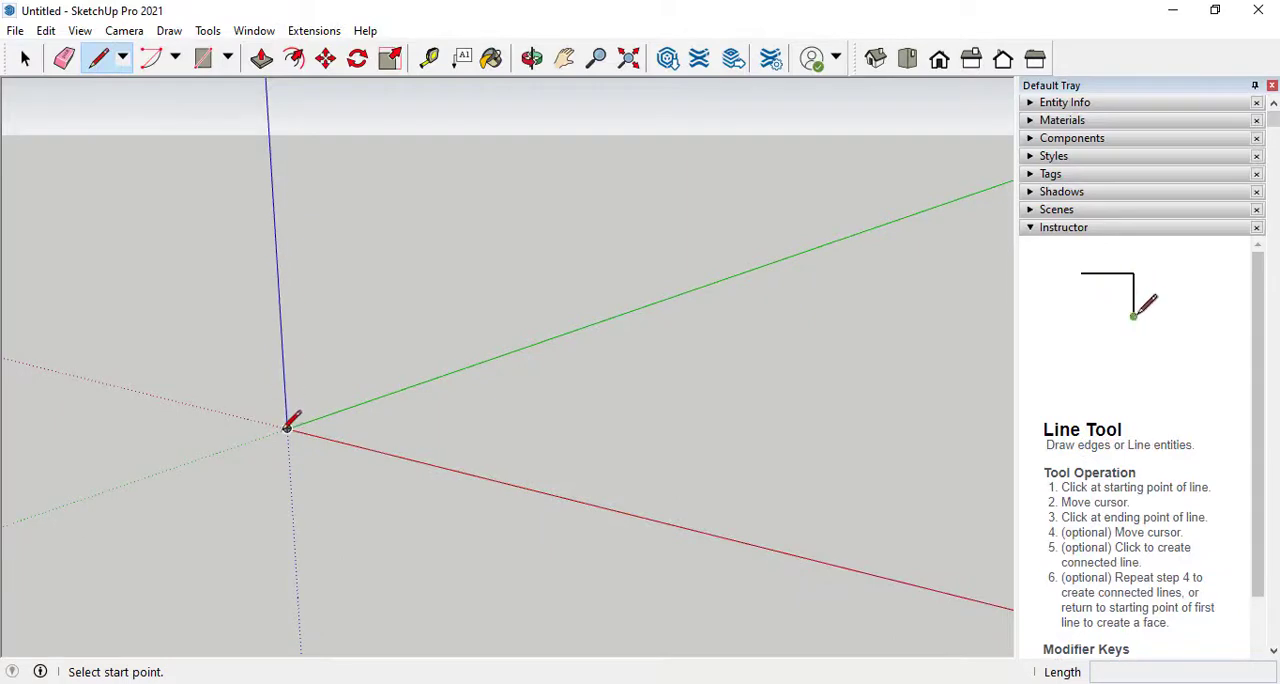
pyautogui.scroll(2, 287, 429)
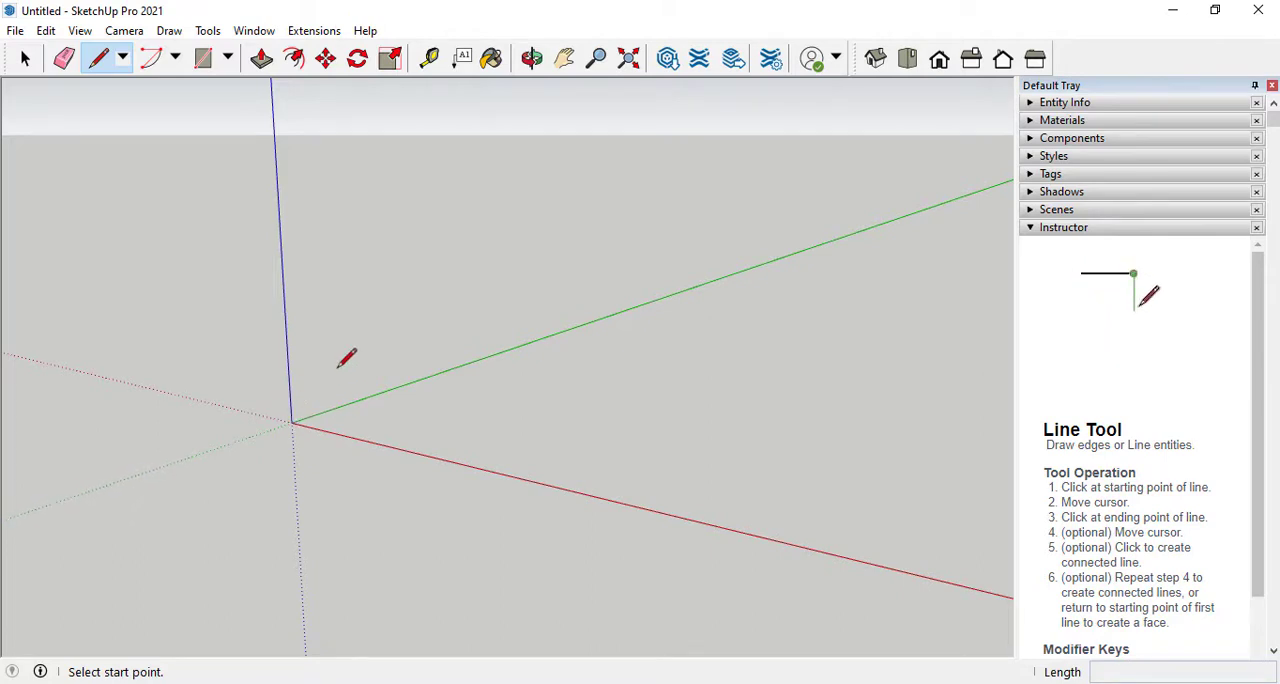
pyautogui.scroll(4, 350, 355)
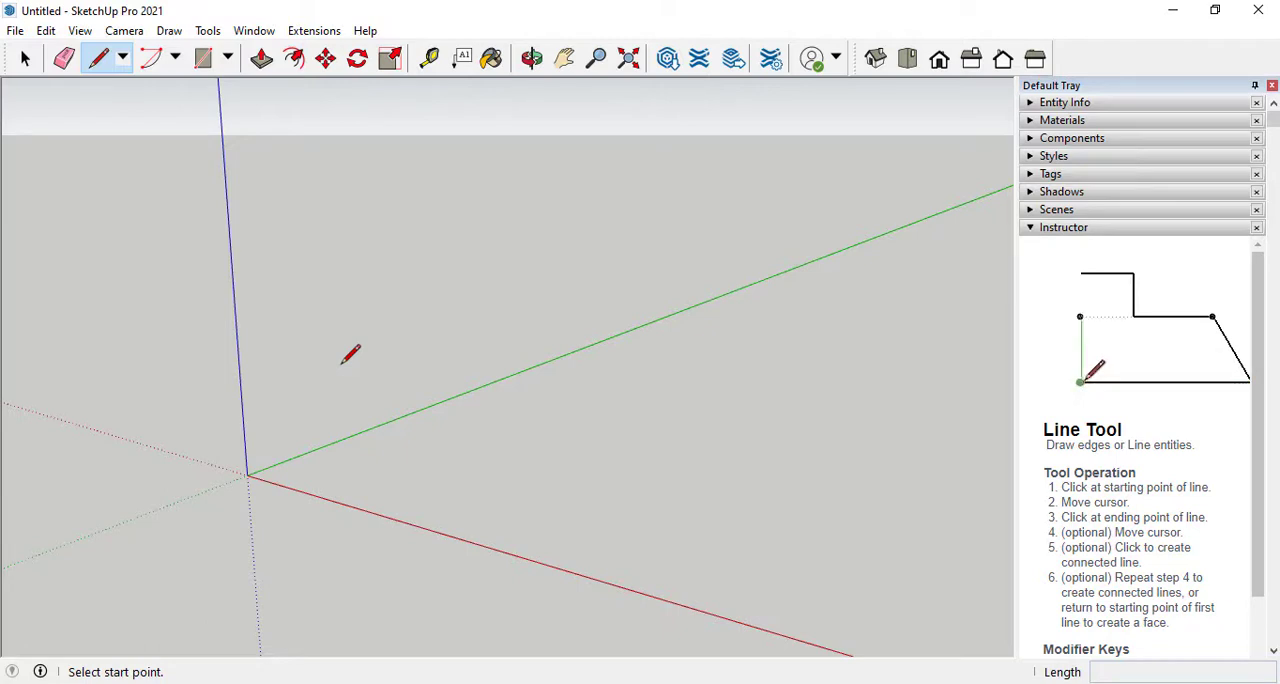
pyautogui.scroll(2, 298, 411)
pyautogui.scroll(-4, 346, 331)
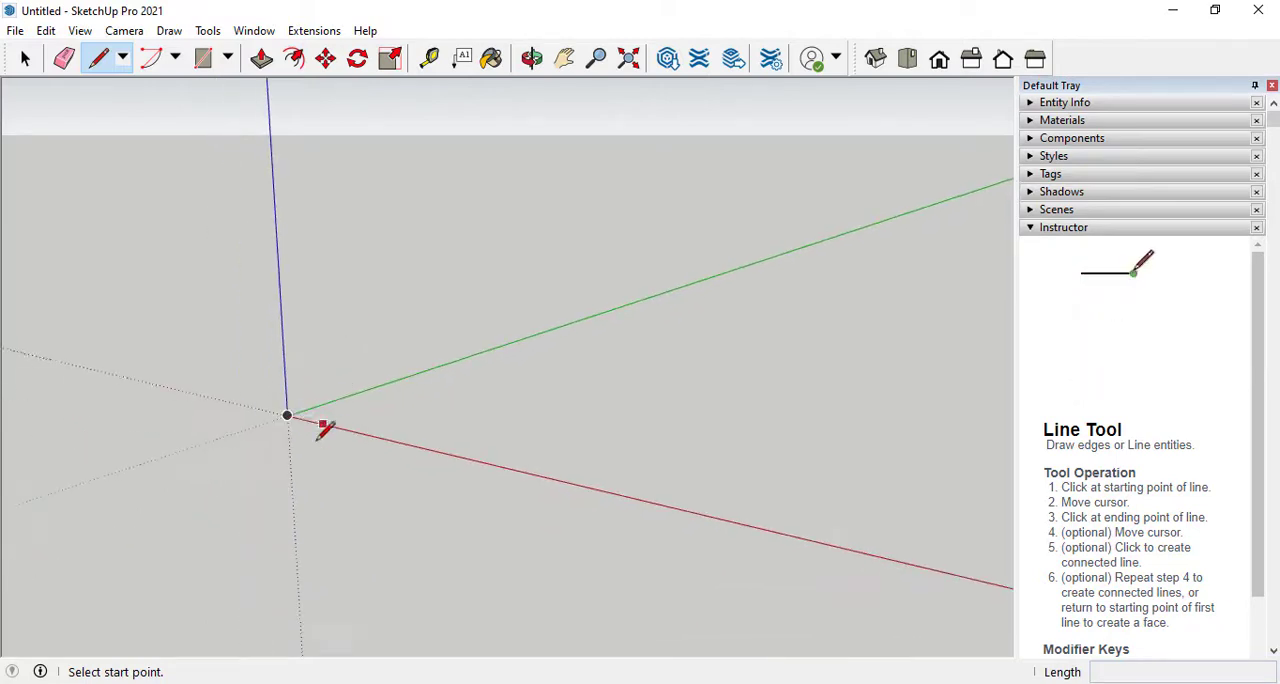
pyautogui.scroll(-3, 316, 450)
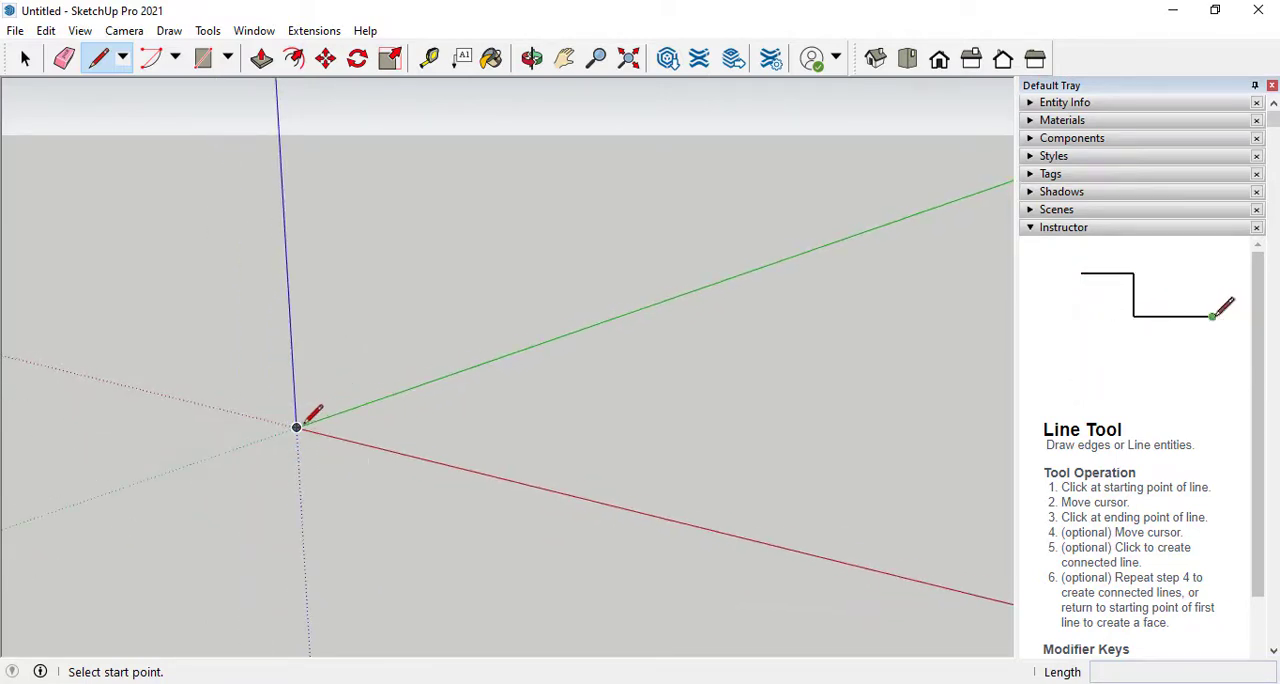
pyautogui.click(121, 60)
pyautogui.click(127, 88)
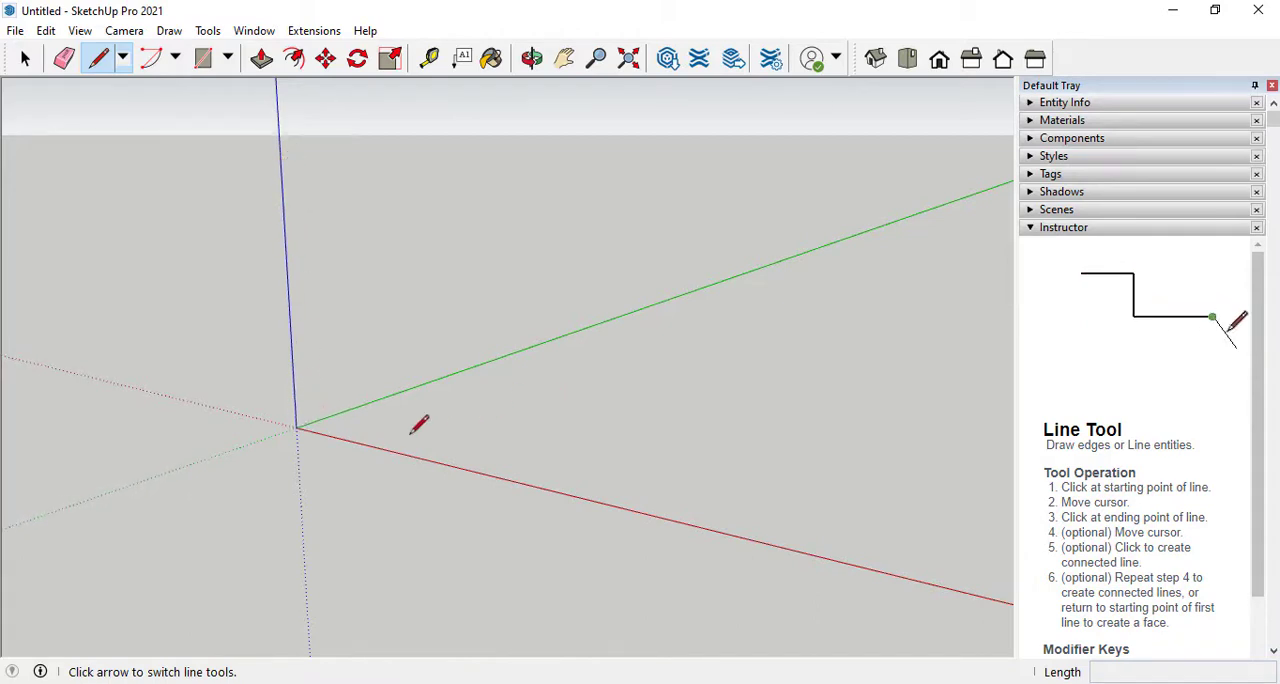
pyautogui.click(296, 427)
pyautogui.click(495, 359)
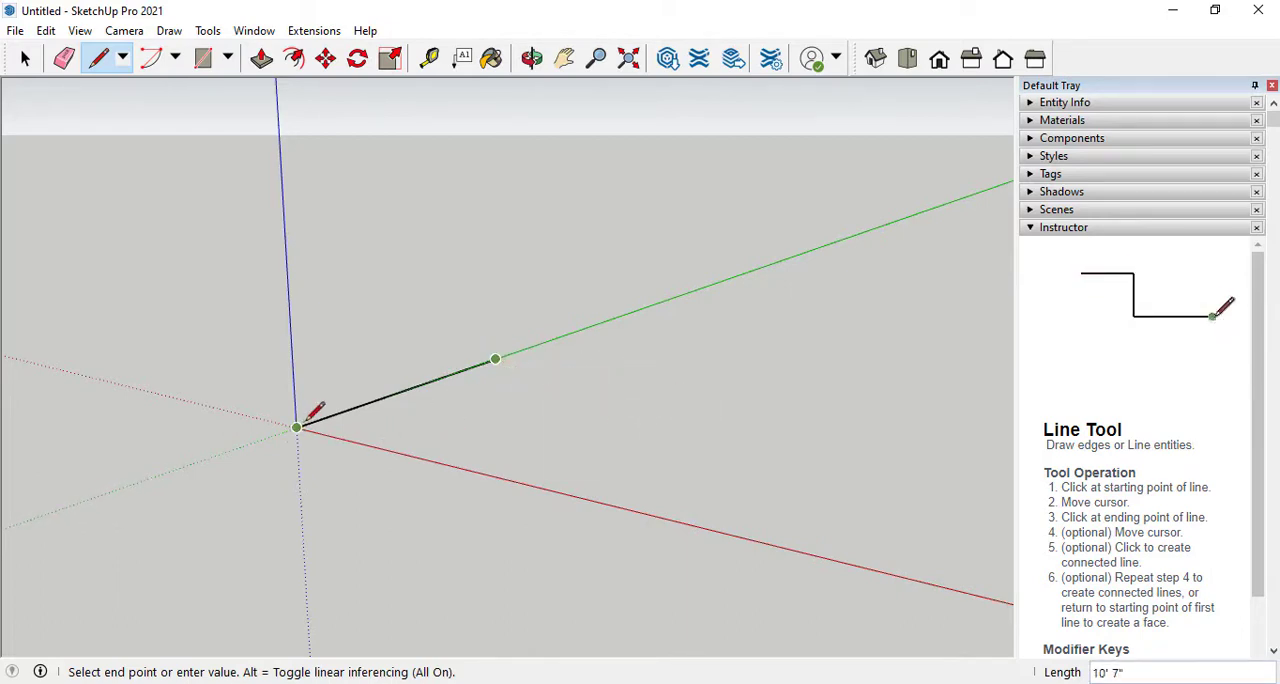
pyautogui.click(675, 387)
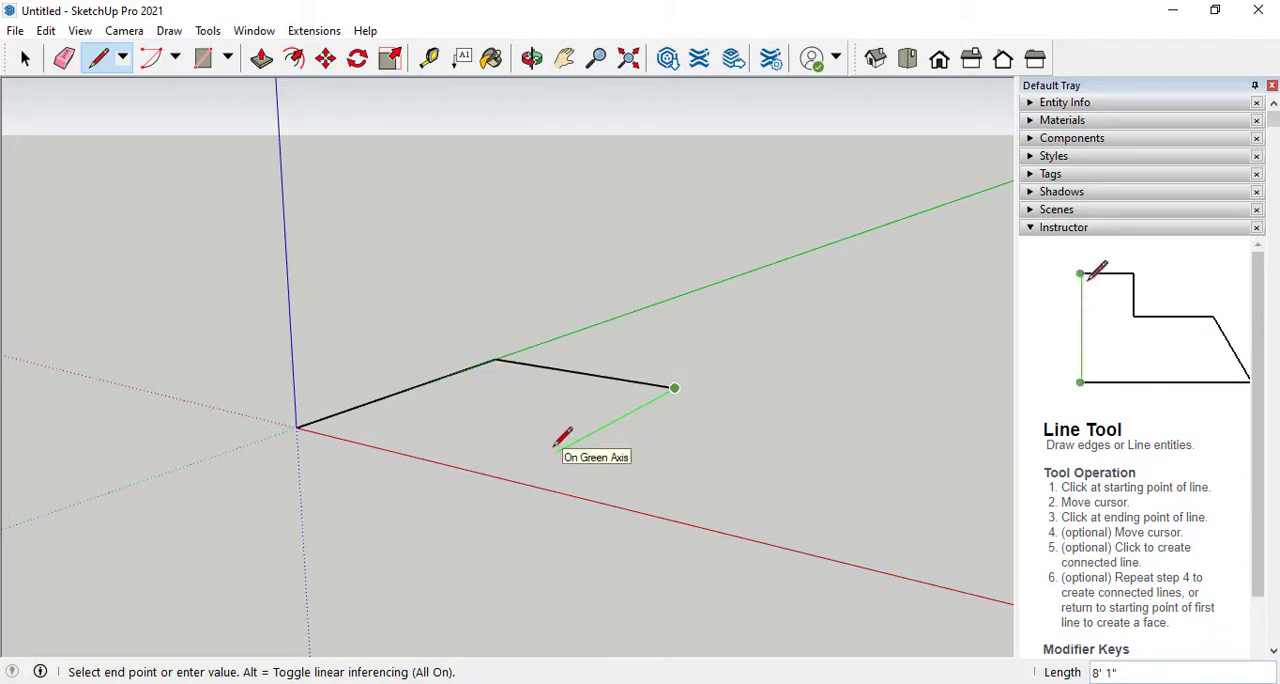
pyautogui.click(506, 479)
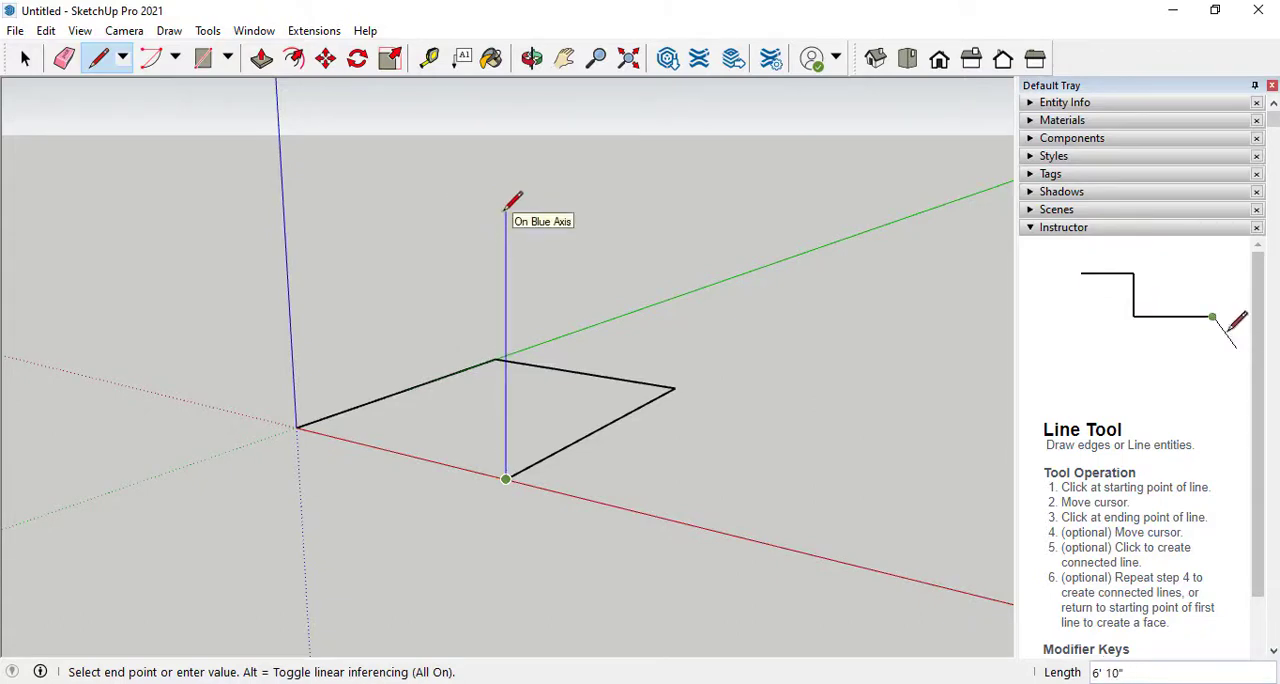
# Continue the line up vertically, across to the blue axis and down to the origin, closing both faces with an edge about 7' 8" along the red axis
pyautogui.click(505, 232)
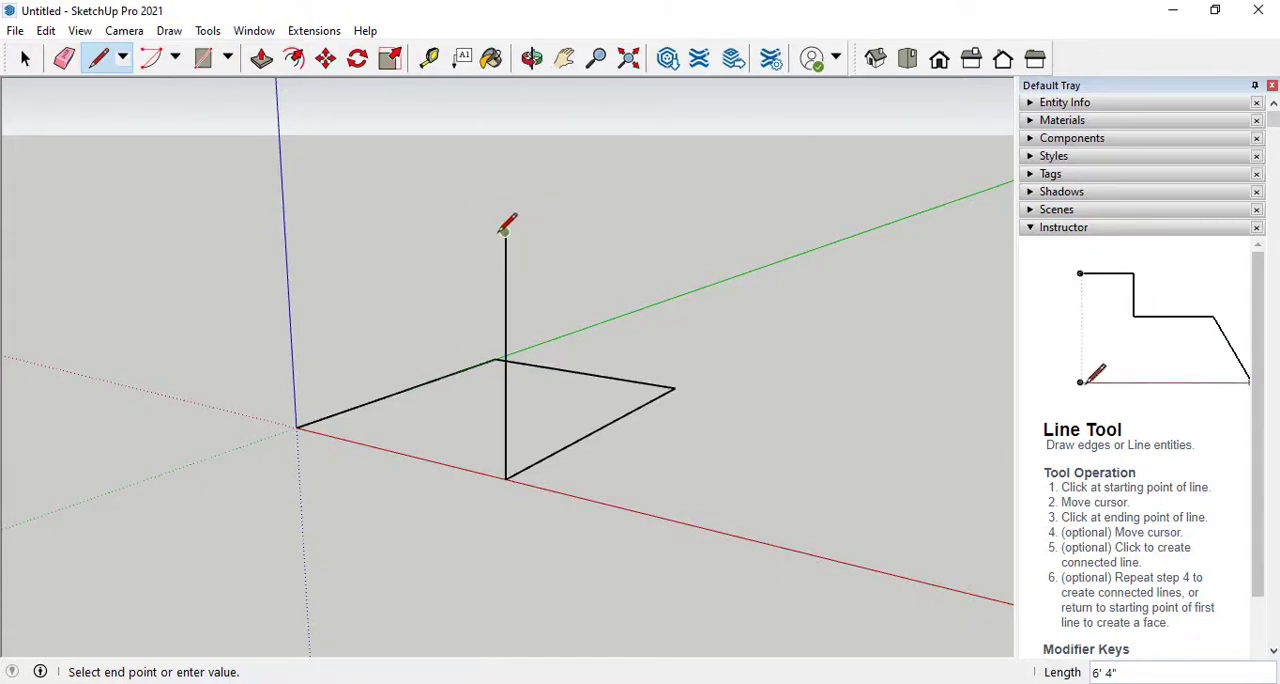
pyautogui.click(284, 215)
pyautogui.click(297, 425)
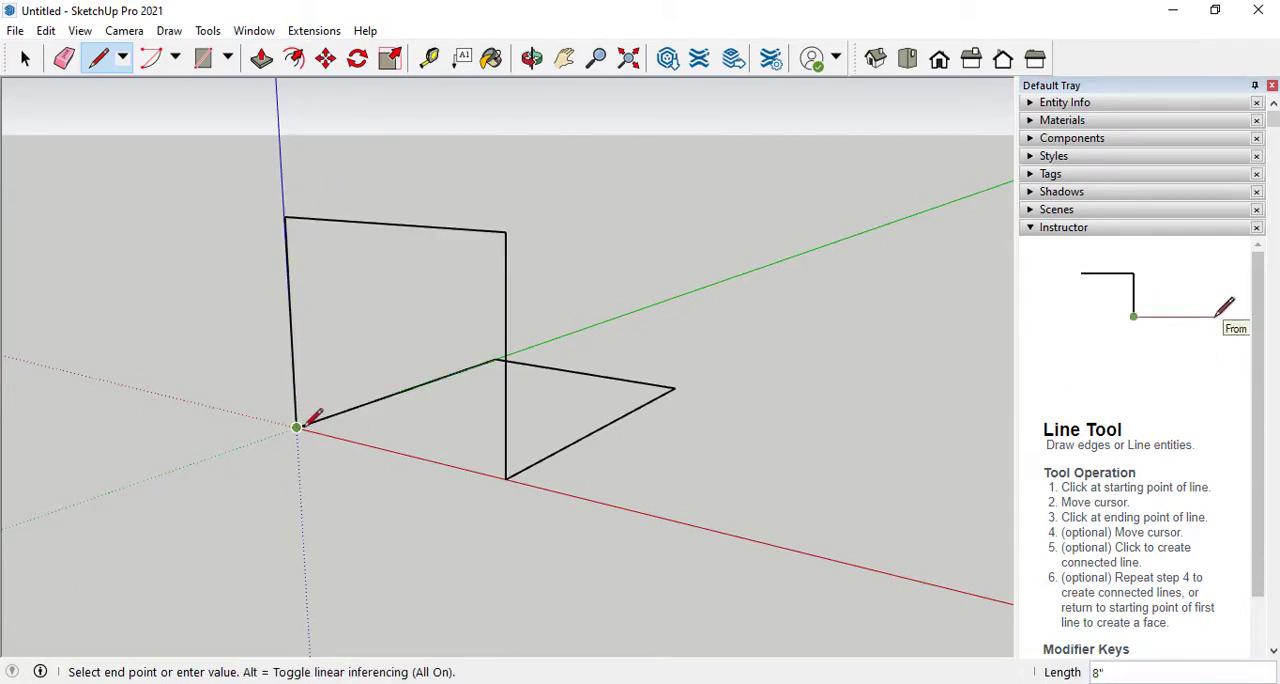
pyautogui.click(506, 478)
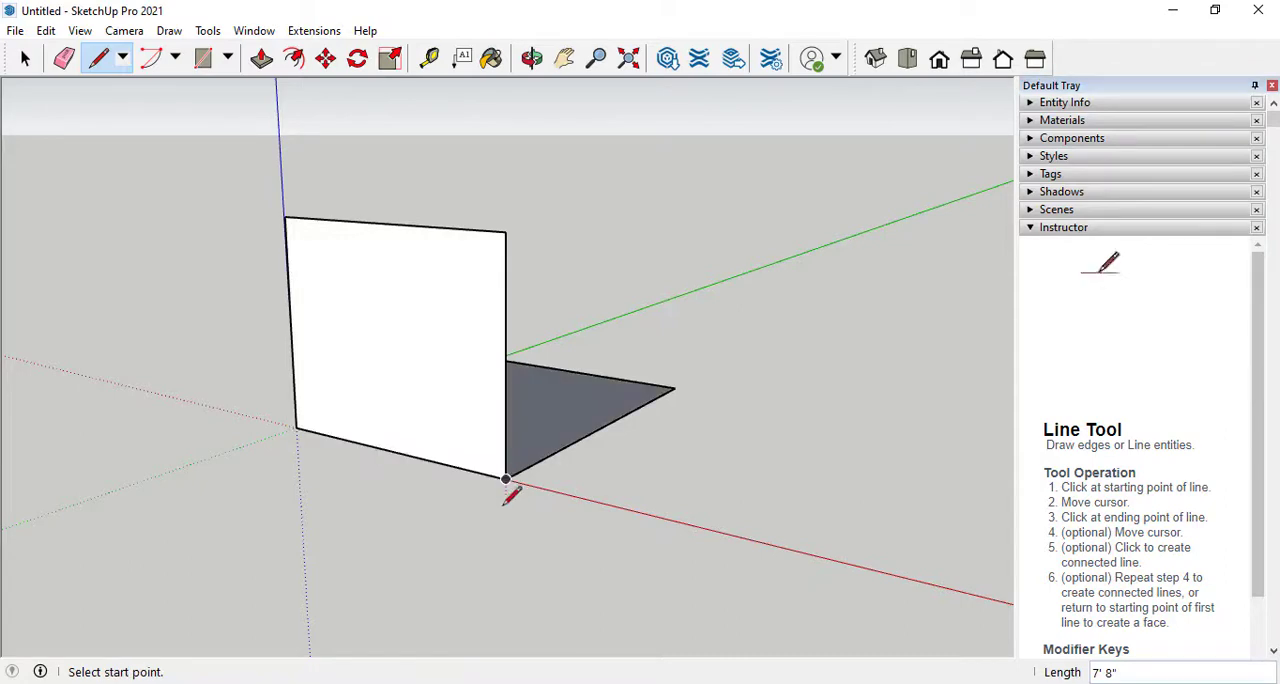
pyautogui.moveTo(620, 264); pyautogui.dragTo(643, 343, button='middle')
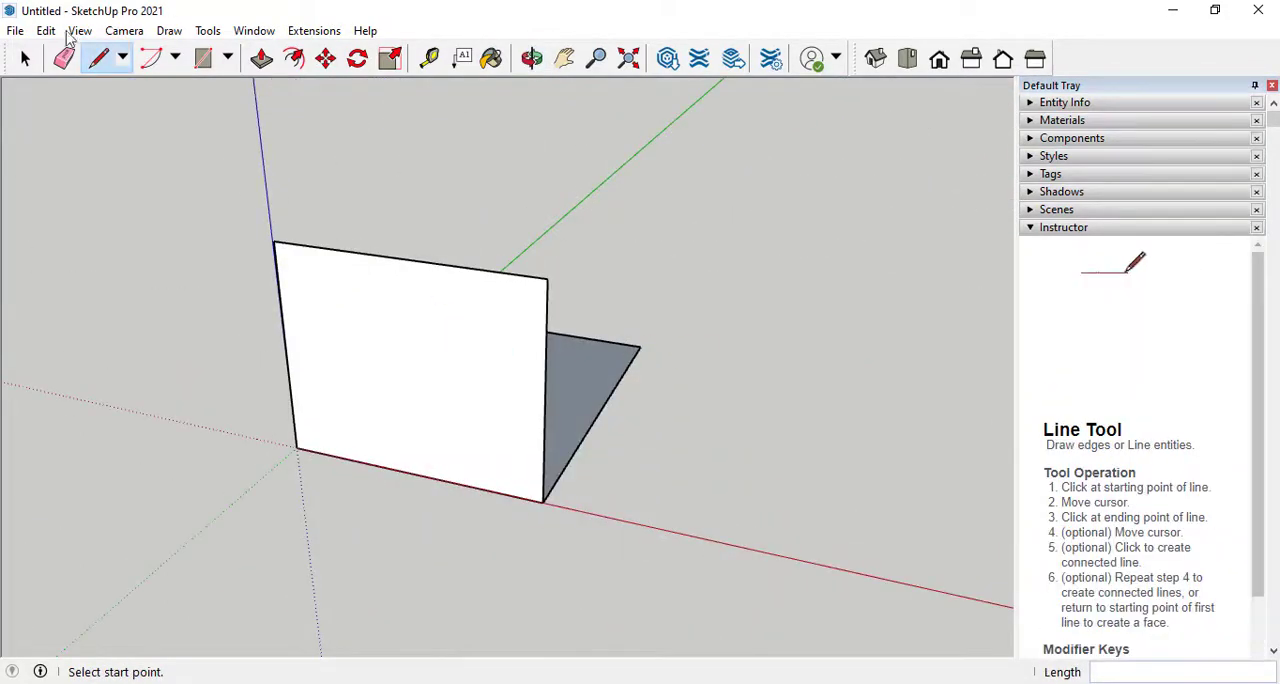
pyautogui.click(176, 57)
pyautogui.click(228, 57)
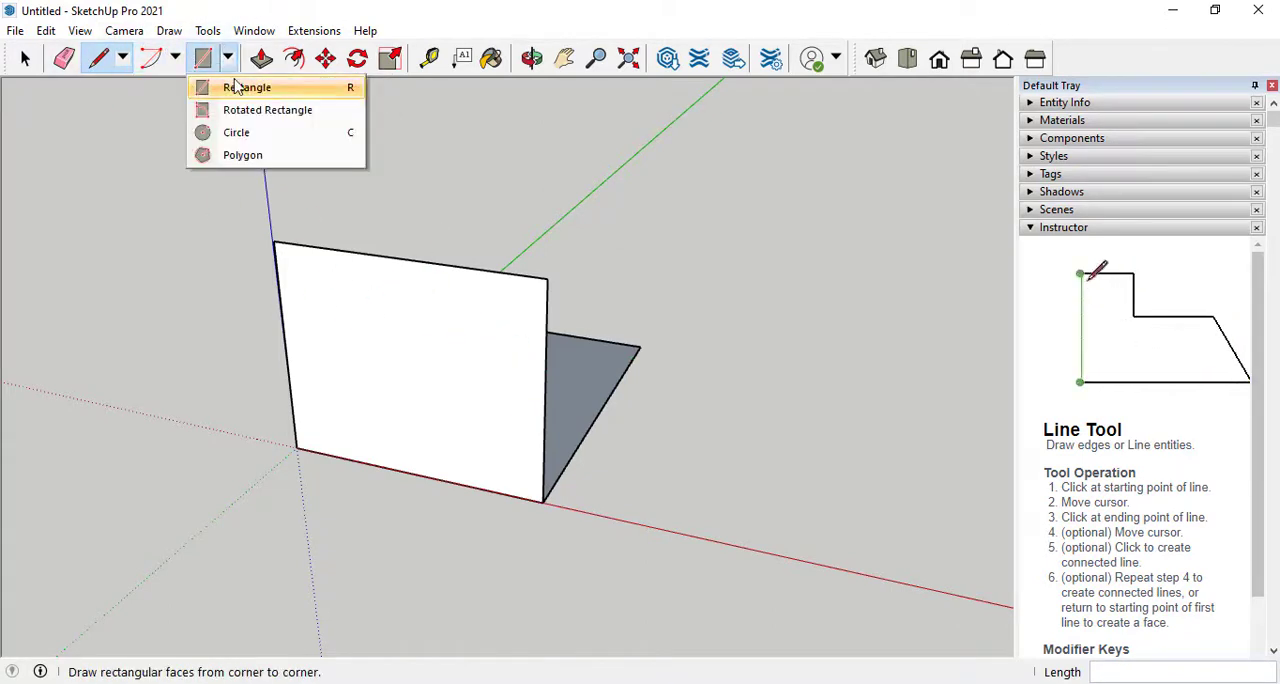
pyautogui.click(235, 87)
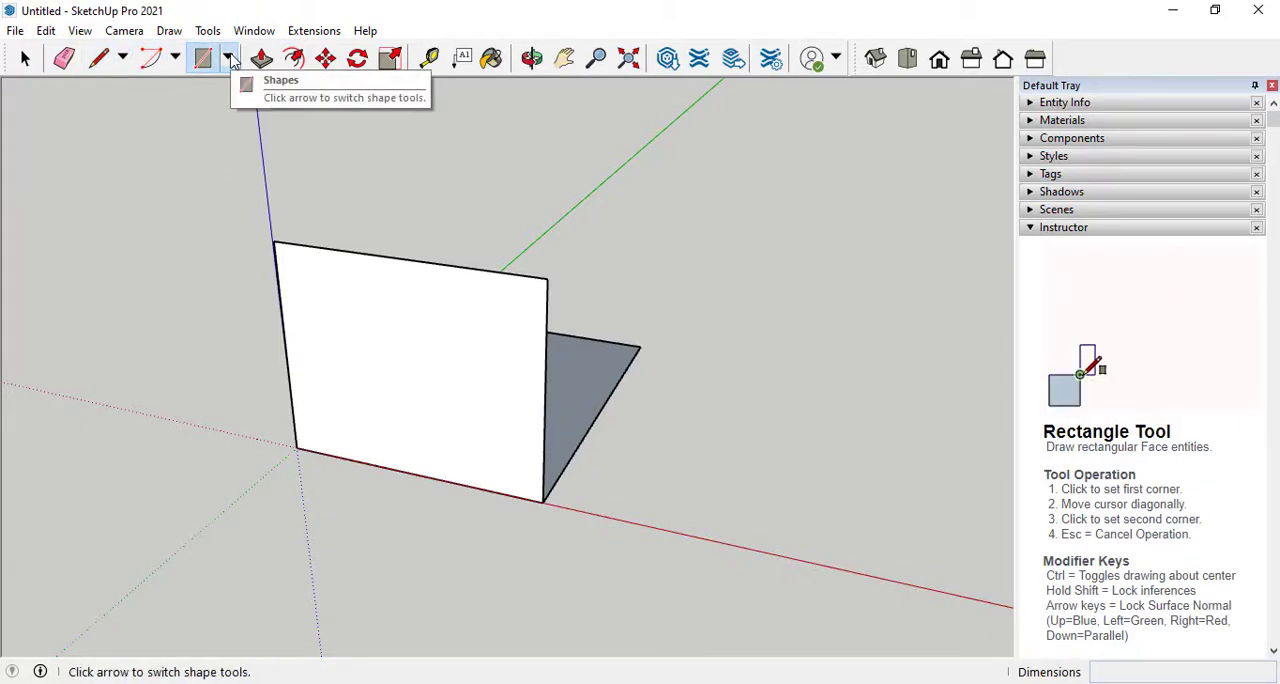
pyautogui.click(229, 58)
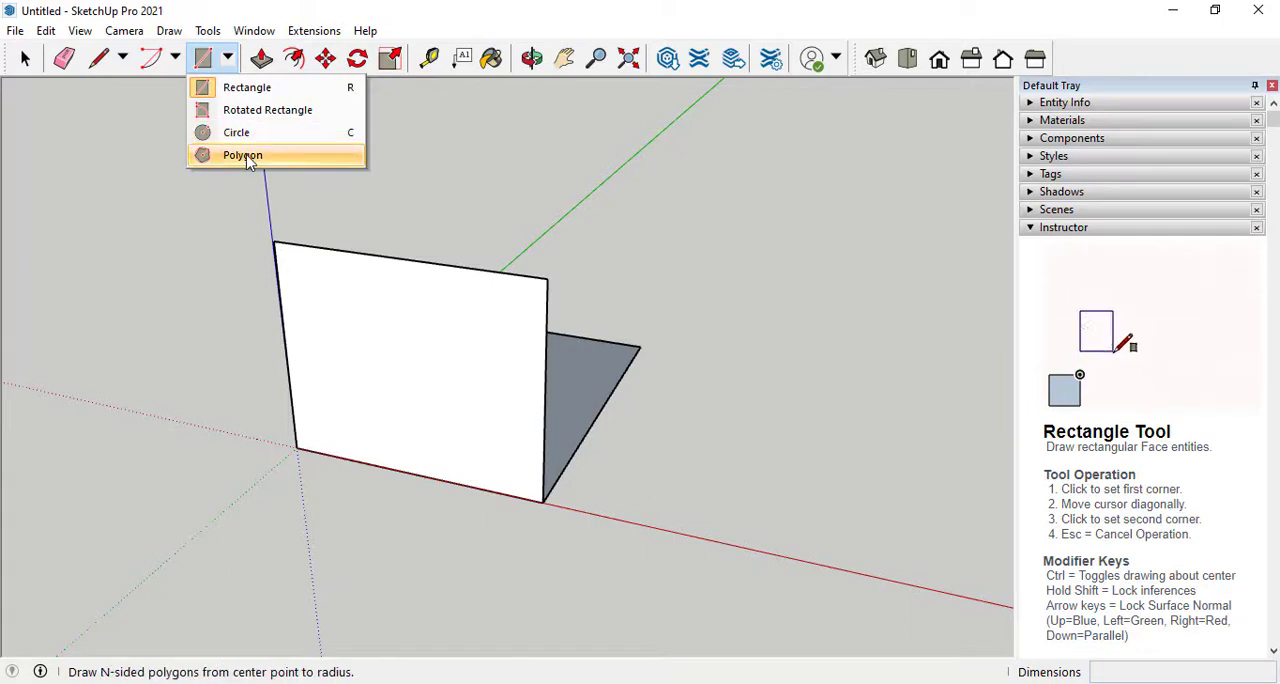
pyautogui.click(175, 58)
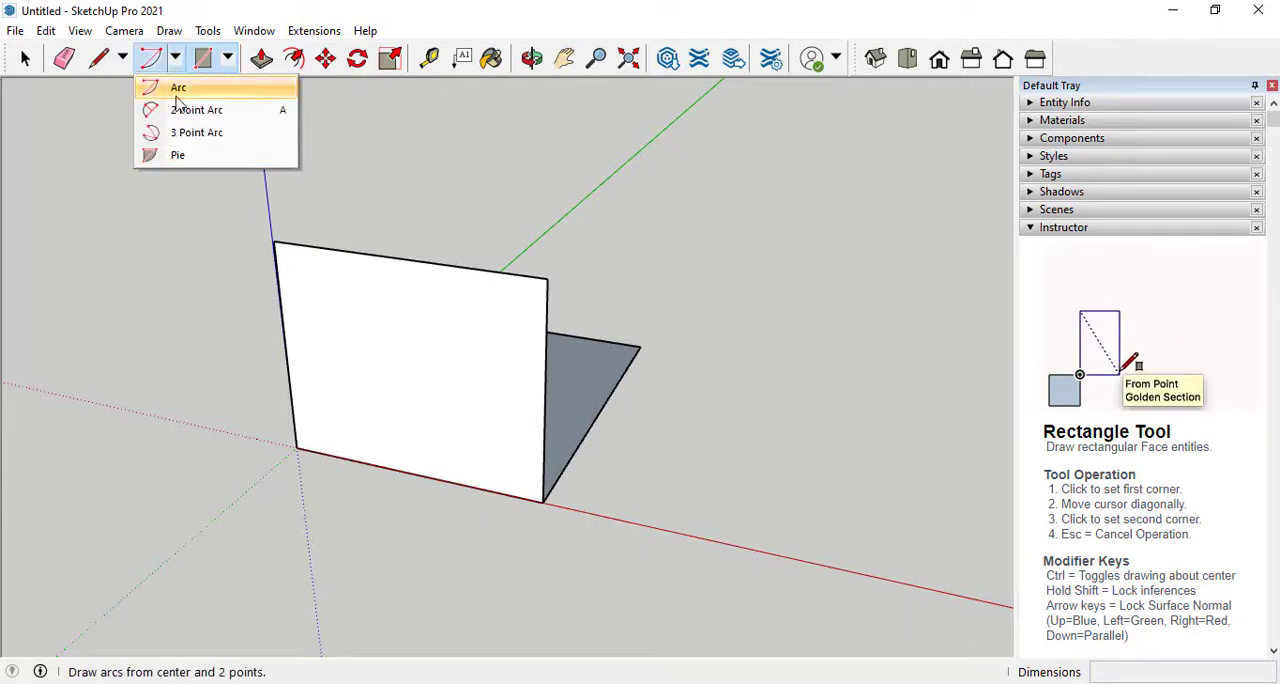
pyautogui.click(123, 58)
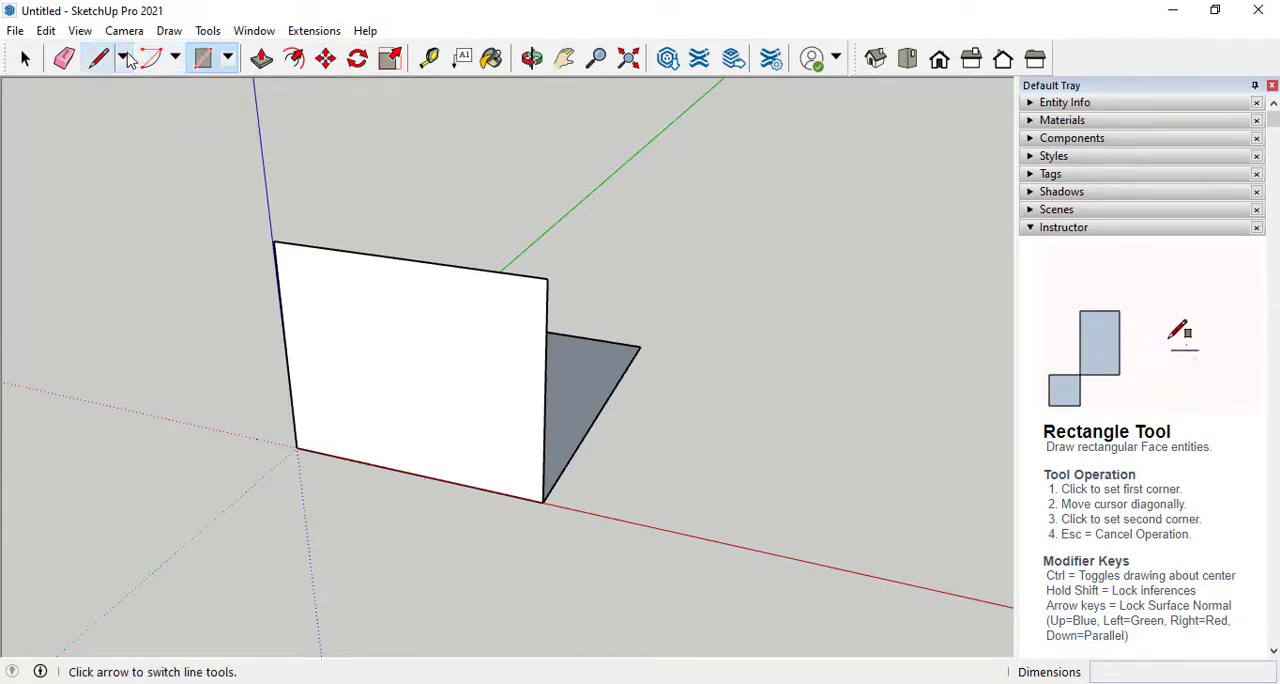
# Draw a 9' by 15' rectangle flat on the ground, starting from a point on the red axis beyond the existing faces
pyautogui.click(228, 58)
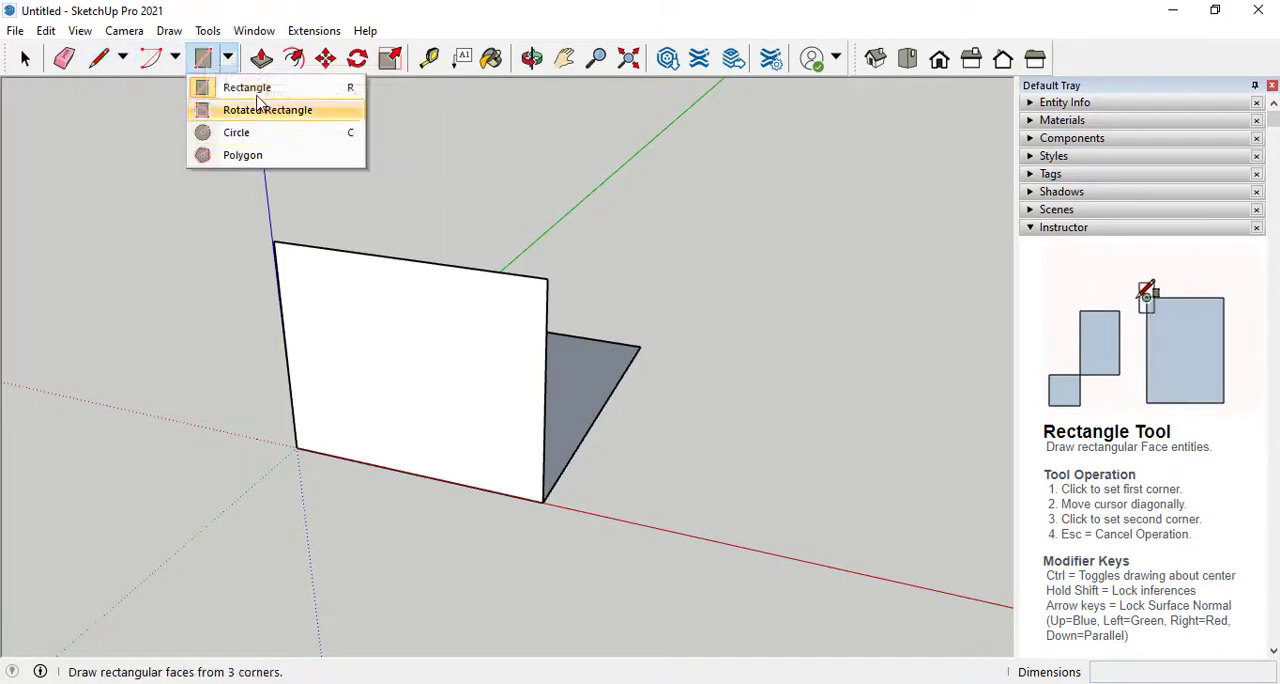
pyautogui.click(256, 88)
pyautogui.click(719, 535)
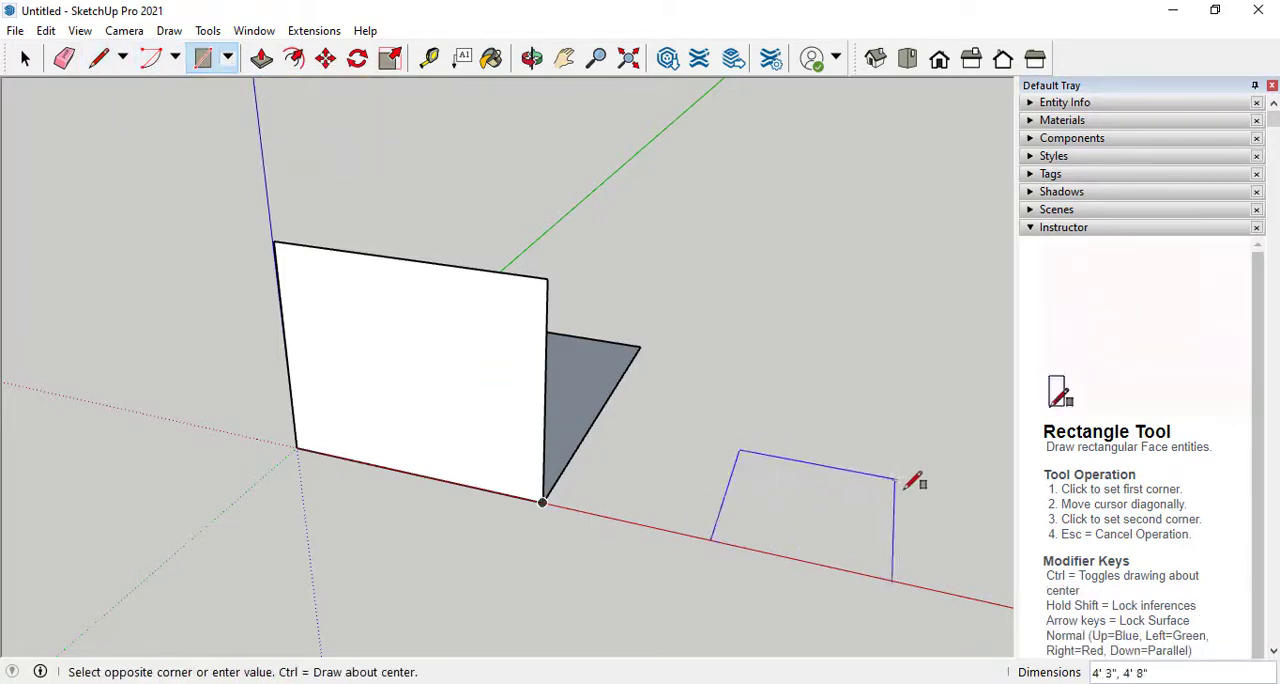
pyautogui.scroll(-1, 692, 385)
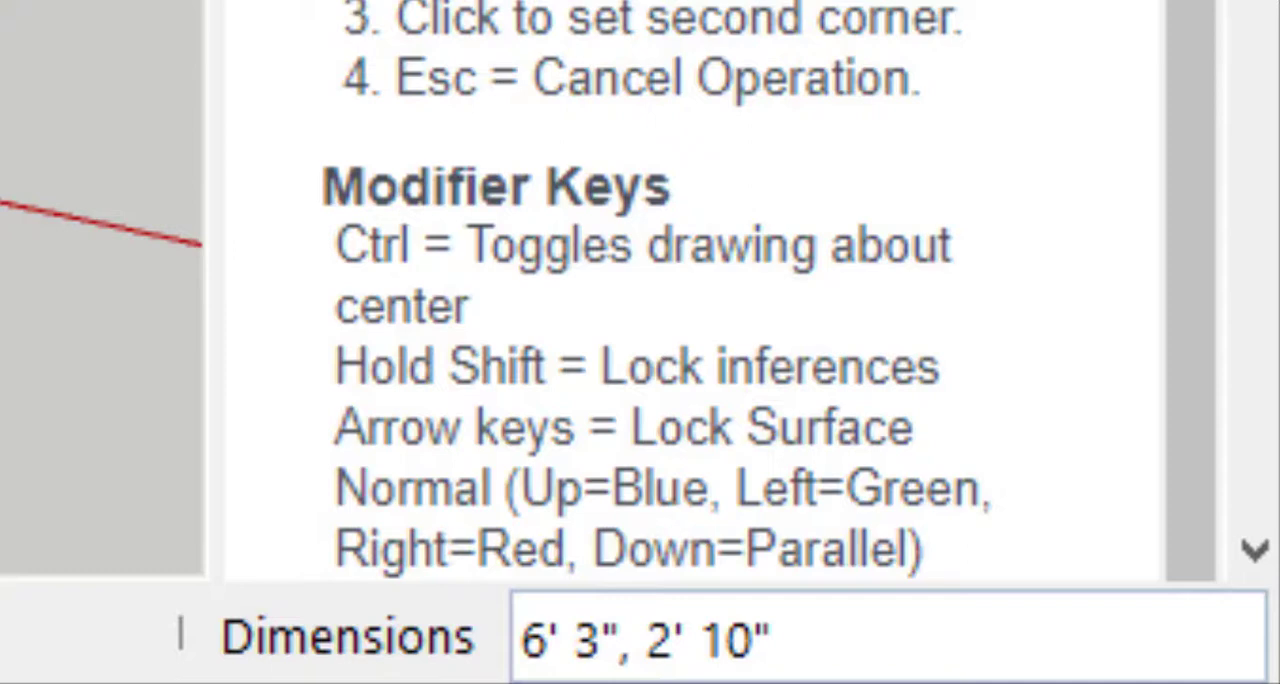
pyautogui.write("9',1")
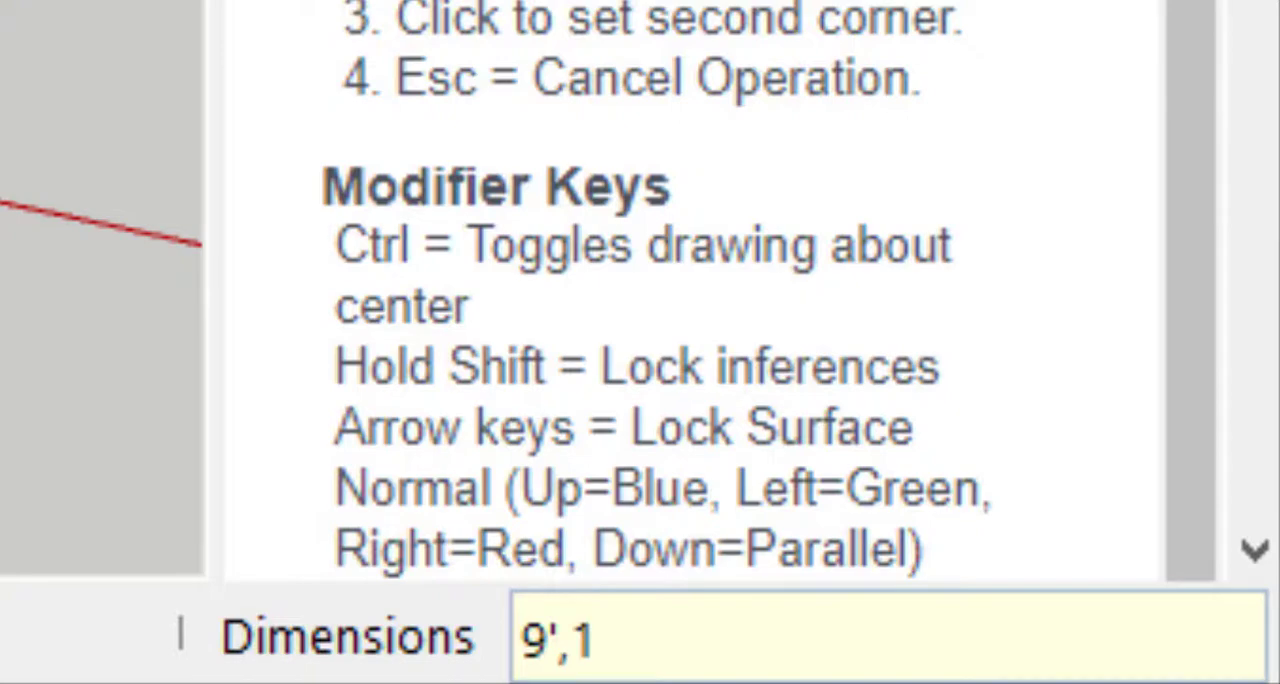
pyautogui.write("'")
pyautogui.press('Return')
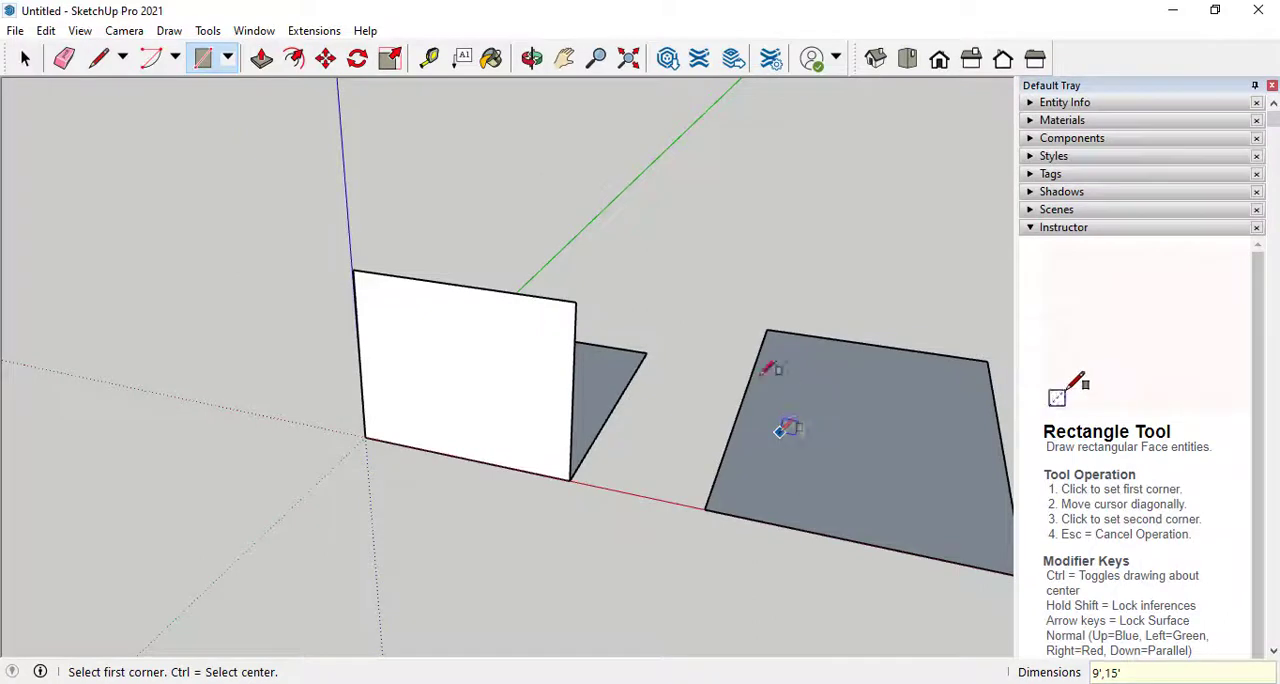
# Reverse the face of the separate 9' by 15' ground rectangle
pyautogui.scroll(-3, 640, 358)
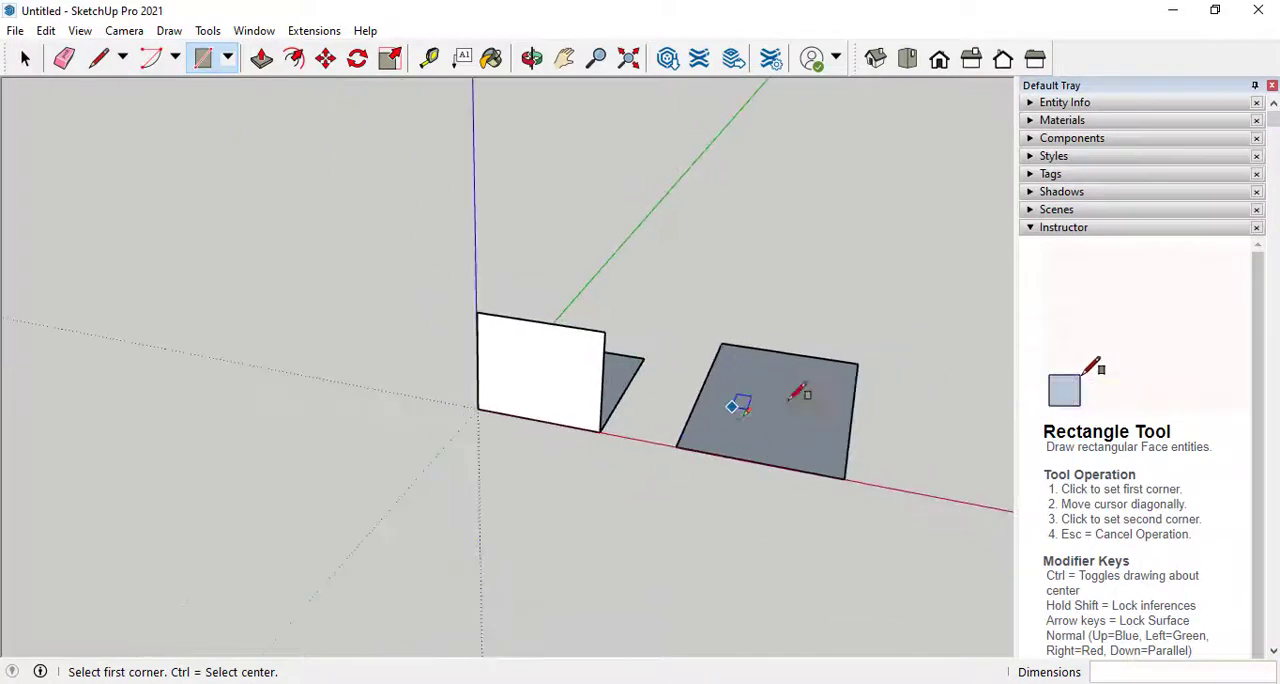
pyautogui.scroll(1, 900, 372)
pyautogui.scroll(1, 943, 376)
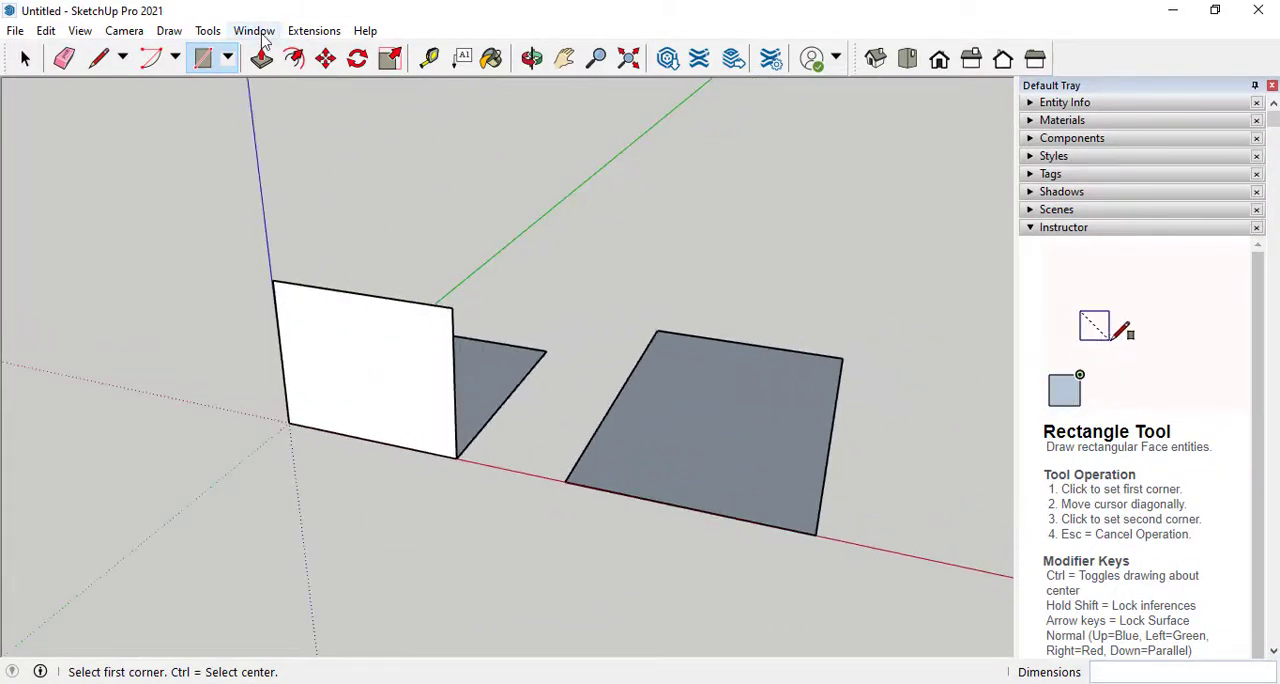
pyautogui.click(25, 58)
pyautogui.click(655, 430)
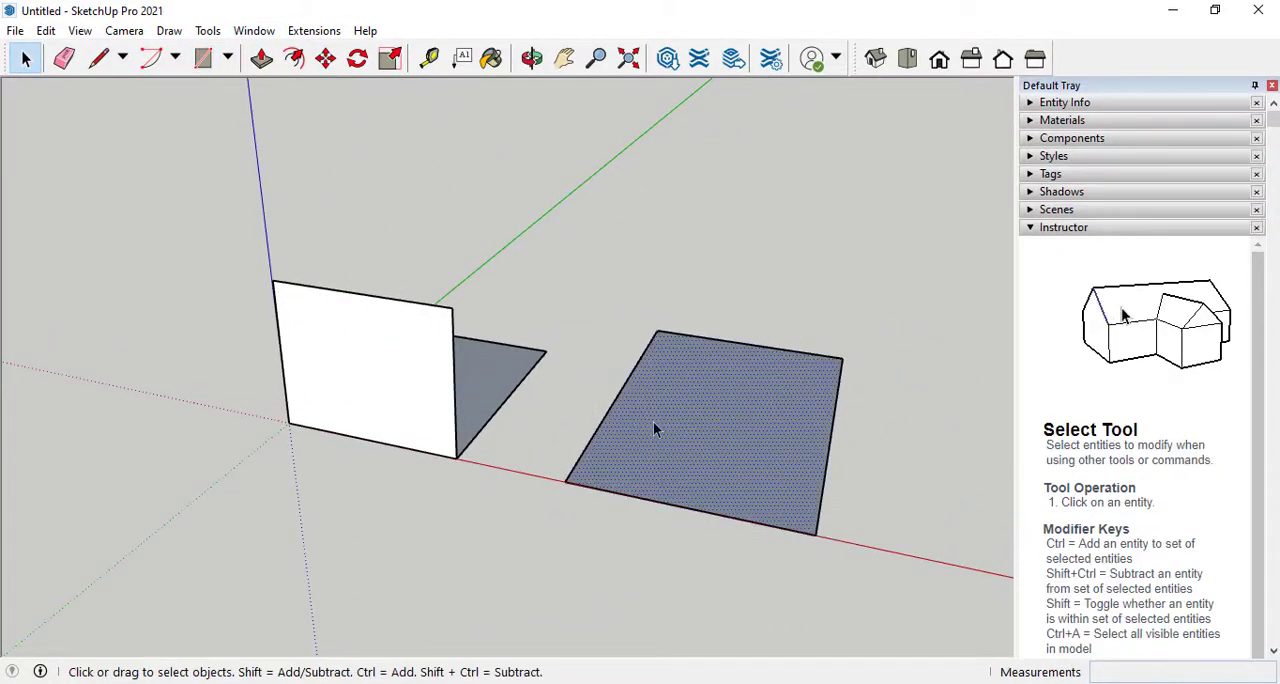
pyautogui.rightClick(655, 430)
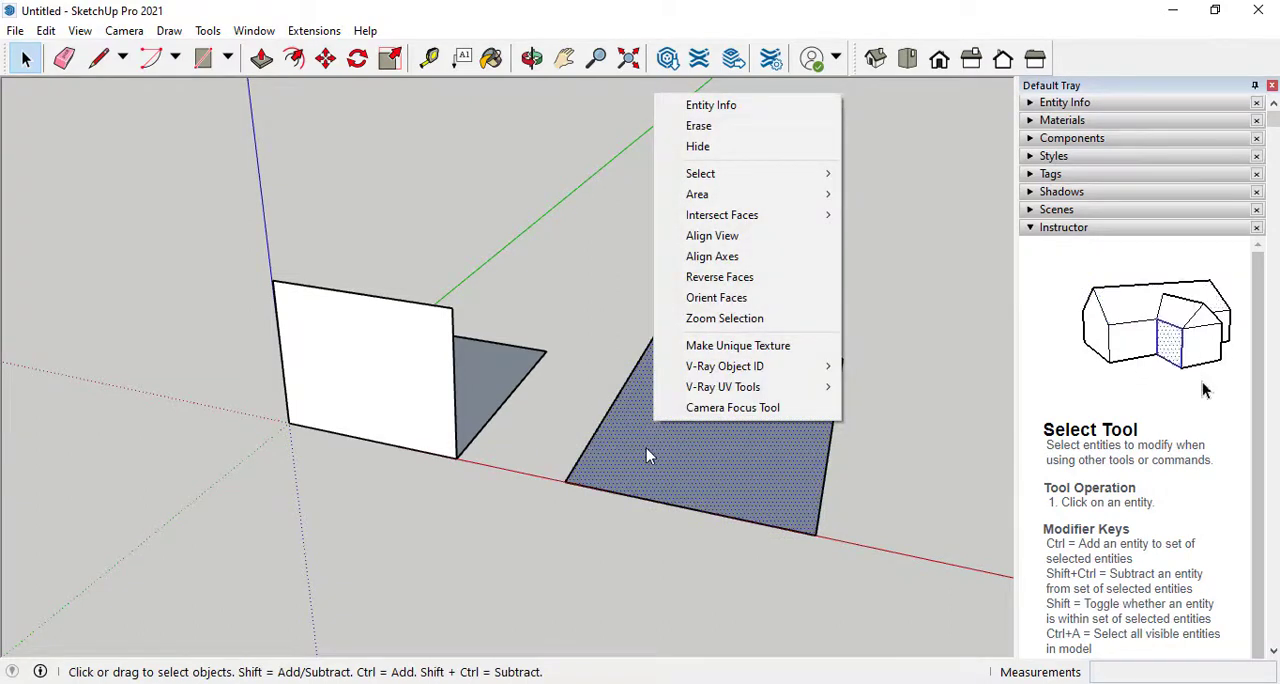
pyautogui.click(648, 449)
pyautogui.rightClick(500, 388)
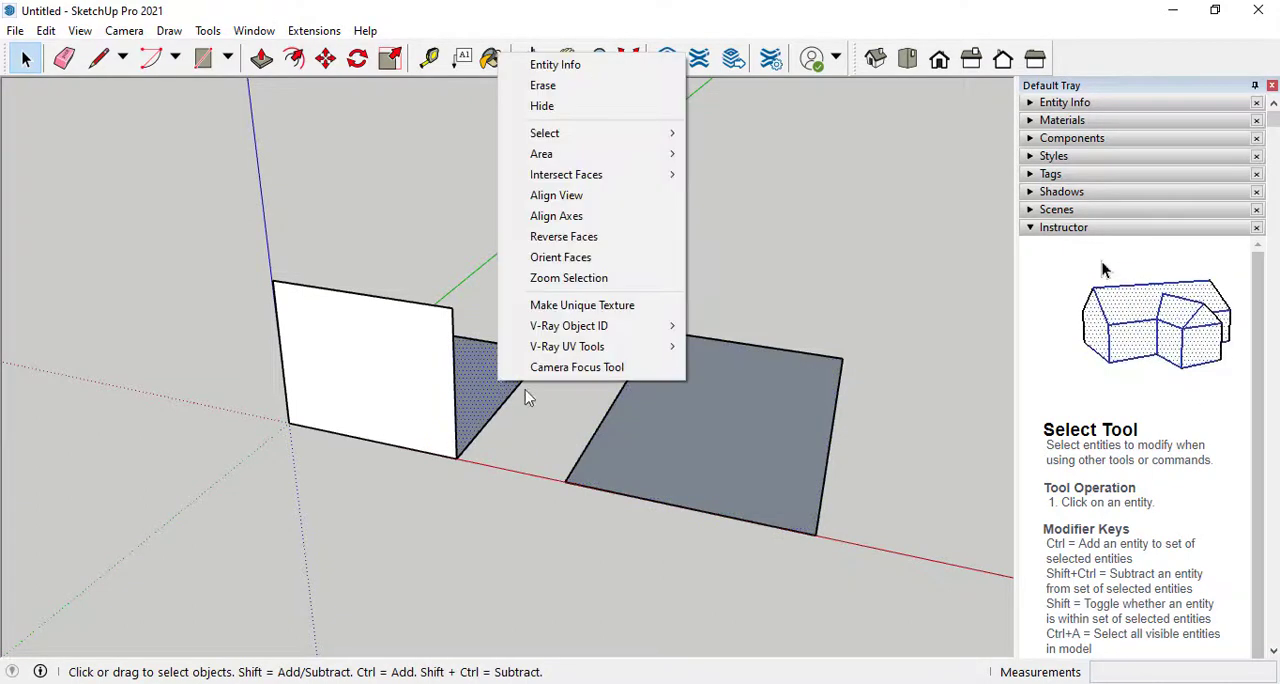
pyautogui.click(679, 443)
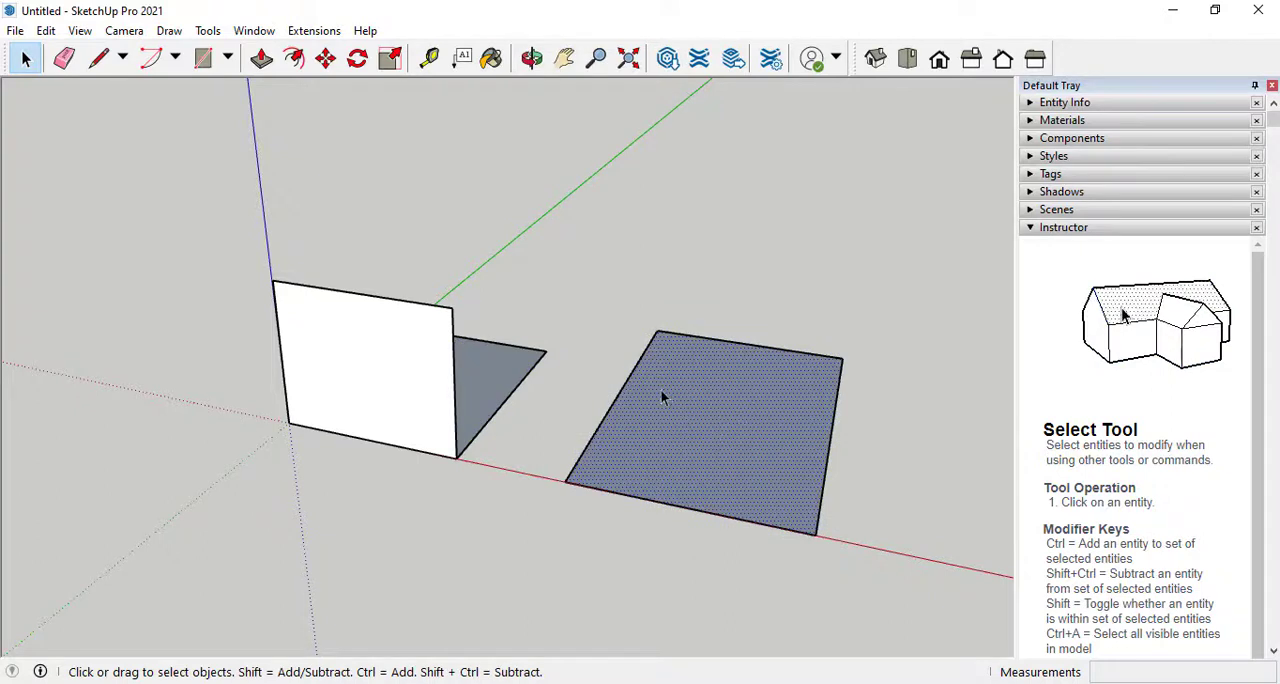
pyautogui.rightClick(724, 426)
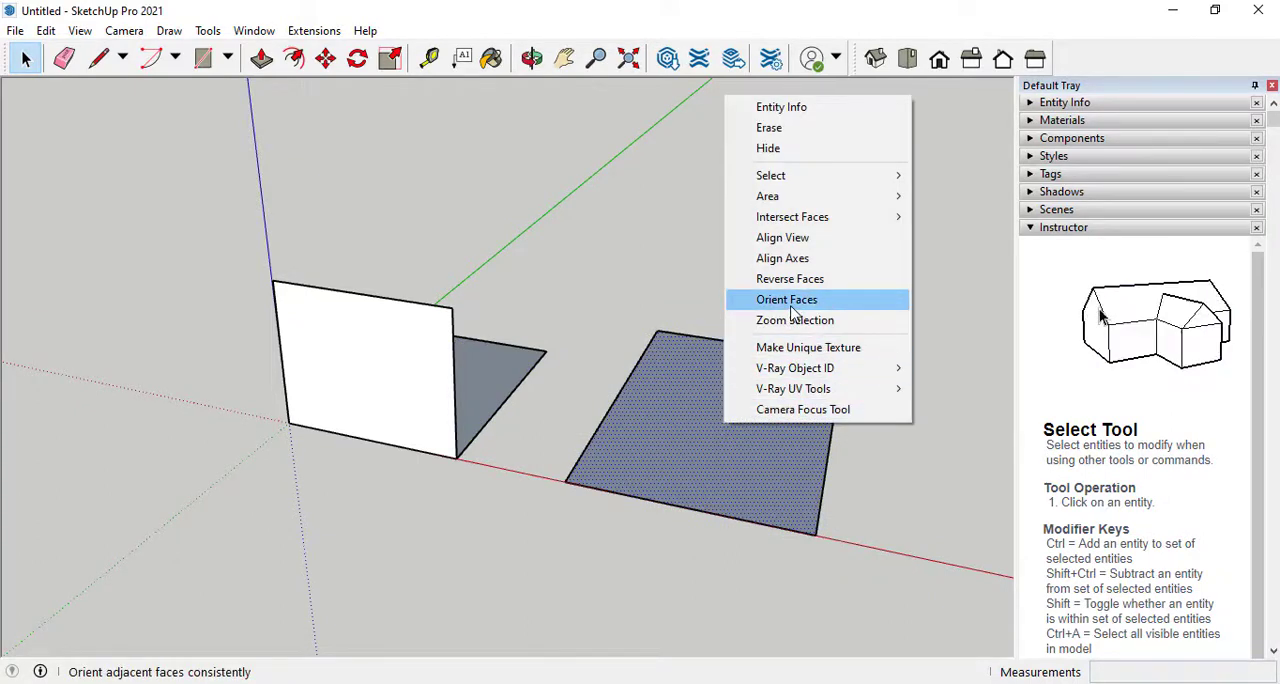
pyautogui.click(677, 417)
pyautogui.rightClick(678, 419)
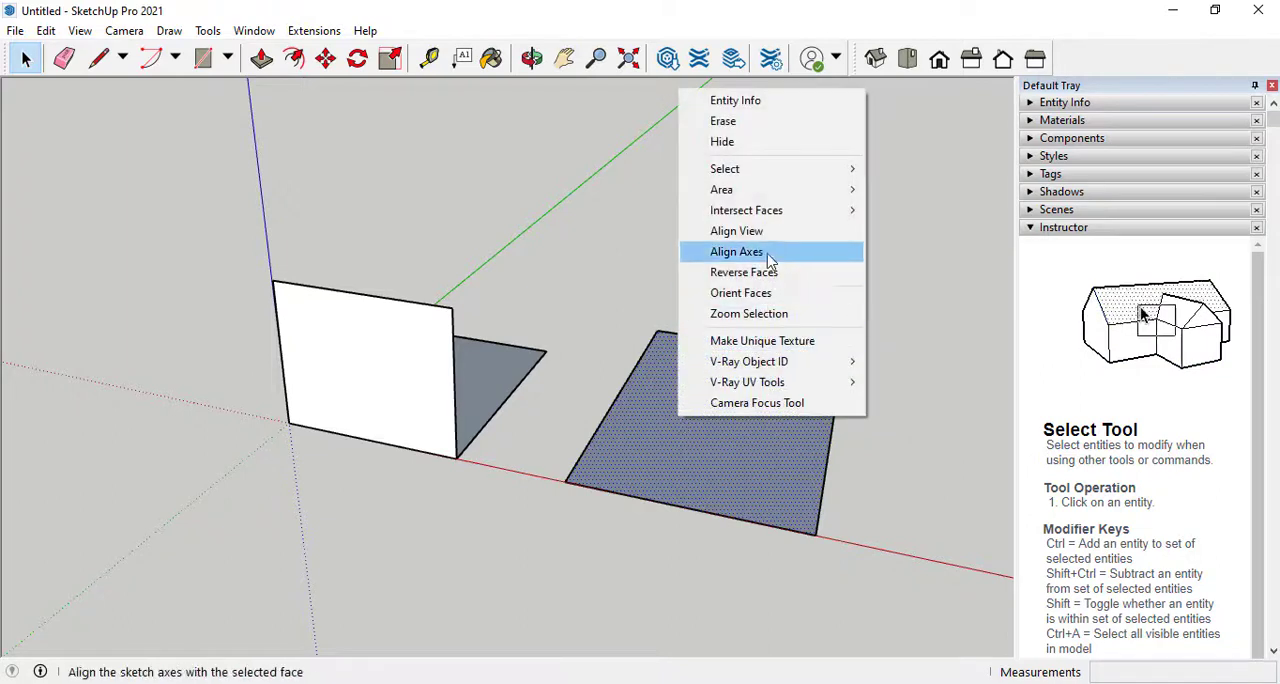
pyautogui.click(778, 281)
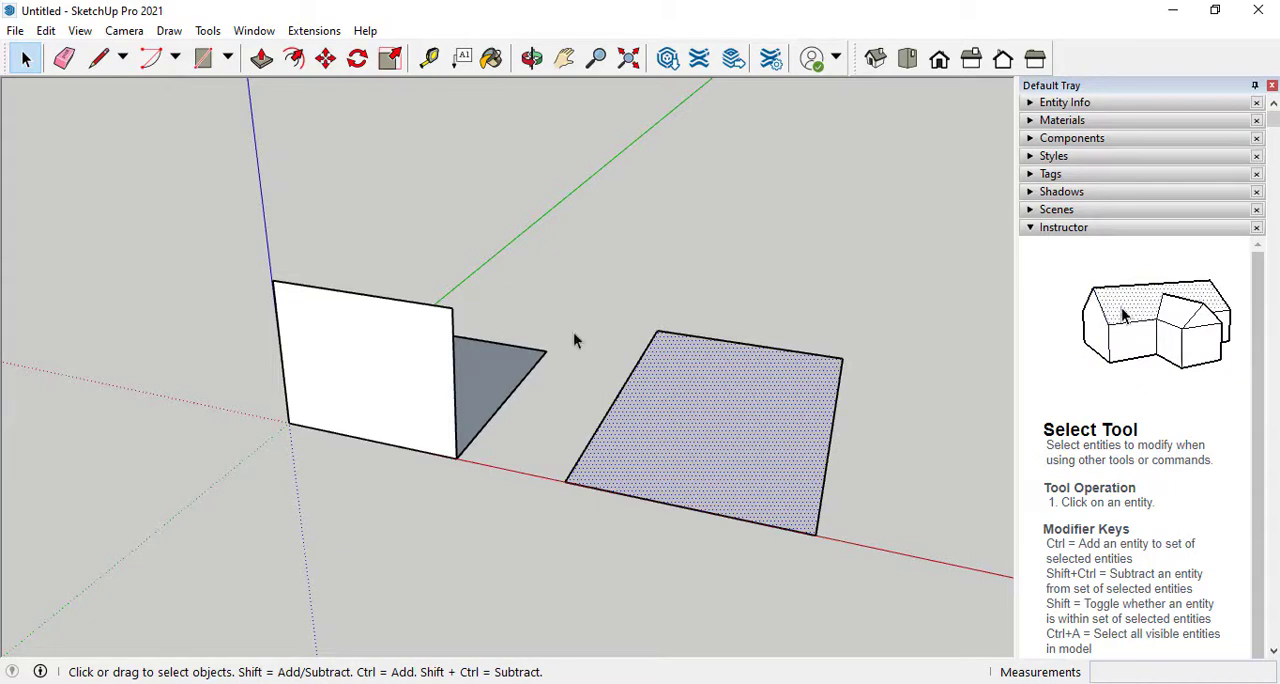
# Push/Pull the 9' by 15' ground rectangle up about 8' 8" into a box, then raise its top by about 3' 7" more
pyautogui.click(261, 58)
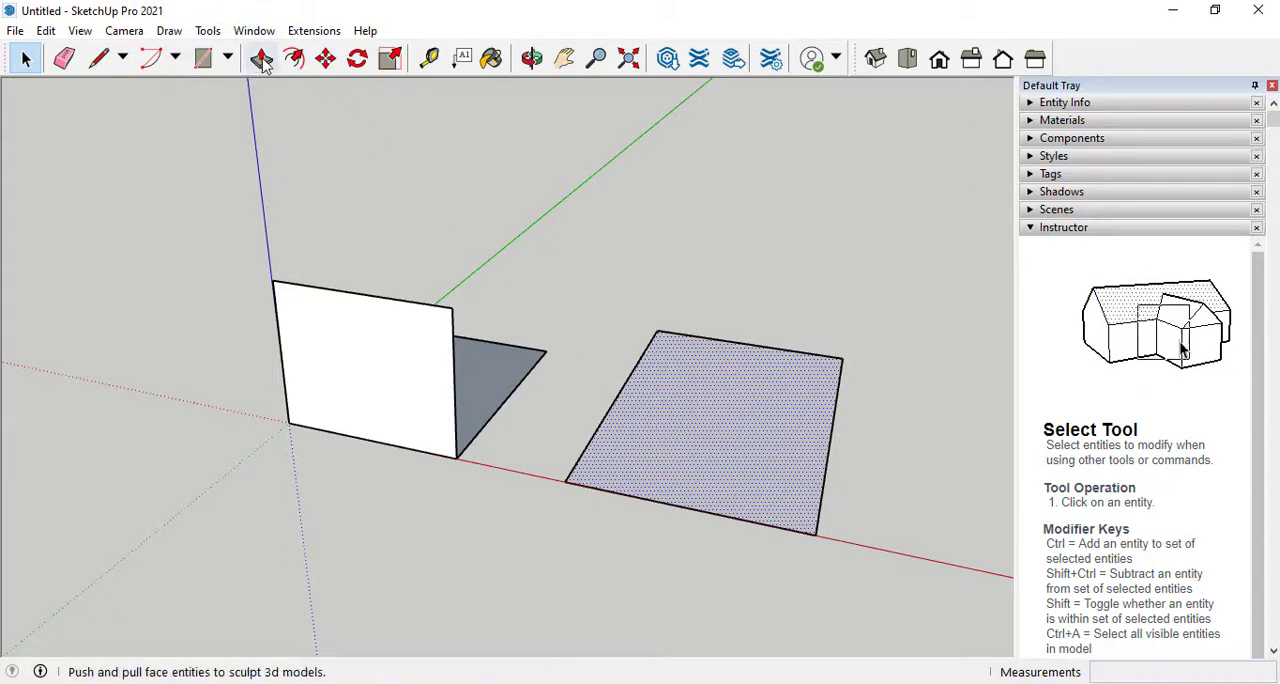
pyautogui.click(730, 432)
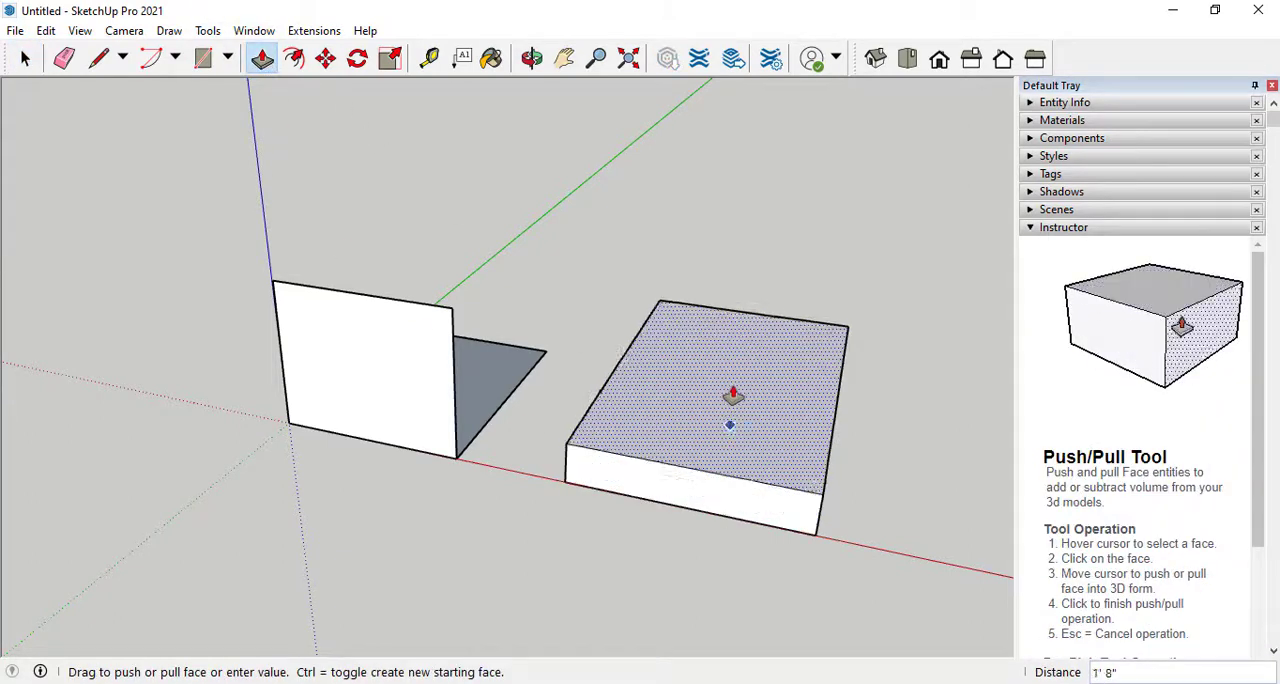
pyautogui.click(747, 236)
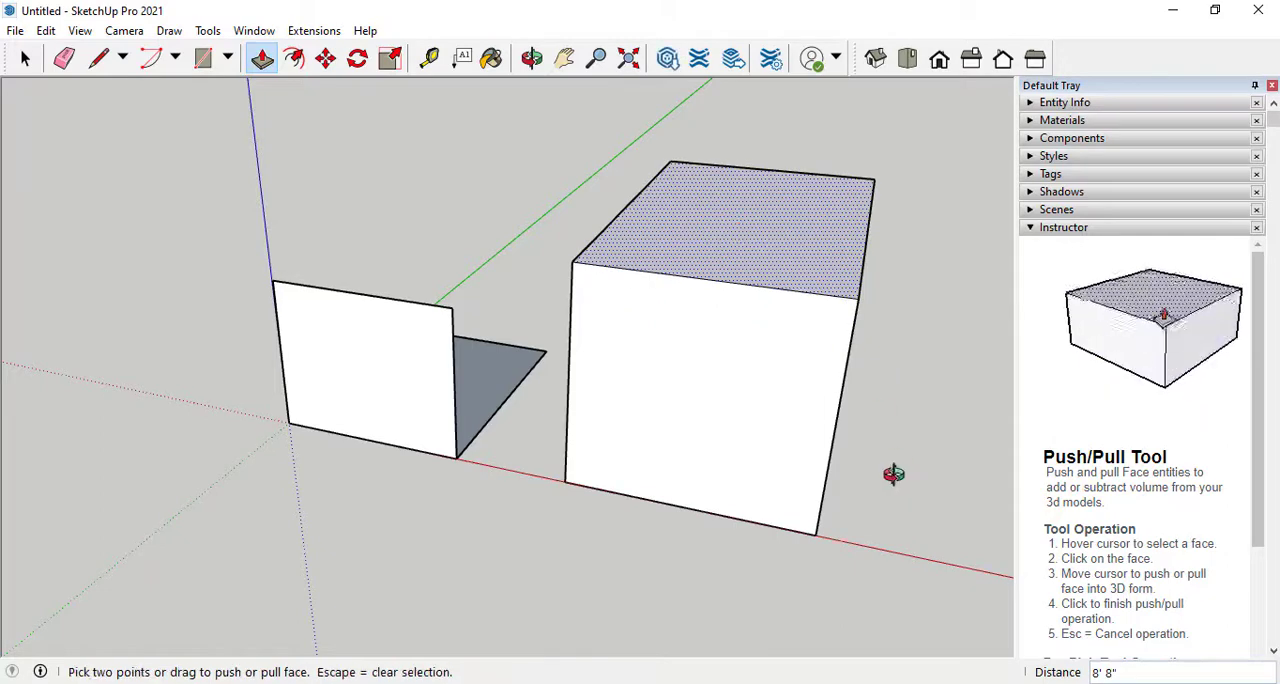
pyautogui.moveTo(893, 474); pyautogui.dragTo(943, 470, button='middle')
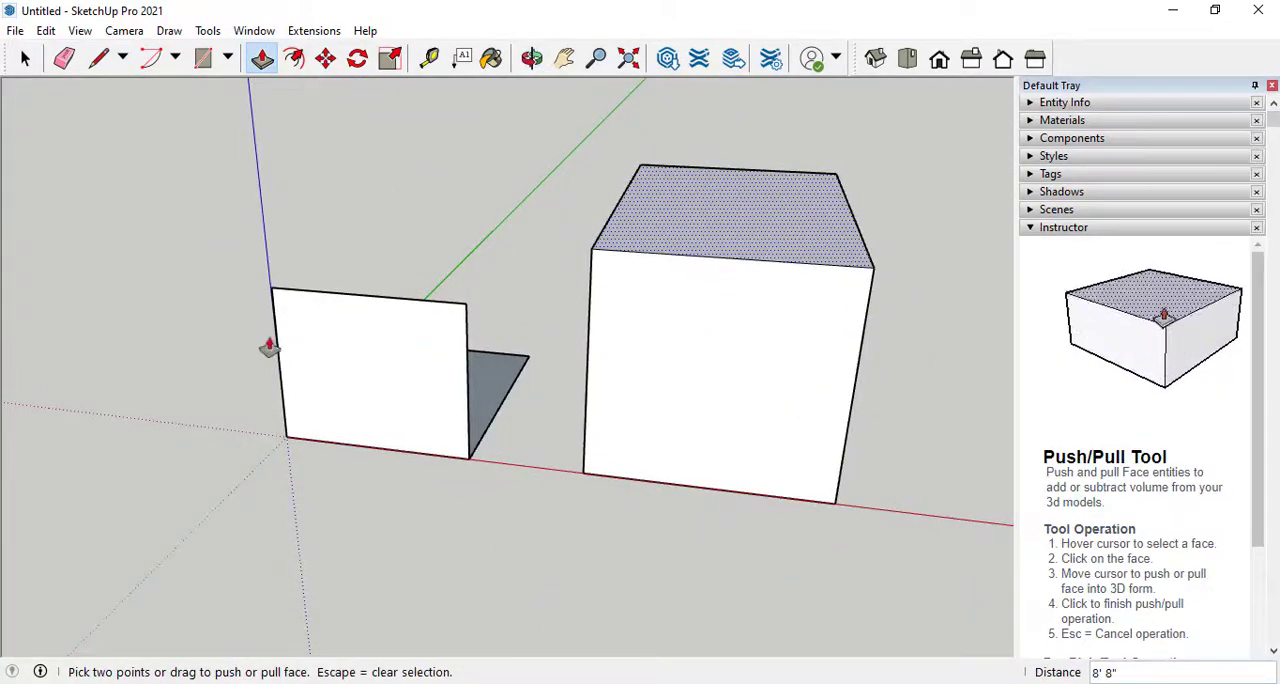
pyautogui.click(350, 350)
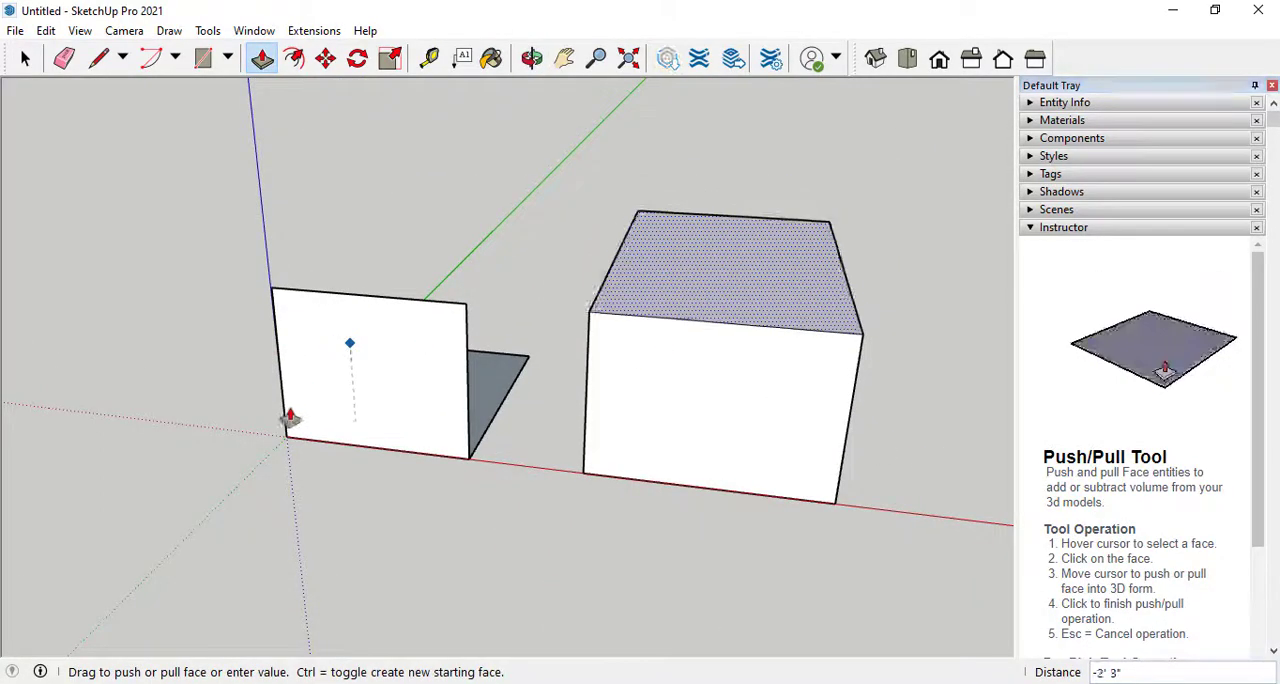
pyautogui.click(580, 263)
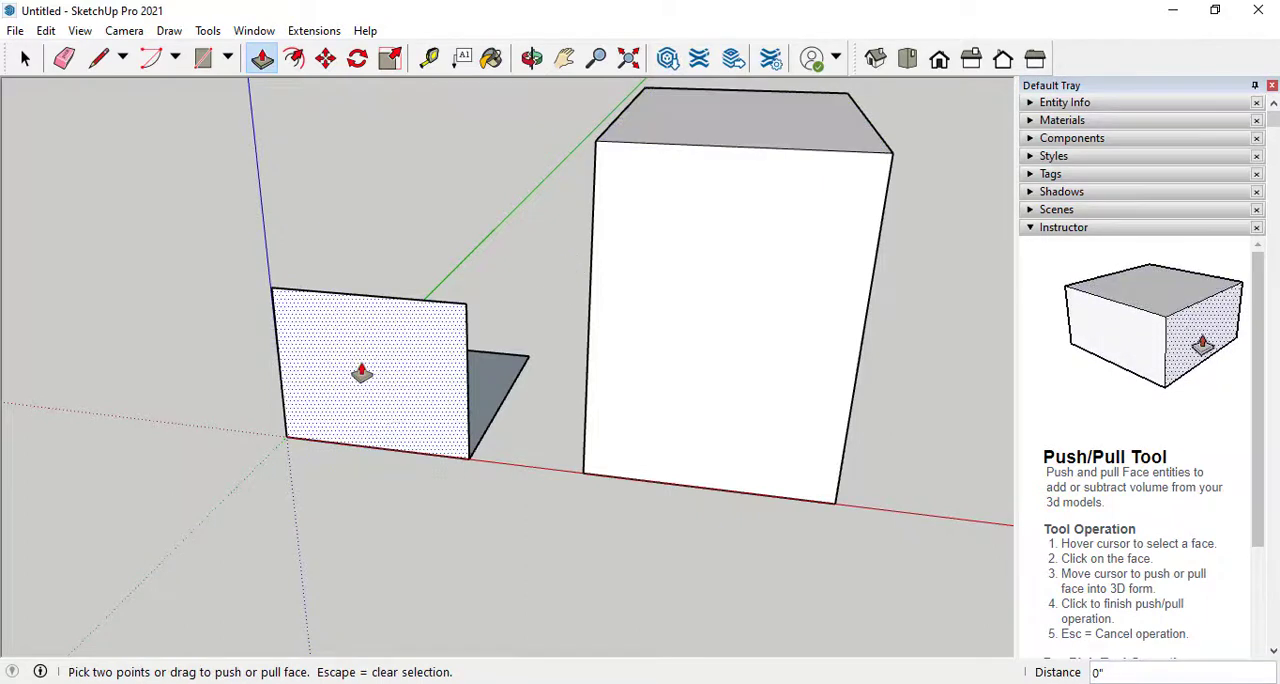
# Pull the vertical face at the origin forward about 6' 10" into a box, and extend the box's top and side faces outward
pyautogui.click(359, 380)
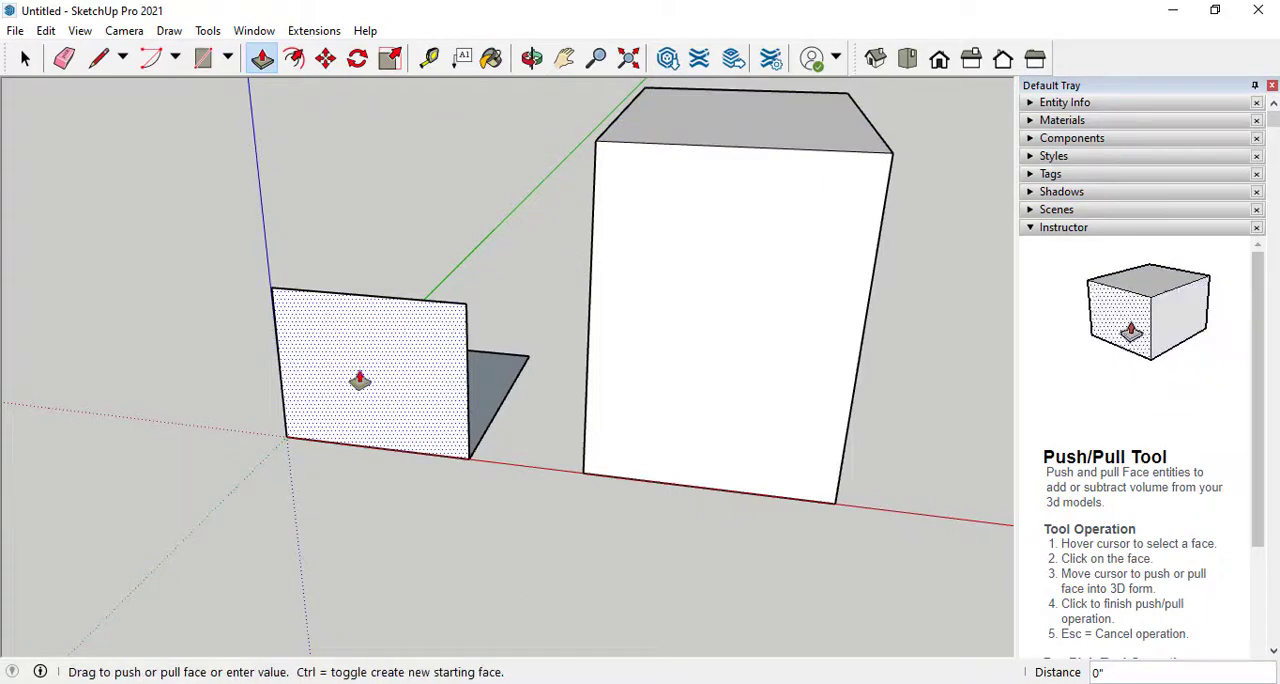
pyautogui.click(281, 468)
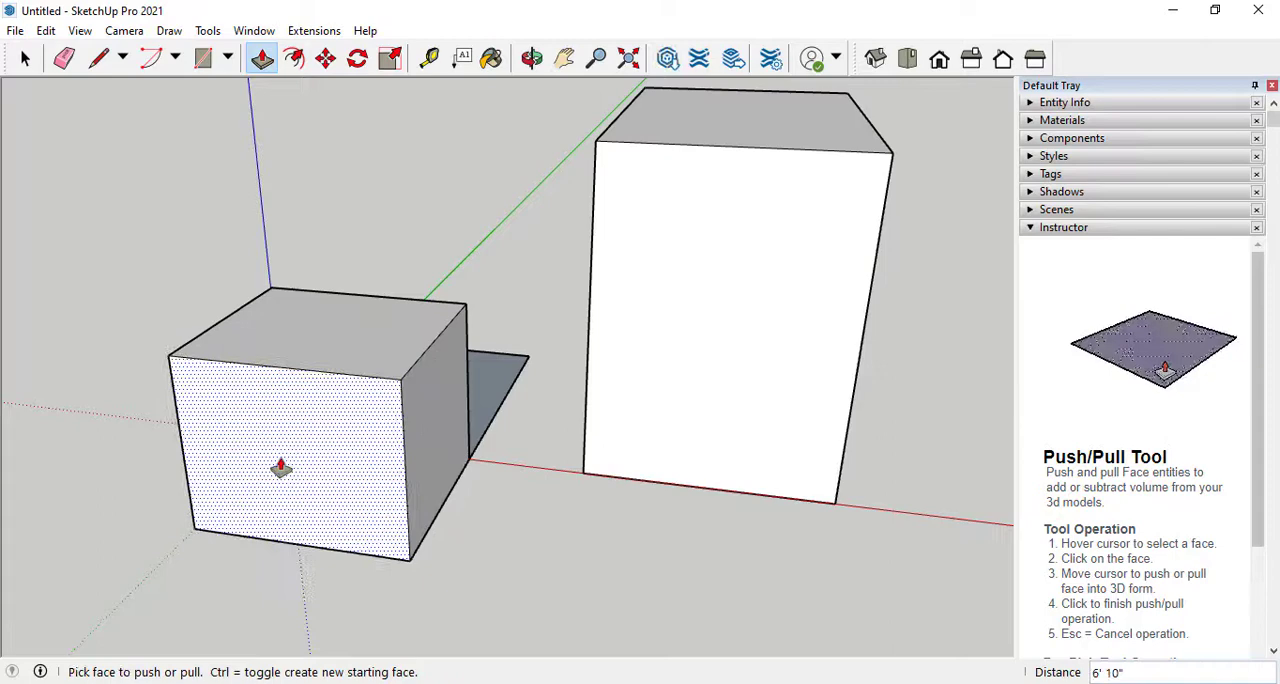
pyautogui.click(358, 338)
pyautogui.click(354, 260)
pyautogui.click(421, 393)
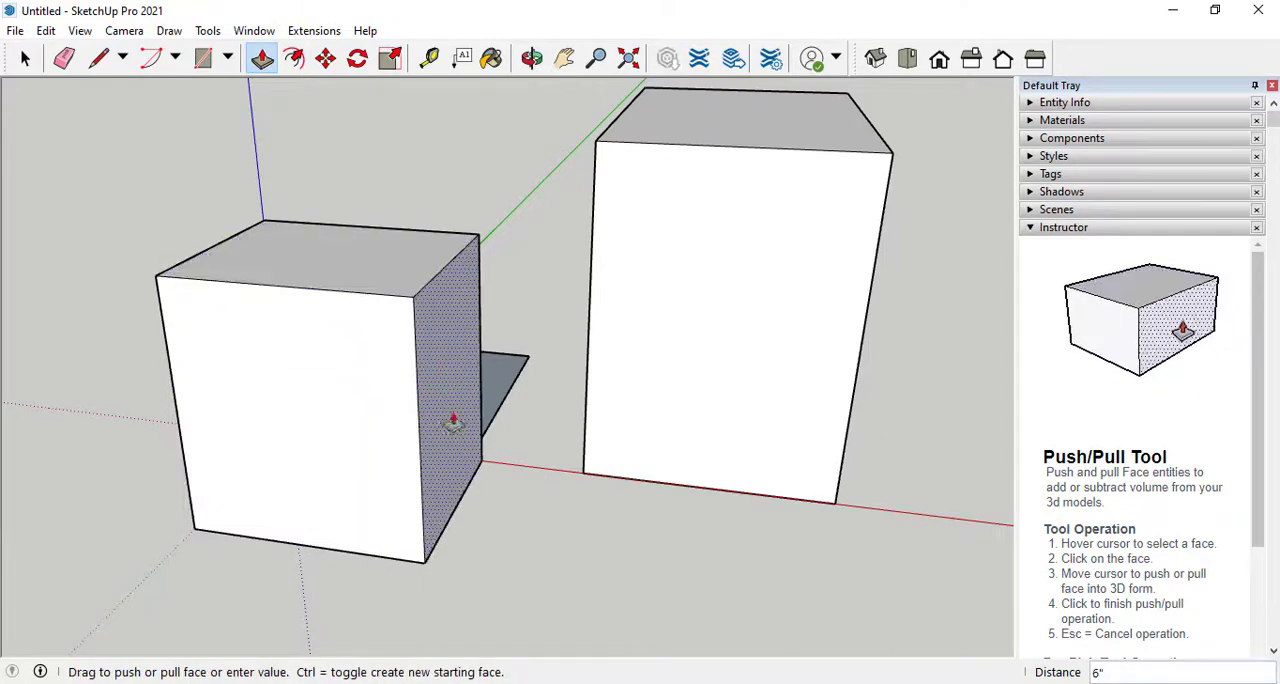
pyautogui.click(454, 423)
# Push/Pull the large box's side face along the red axis by exactly 5'
pyautogui.moveTo(846, 200); pyautogui.dragTo(556, 322, button='middle')
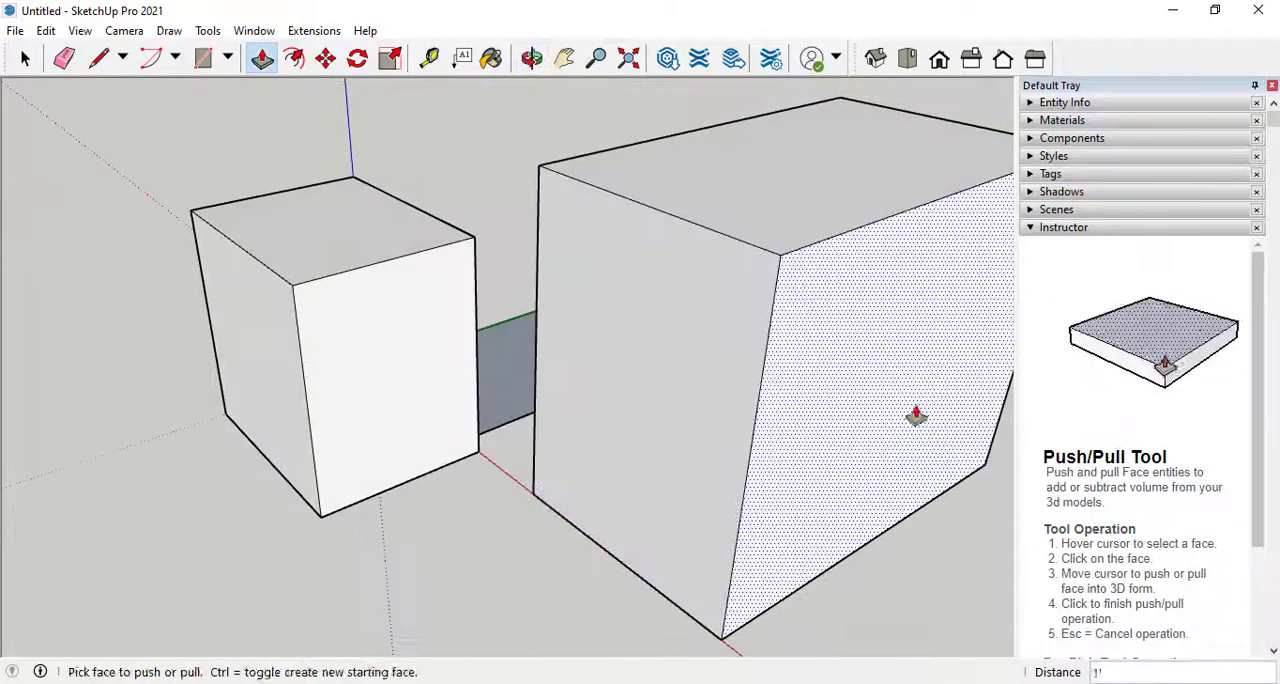
pyautogui.click(916, 416)
pyautogui.scroll(-4, 698, 338)
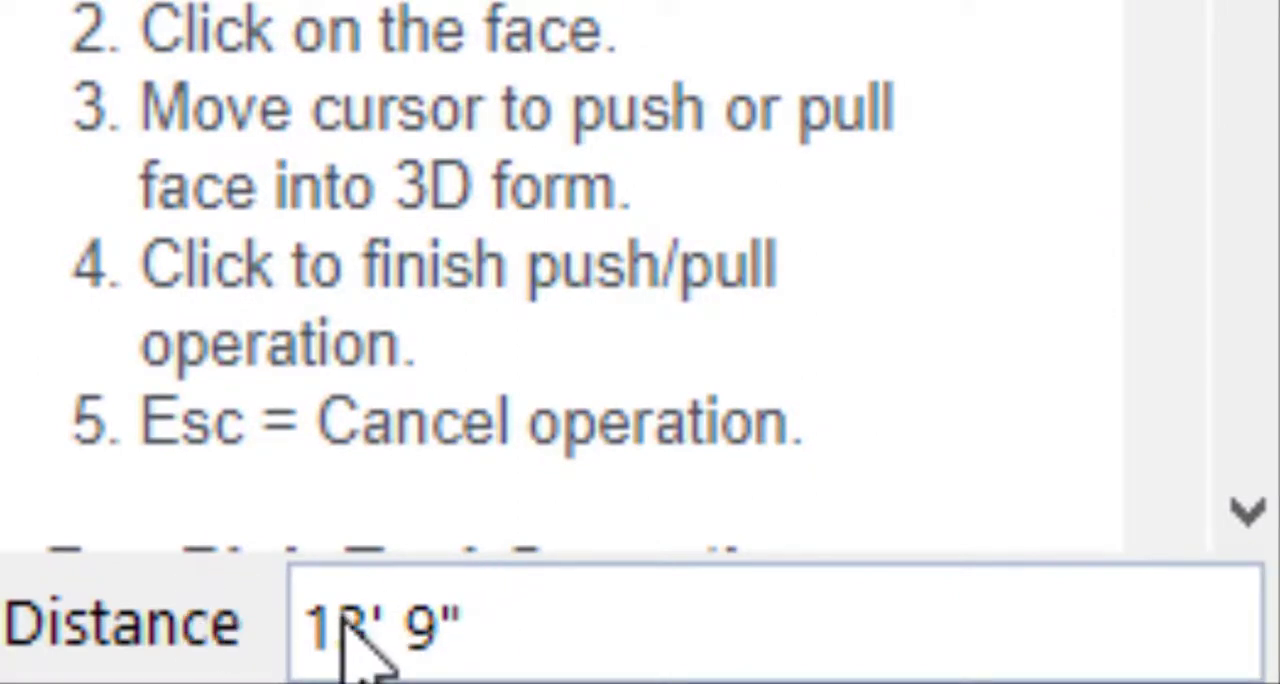
pyautogui.write('55')
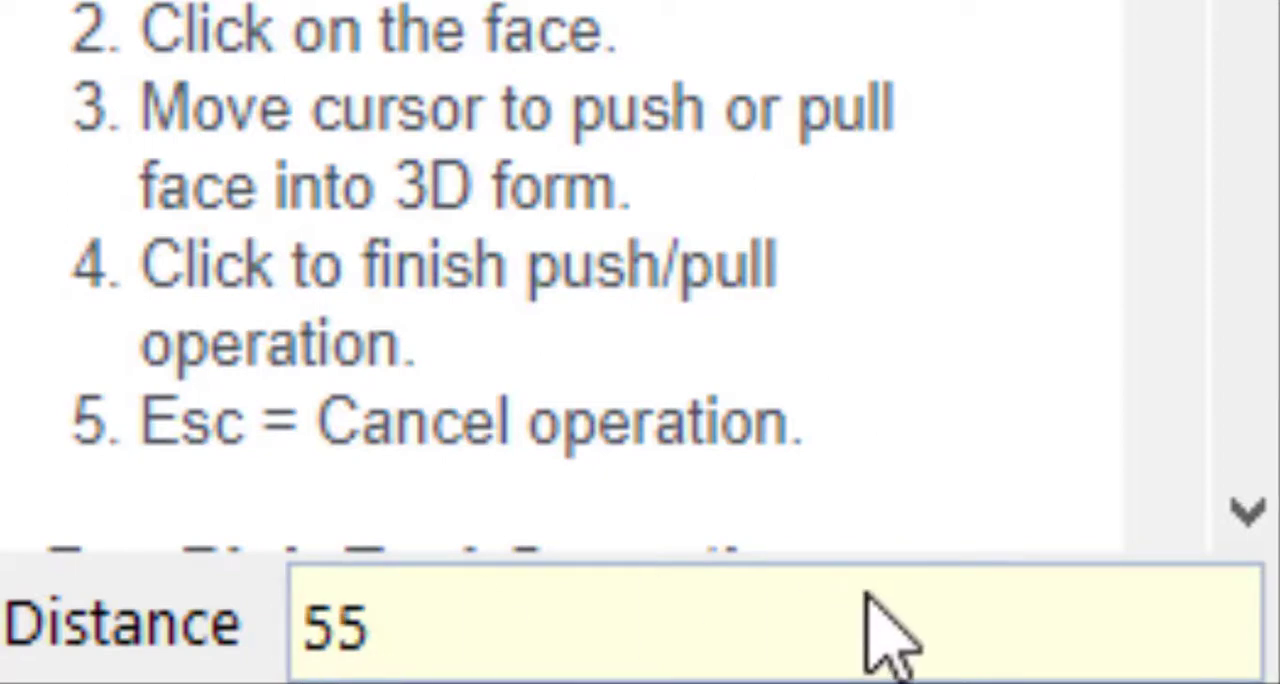
pyautogui.write("'")
pyautogui.press('Return')
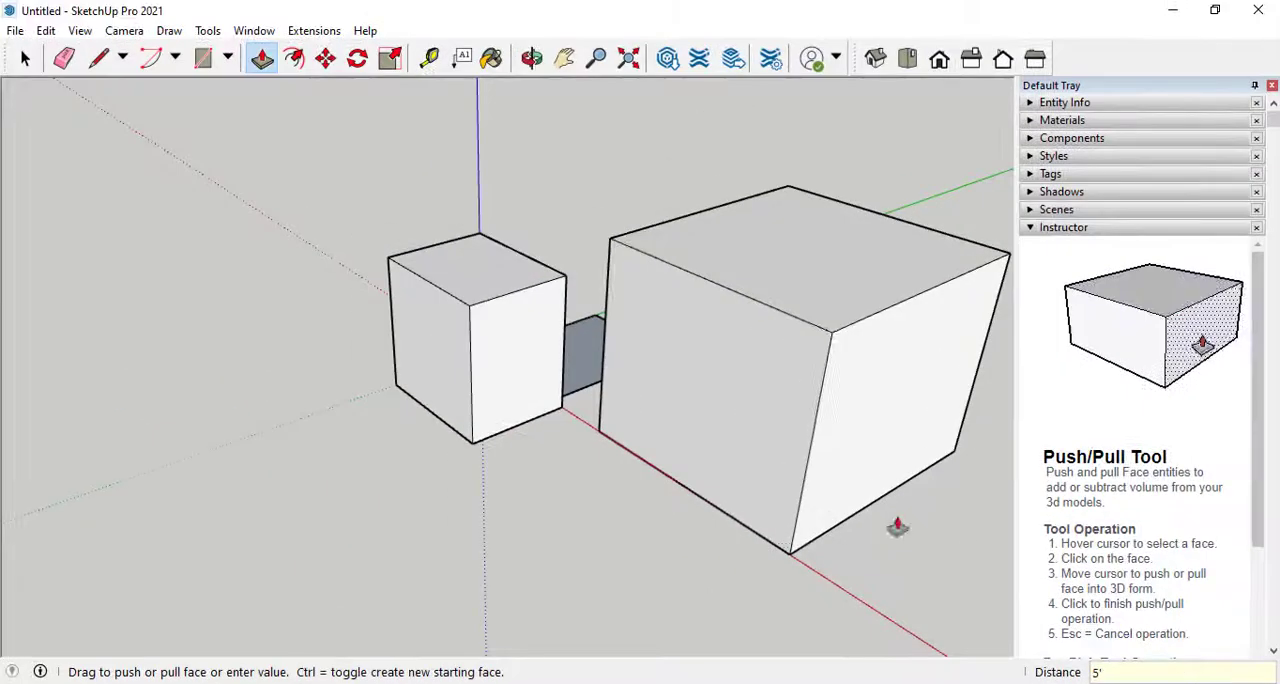
# Pull the large box's front face out by 2' and raise its top face by about 2' 7"
pyautogui.click(750, 391)
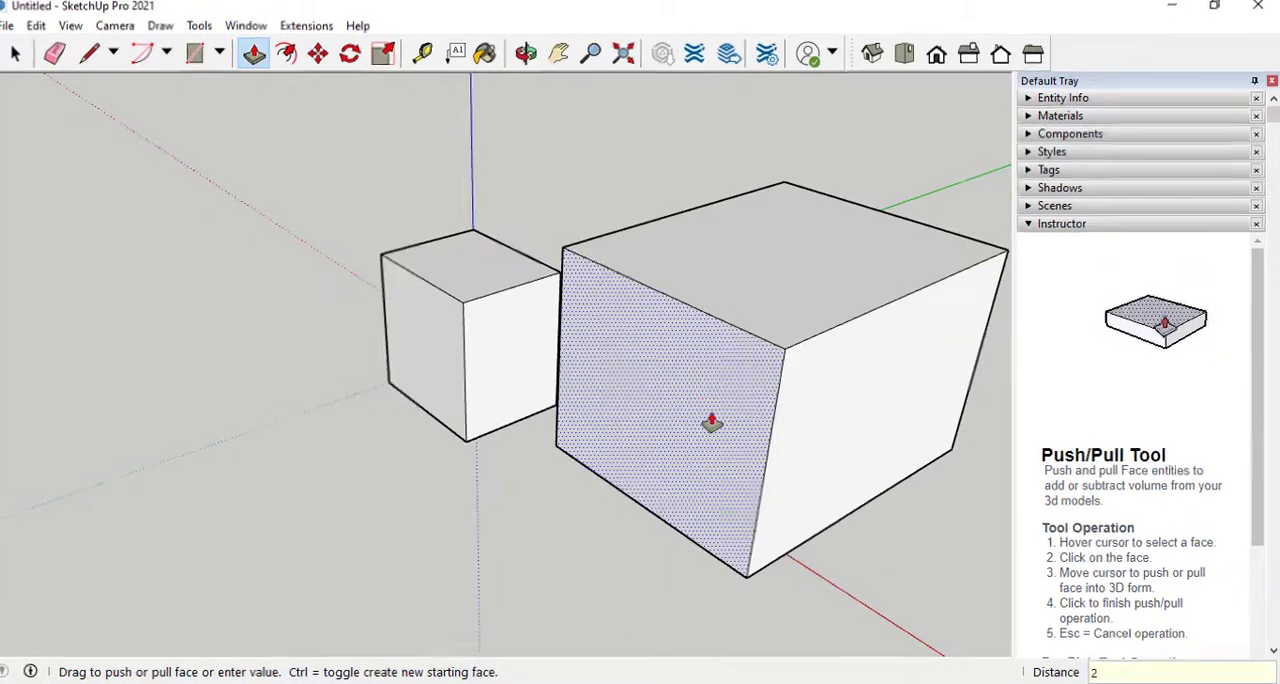
pyautogui.write("2'")
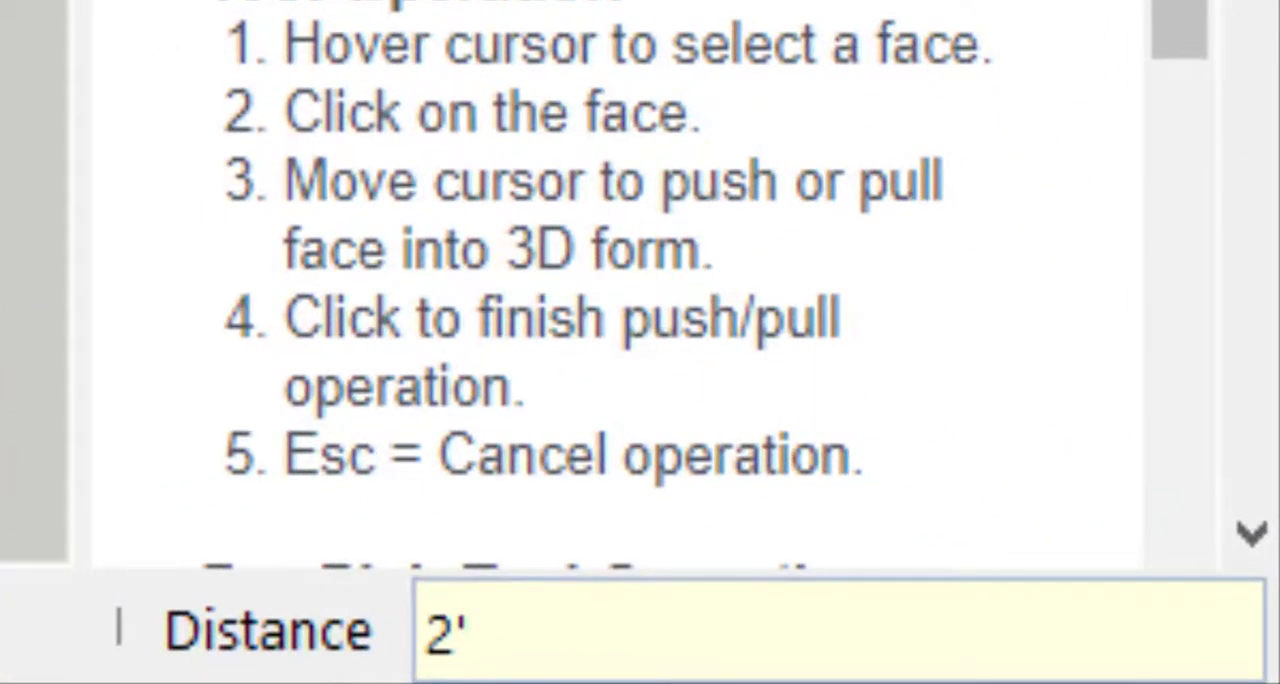
pyautogui.press('Return')
pyautogui.click(764, 257)
pyautogui.click(767, 224)
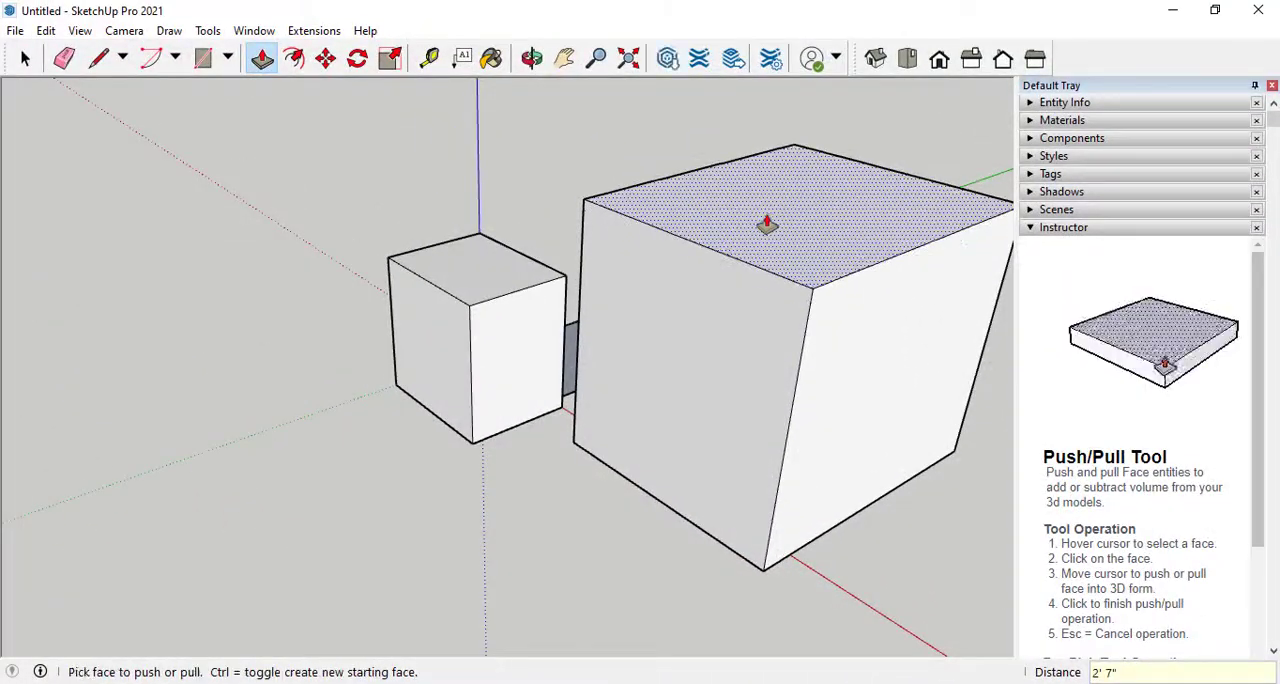
# Draw a circle with a 6" radius near the middle of the large box's front face
pyautogui.moveTo(351, 249); pyautogui.dragTo(366, 134, button='middle')
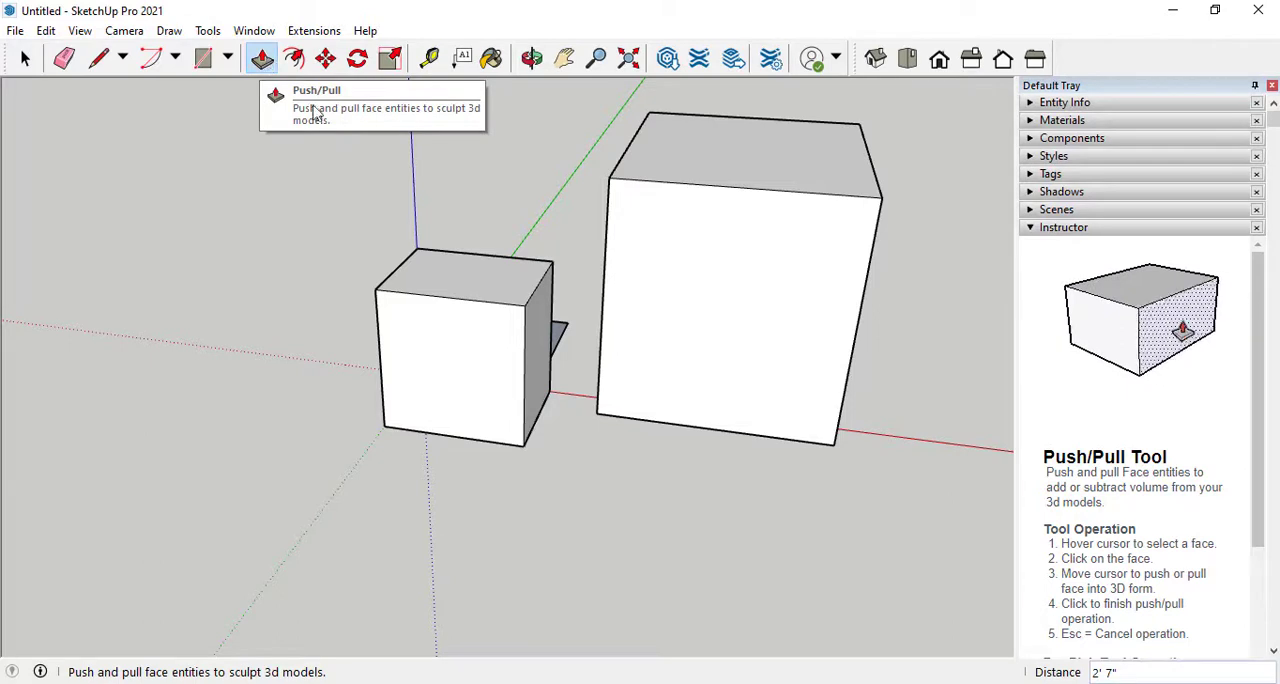
pyautogui.click(228, 58)
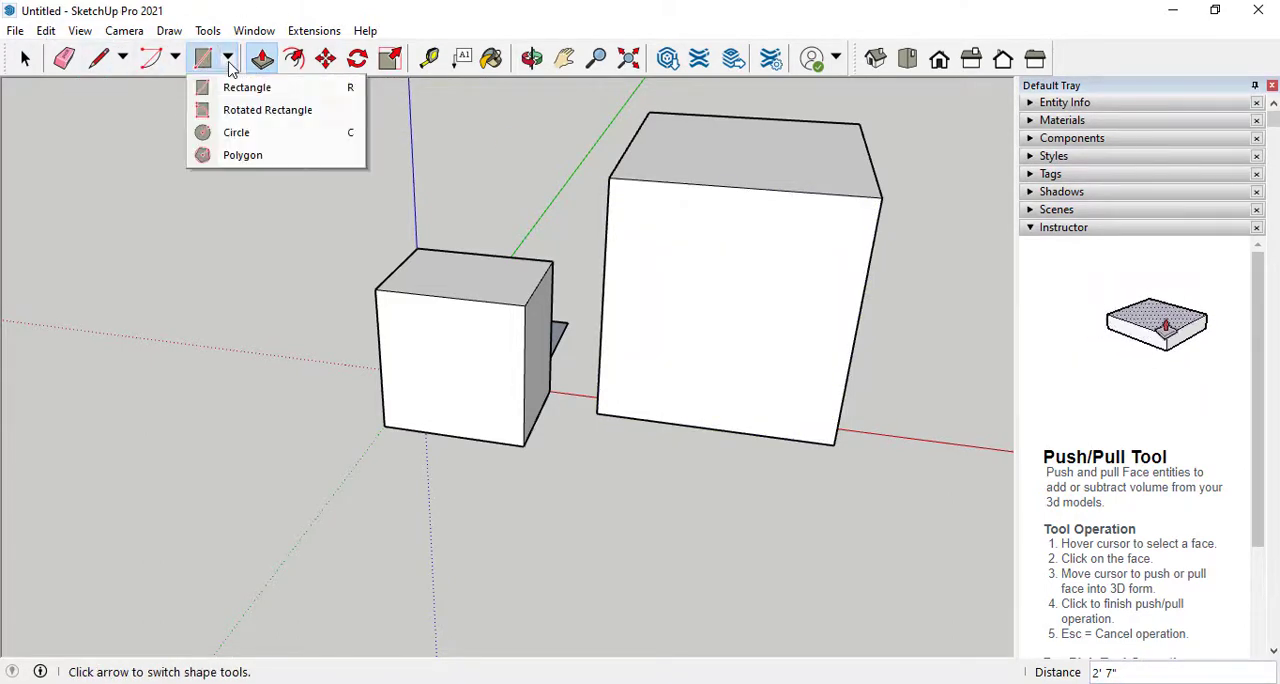
pyautogui.click(206, 133)
pyautogui.click(725, 265)
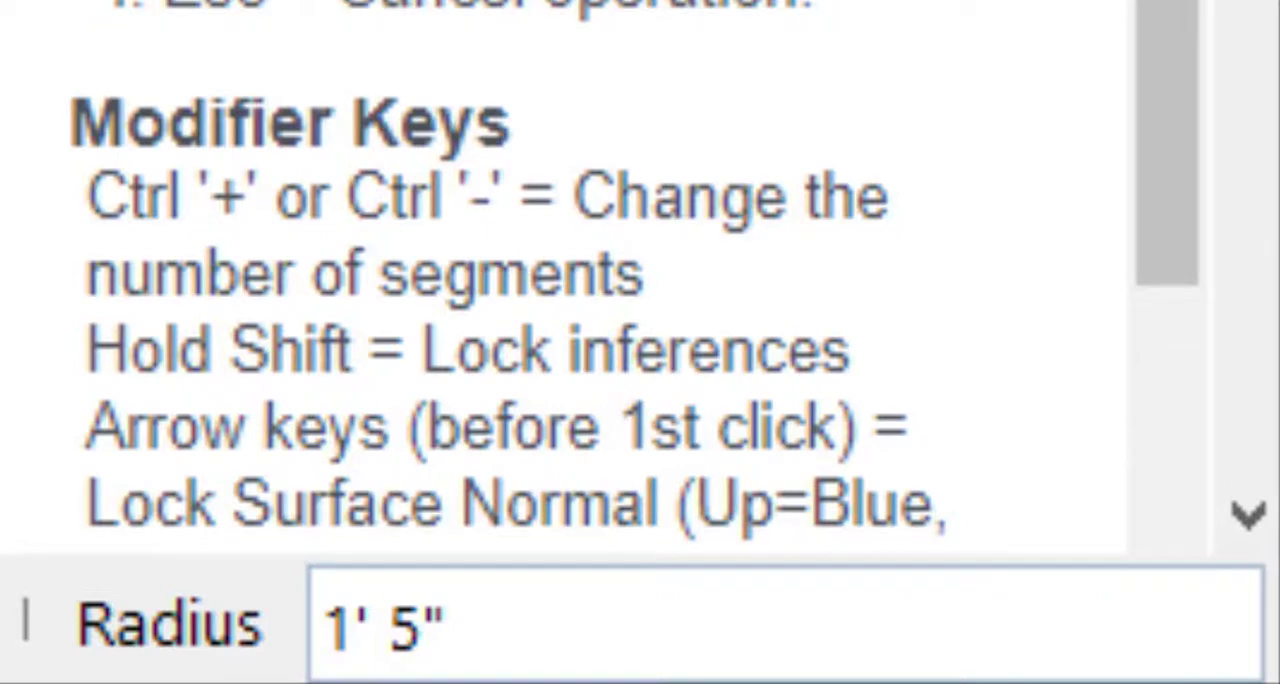
pyautogui.write('6"')
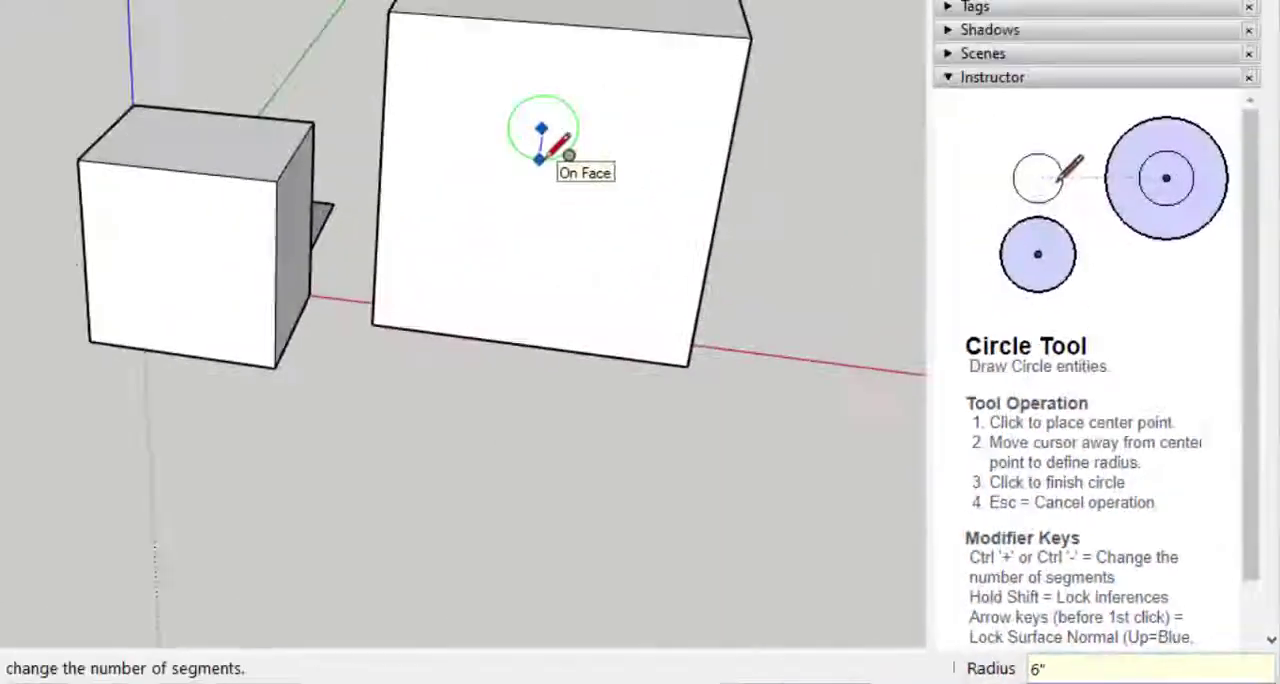
pyautogui.press('Return')
pyautogui.scroll(3, 730, 250)
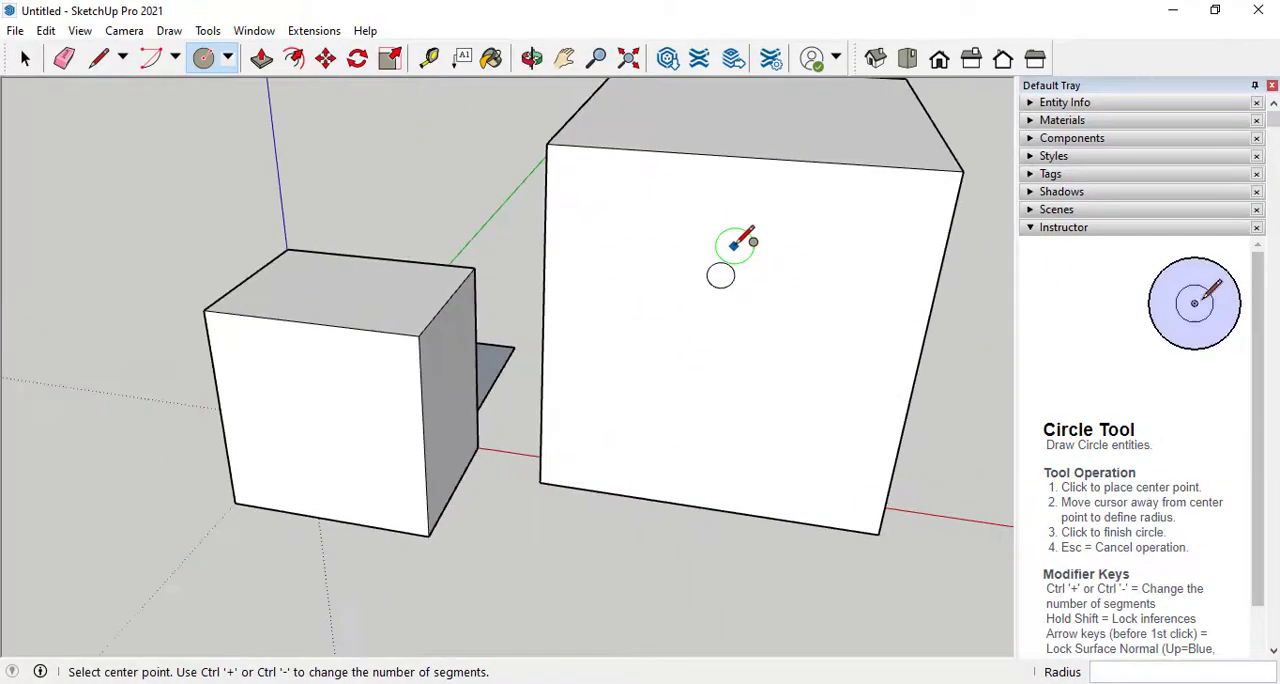
# Draw a 90° arc on the small box's front face, centred on its upper corner nearest the large box
pyautogui.click(174, 58)
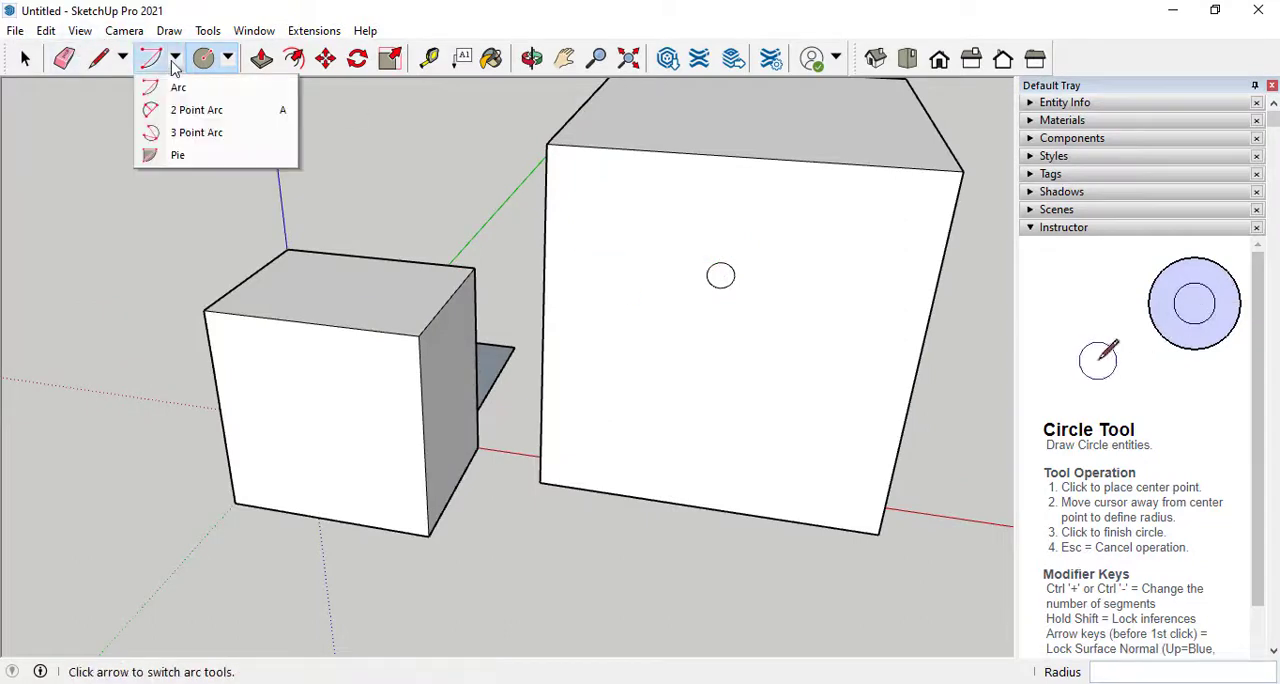
pyautogui.click(180, 87)
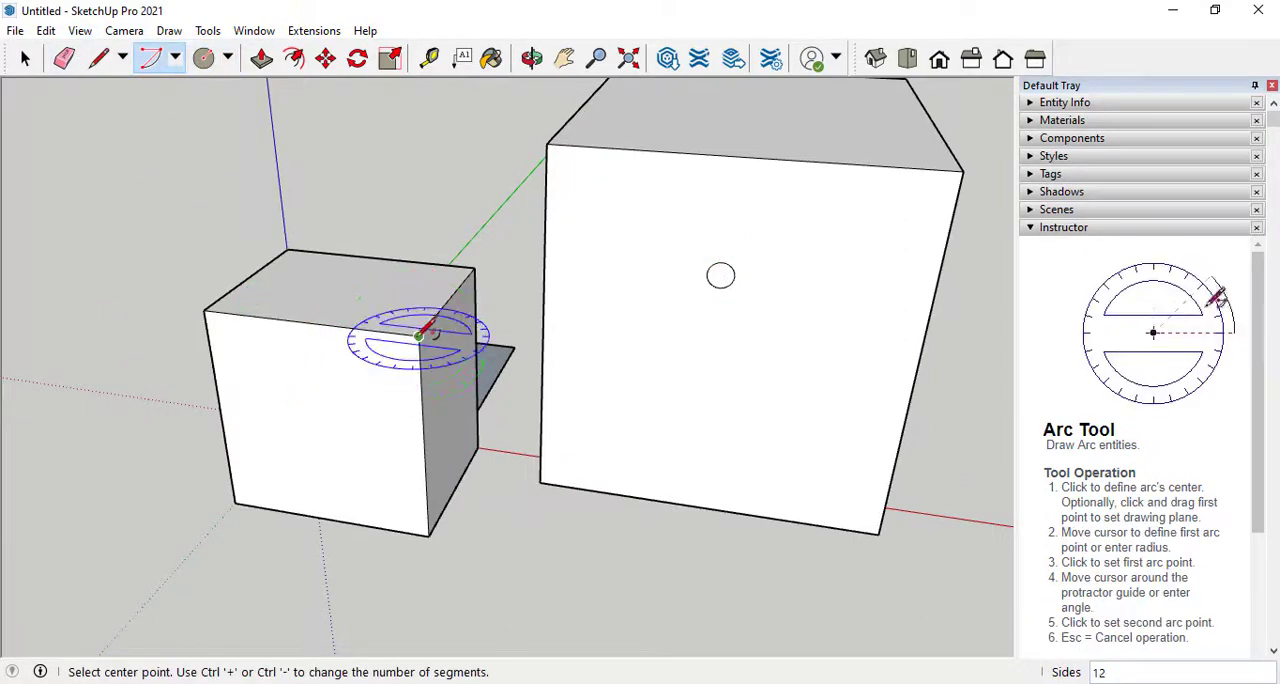
pyautogui.click(418, 336)
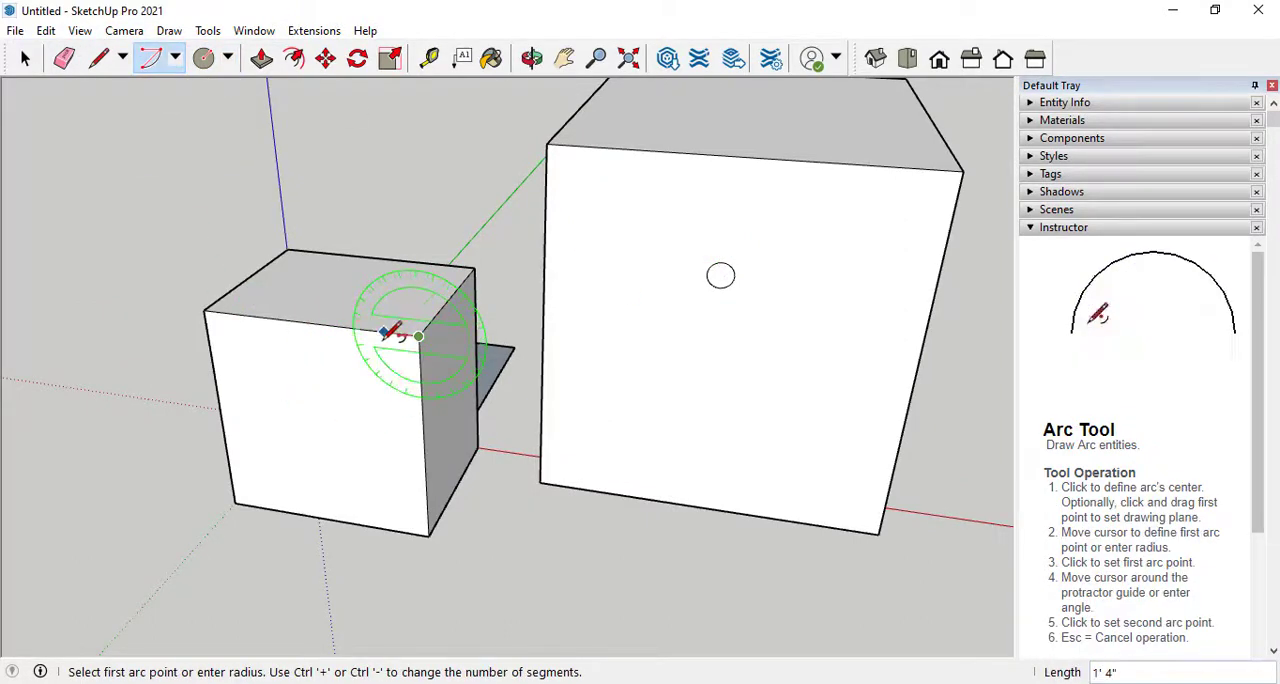
pyautogui.click(372, 331)
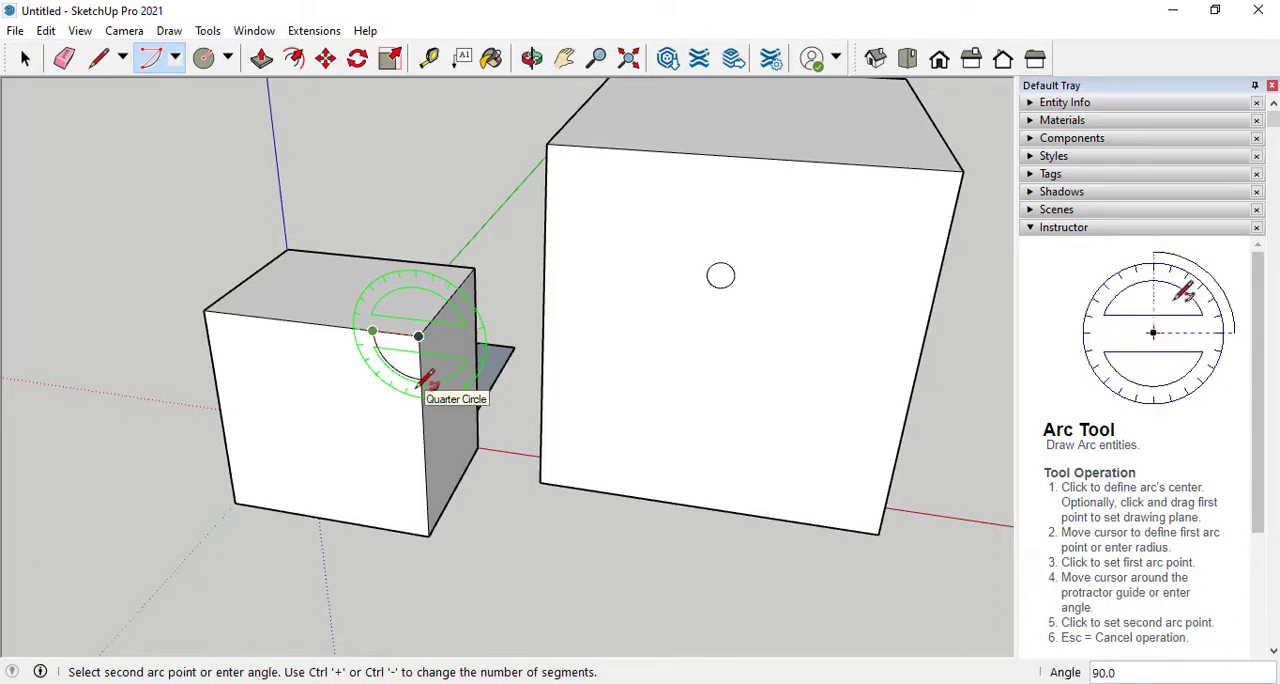
pyautogui.click(426, 378)
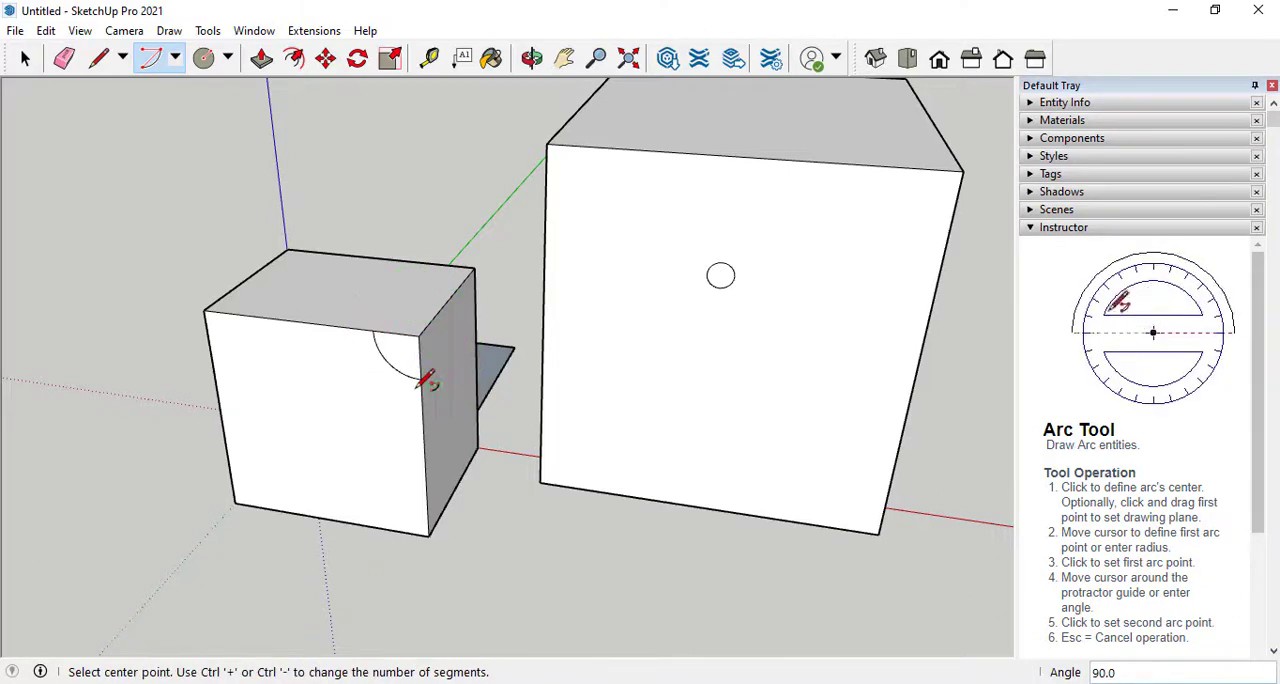
# Draw a stepped line of four connected segments across the large box's front face, from its upper edge to the outer vertical edge
pyautogui.click(124, 60)
pyautogui.click(110, 86)
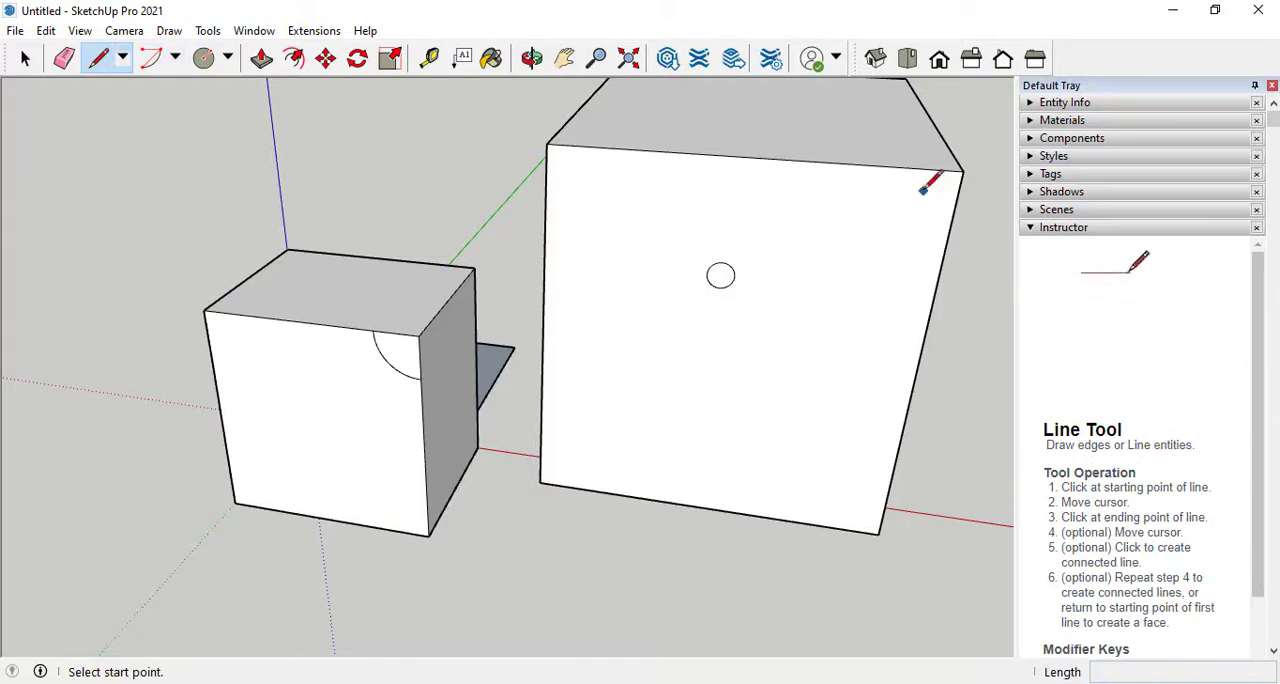
pyautogui.click(814, 161)
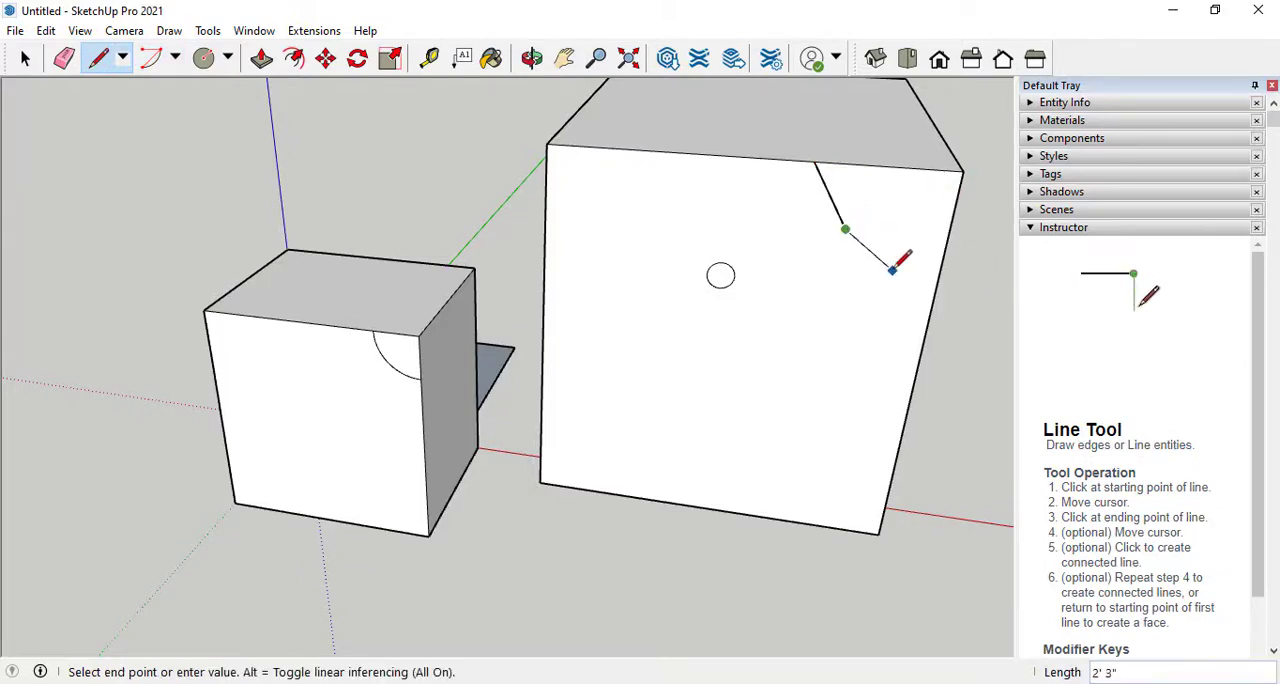
pyautogui.doubleClick(903, 233)
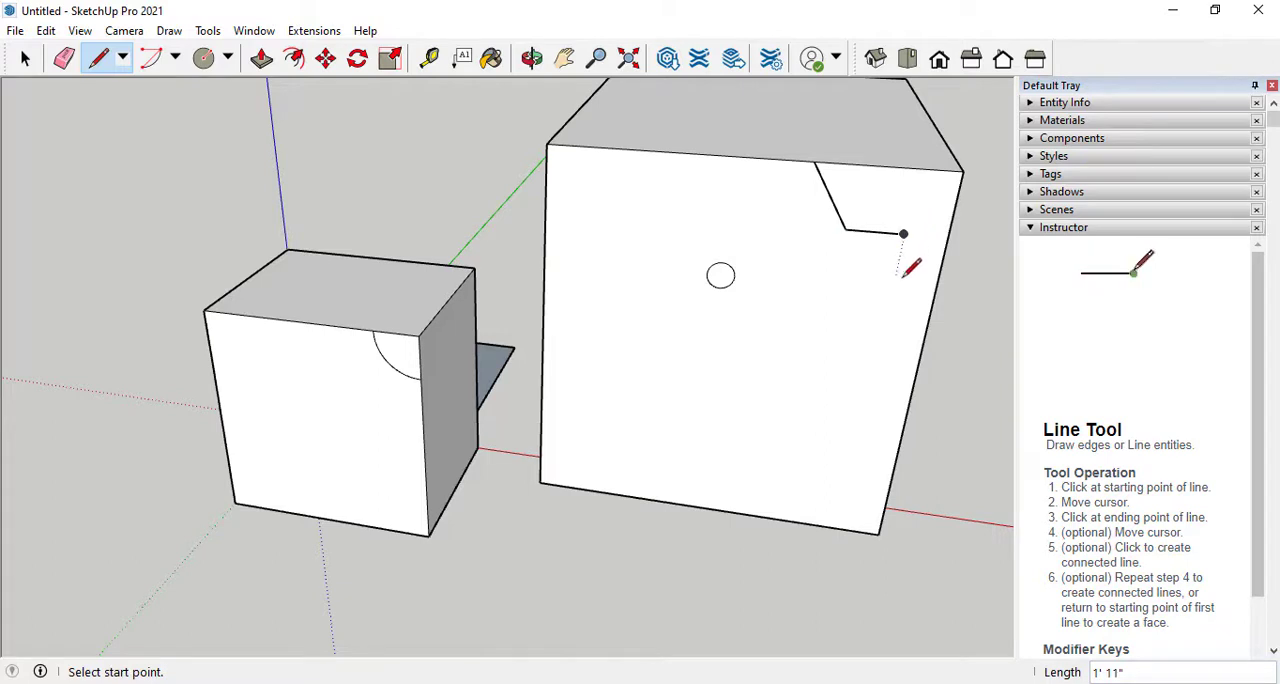
pyautogui.click(897, 277)
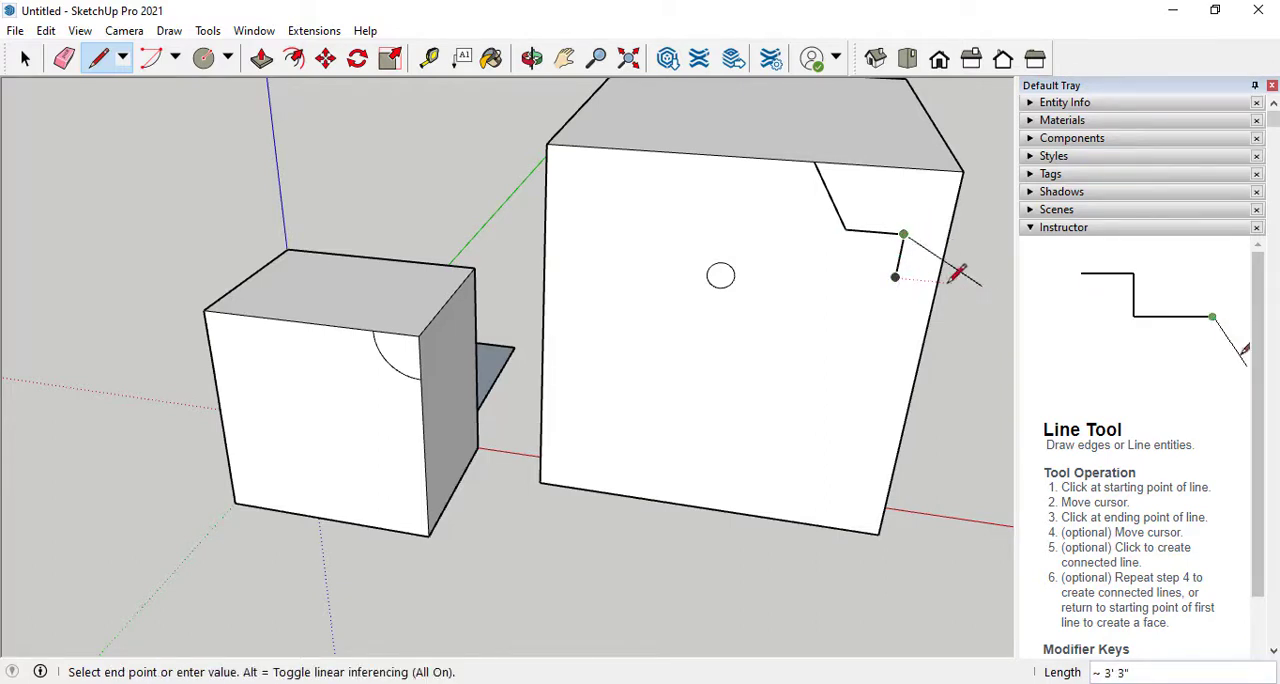
pyautogui.doubleClick(936, 222)
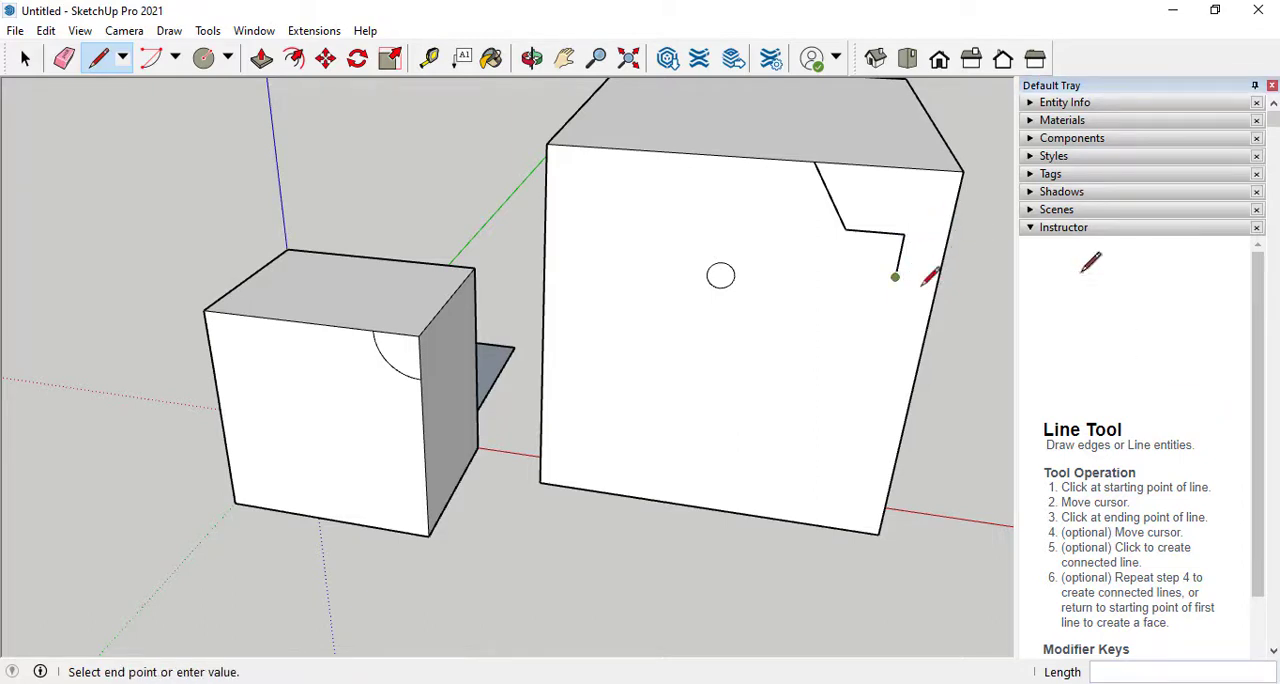
pyautogui.click(941, 281)
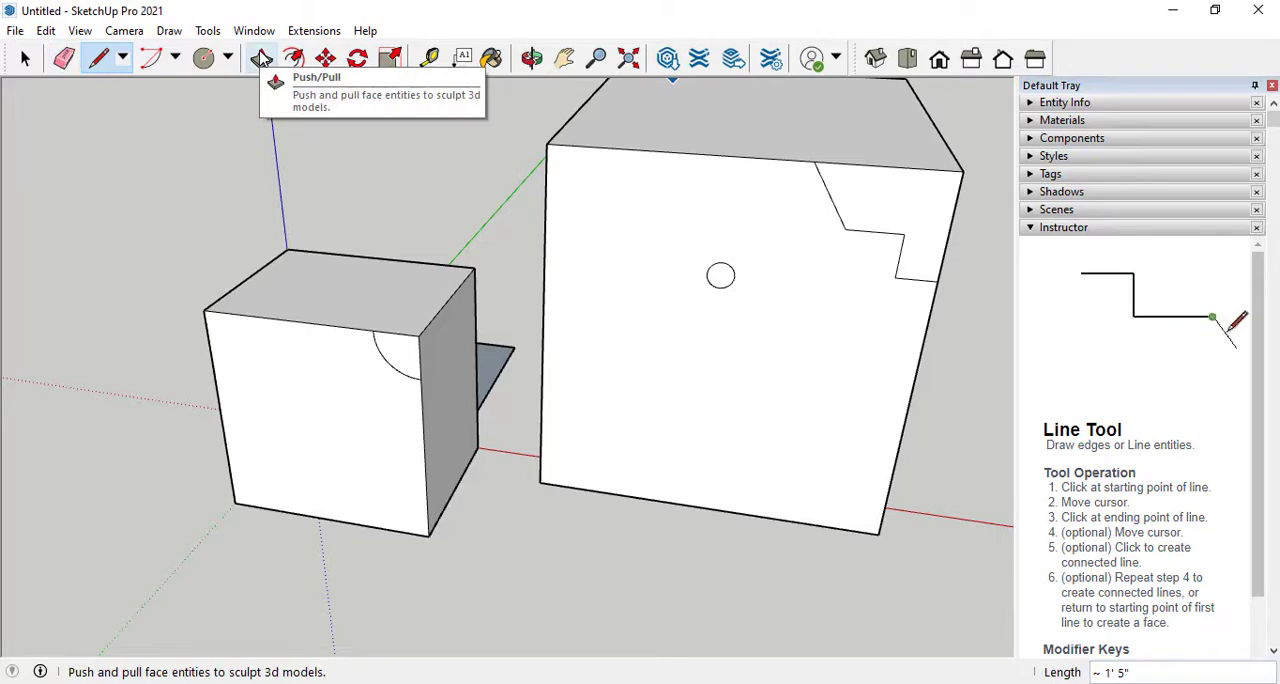
# Push the quarter-circle face on the small box back 6' 10" with Push/Pull to cut its corner away completely
pyautogui.press('p')
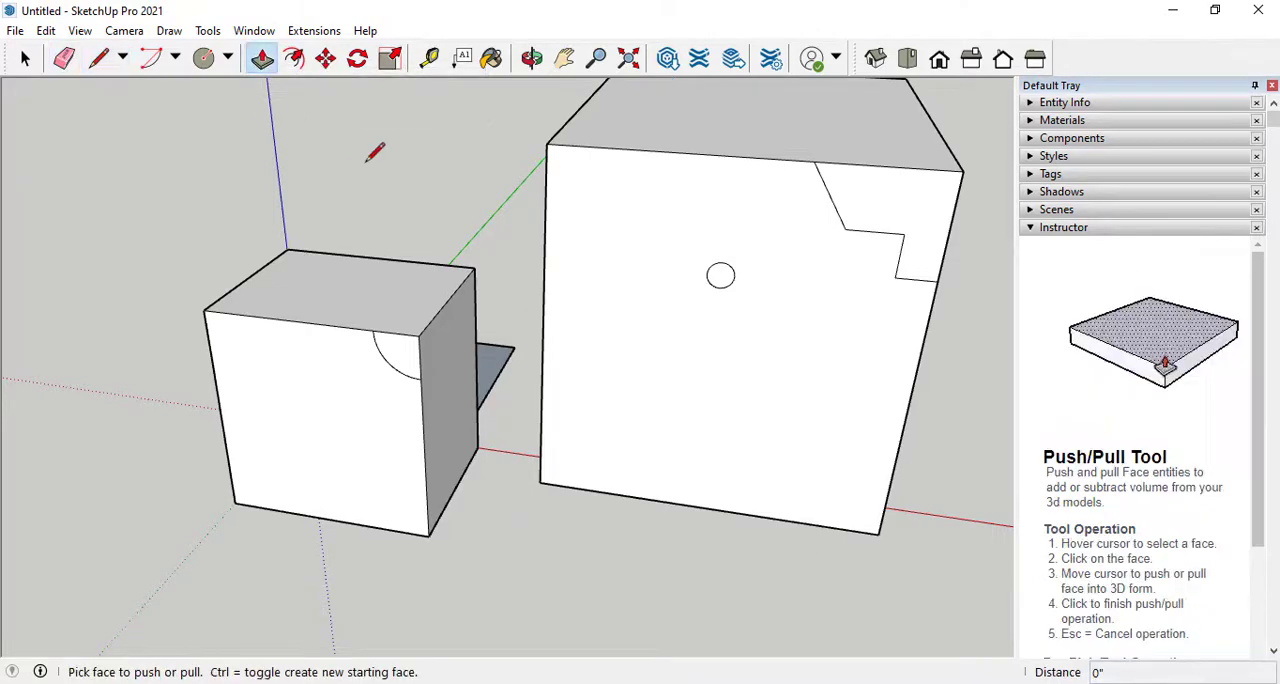
pyautogui.moveTo(385, 350); pyautogui.dragTo(457, 281)
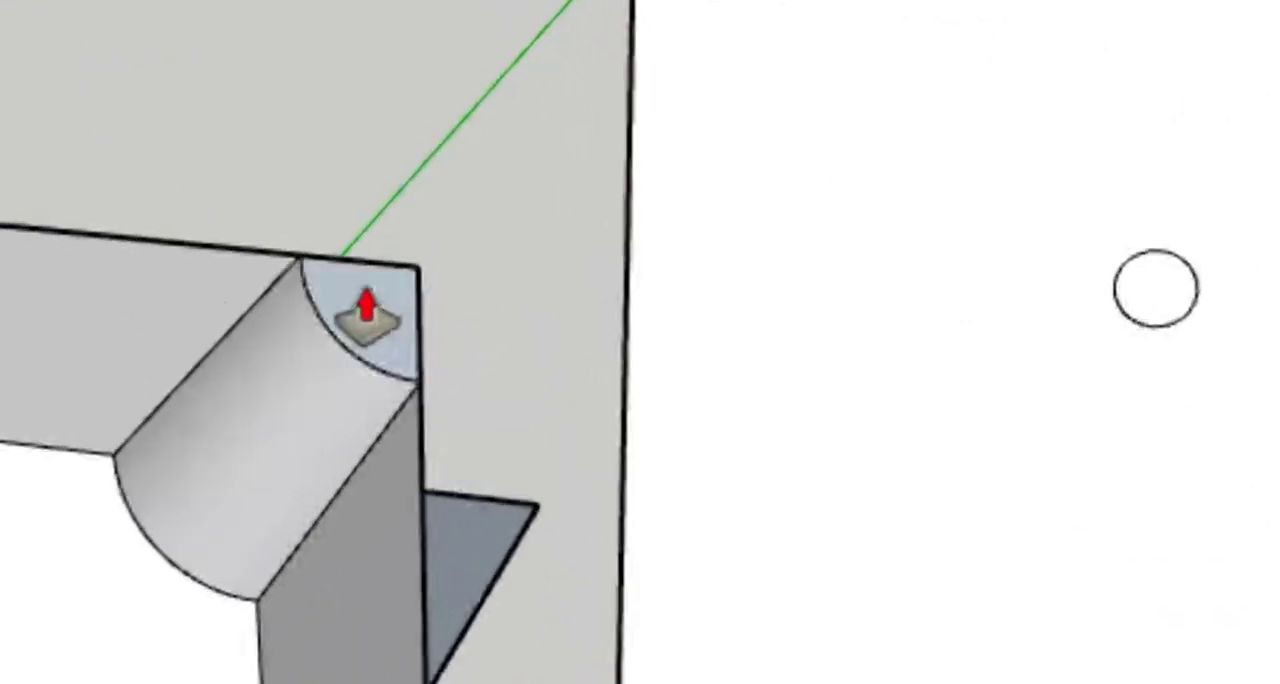
pyautogui.scroll(2, 326, 261)
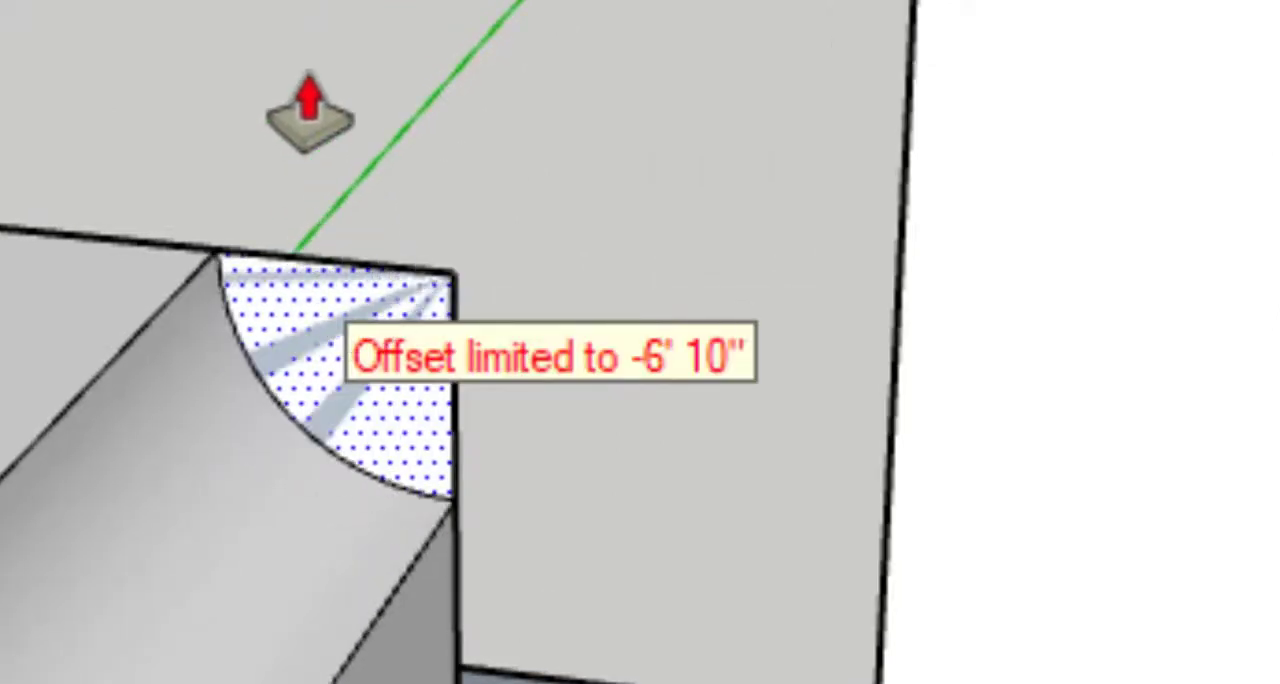
pyautogui.moveTo(309, 78); pyautogui.dragTo(450, 66, button='middle')
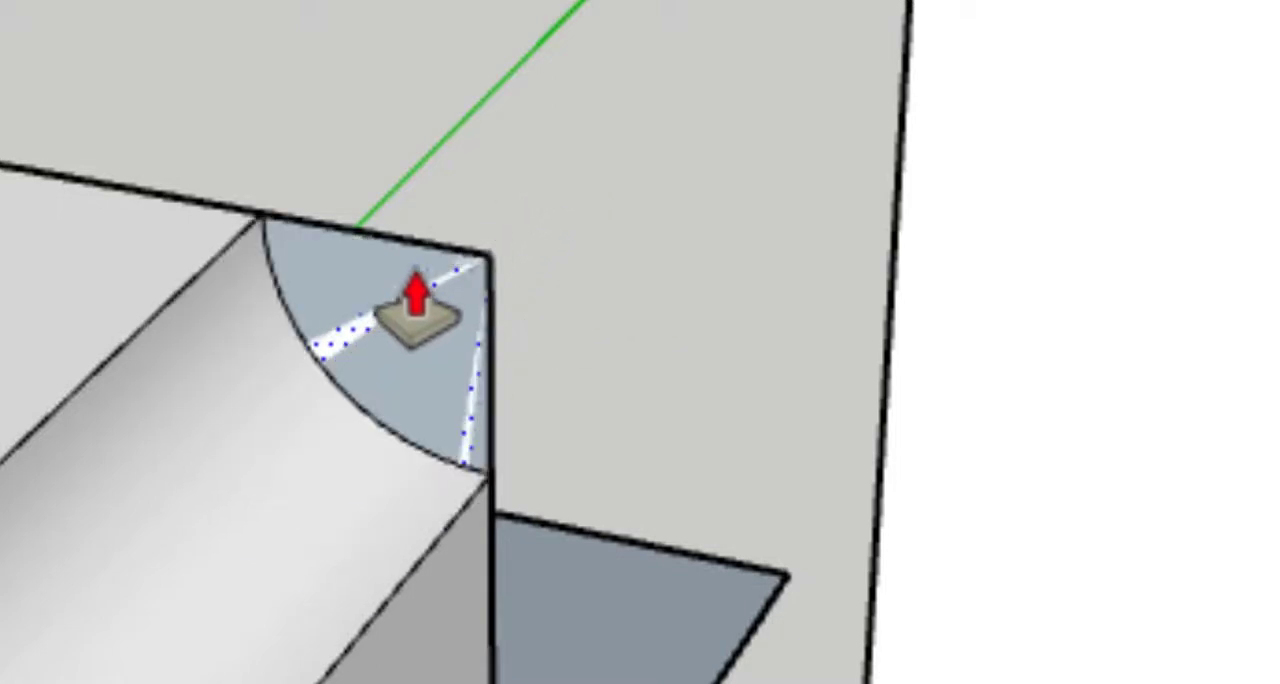
pyautogui.scroll(2, 417, 303)
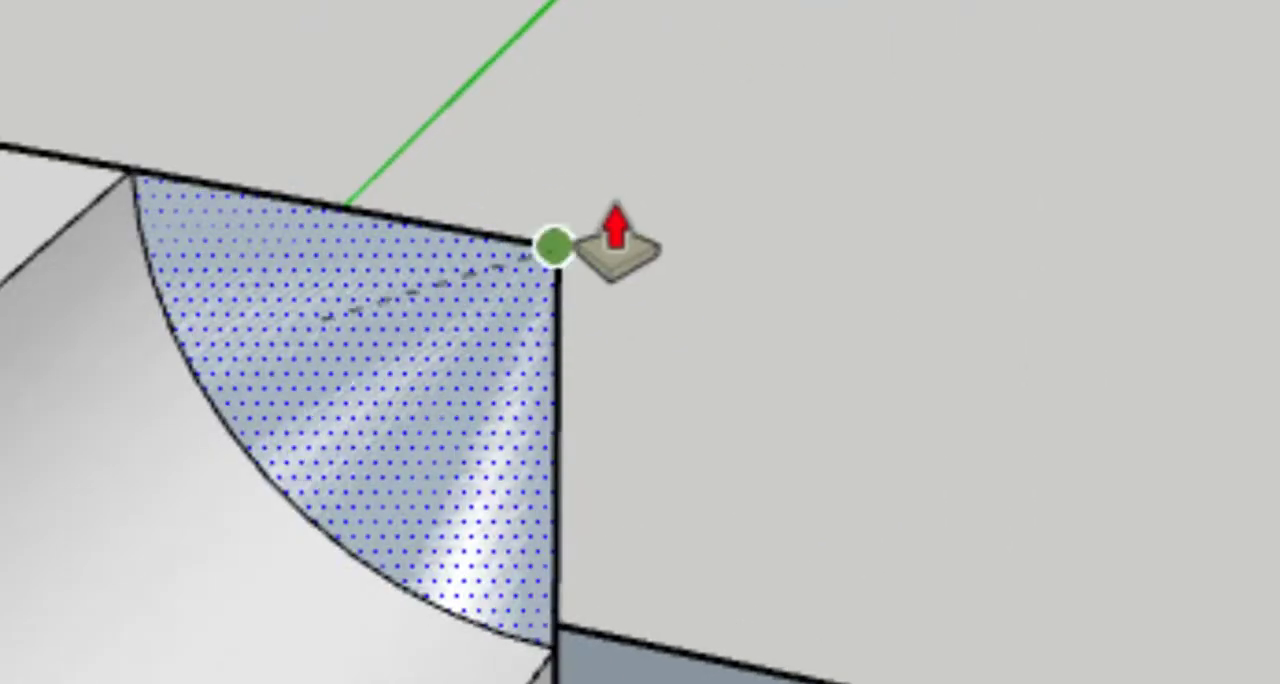
pyautogui.doubleClick(402, 290)
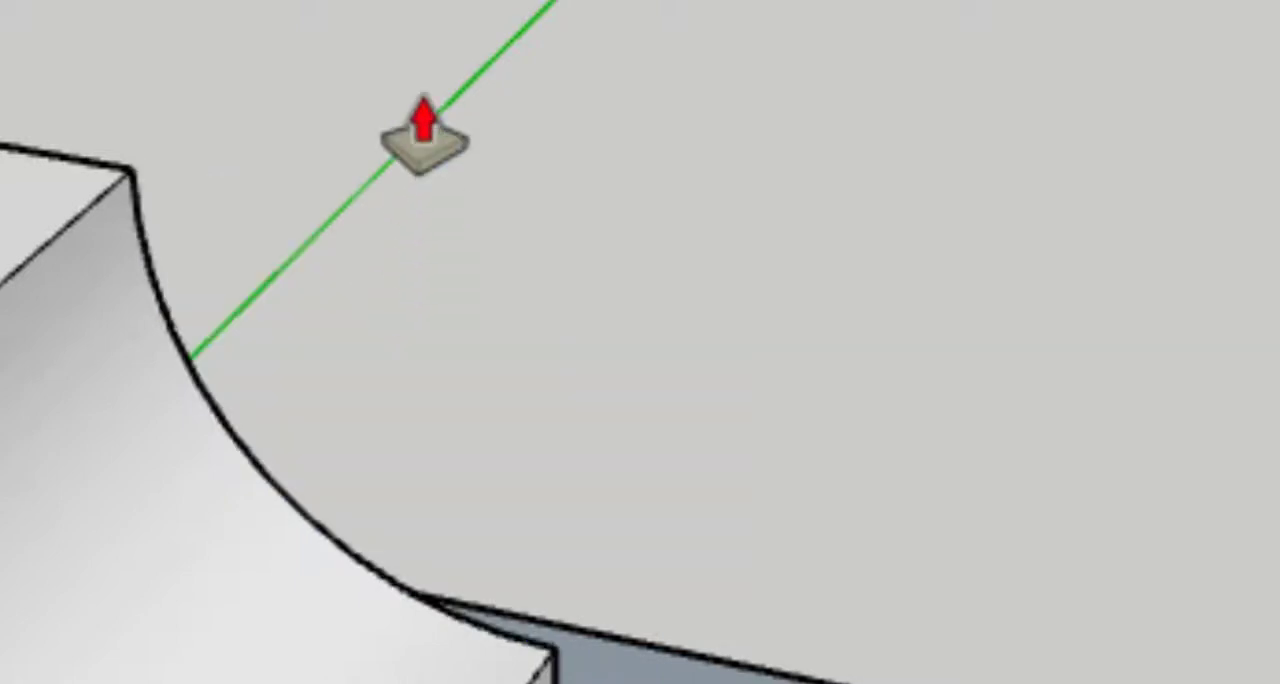
pyautogui.moveTo(426, 118); pyautogui.dragTo(547, 36, button='middle')
pyautogui.scroll(-4, 323, 292)
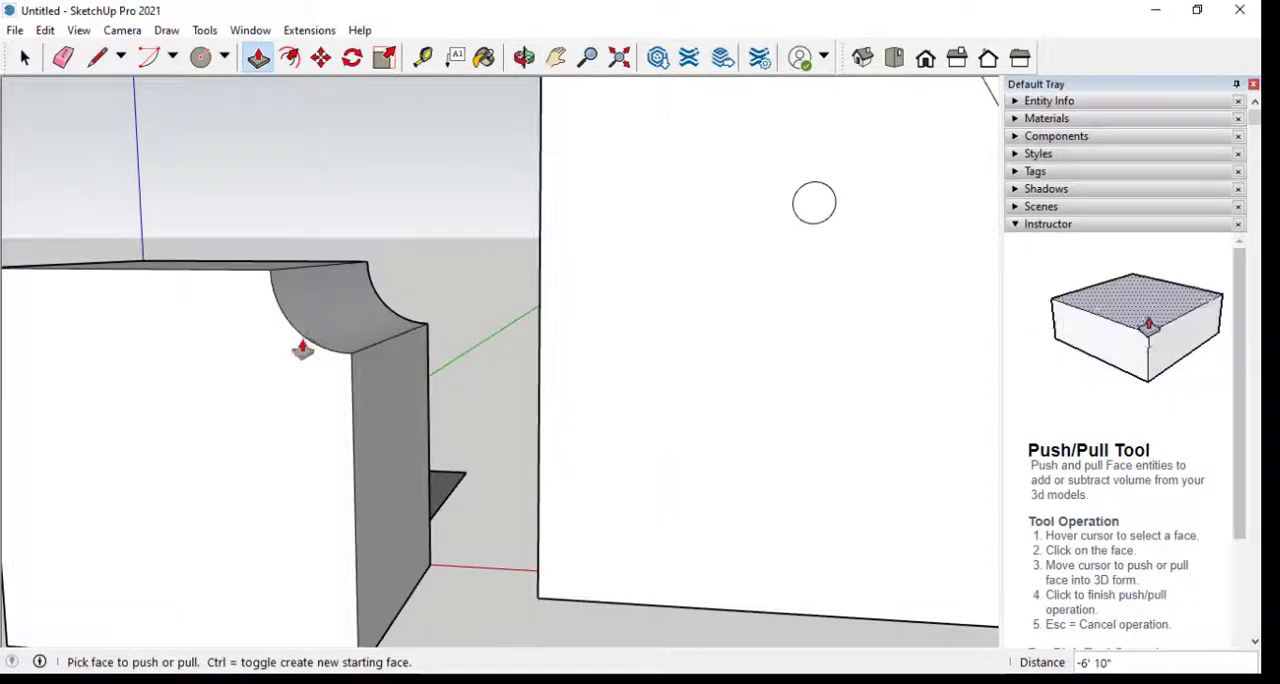
pyautogui.scroll(-3, 302, 348)
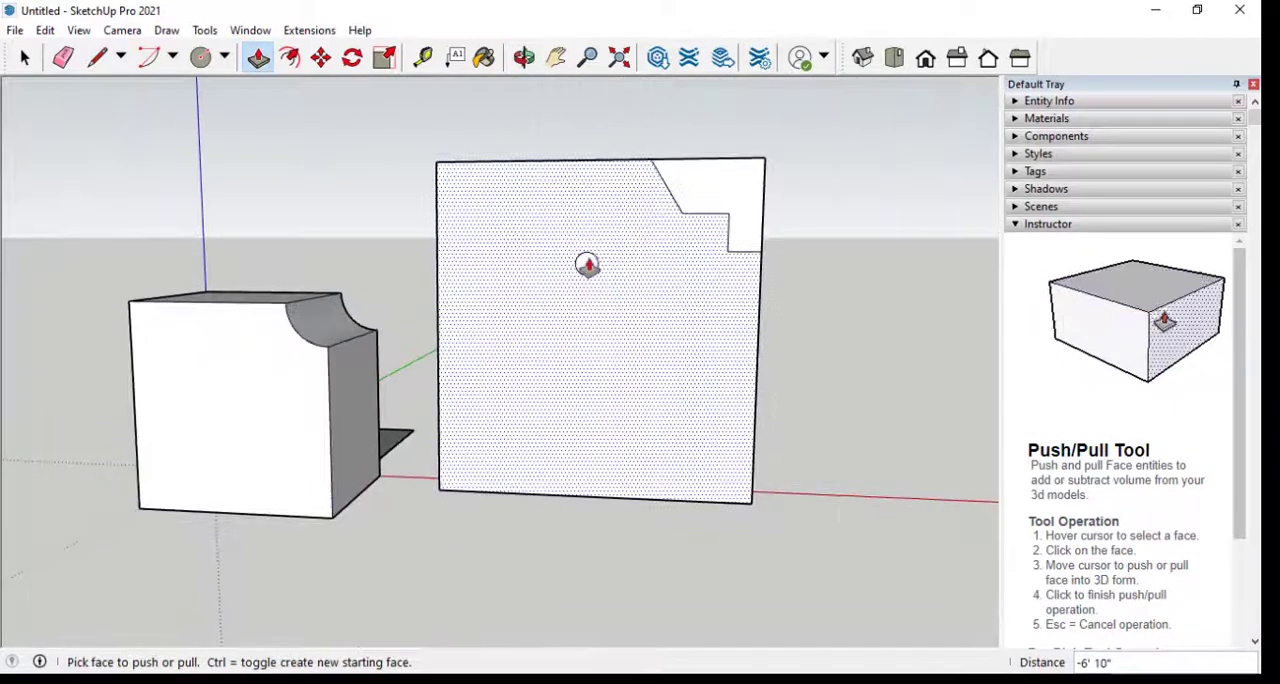
# Pull the large box's front face around the circle and stepped outline out by 4'
pyautogui.click(537, 326)
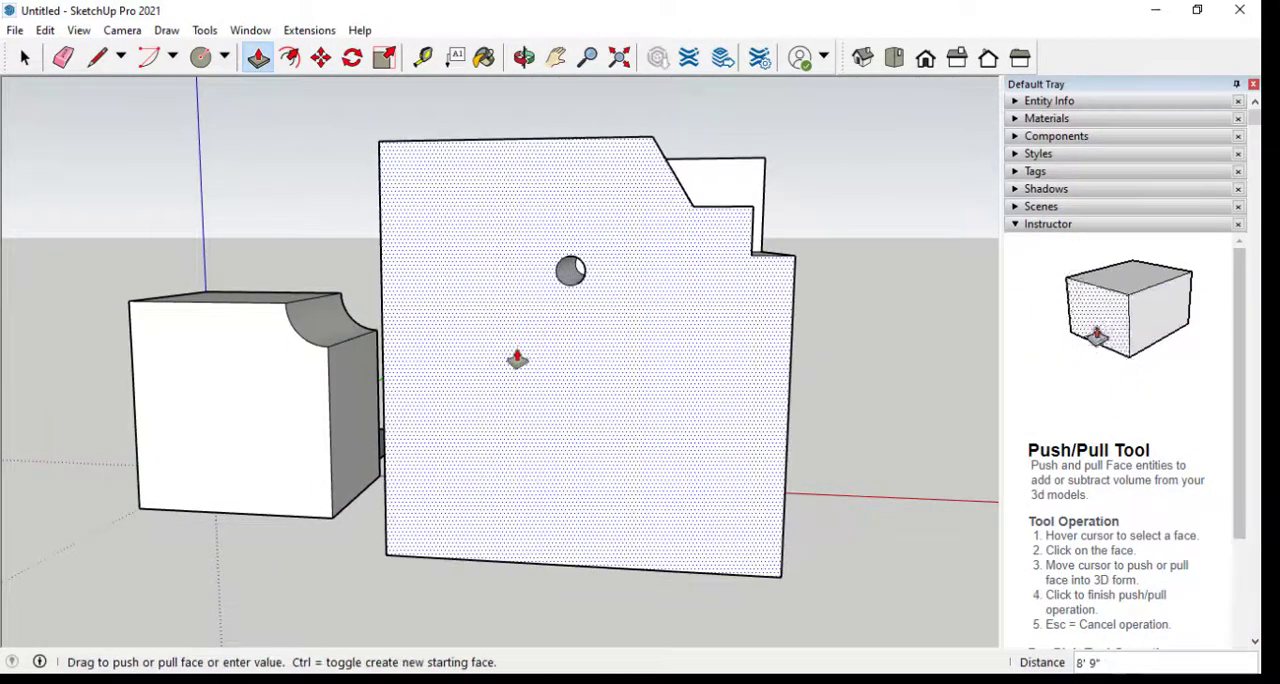
pyautogui.moveTo(526, 351); pyautogui.dragTo(365, 472, button='middle')
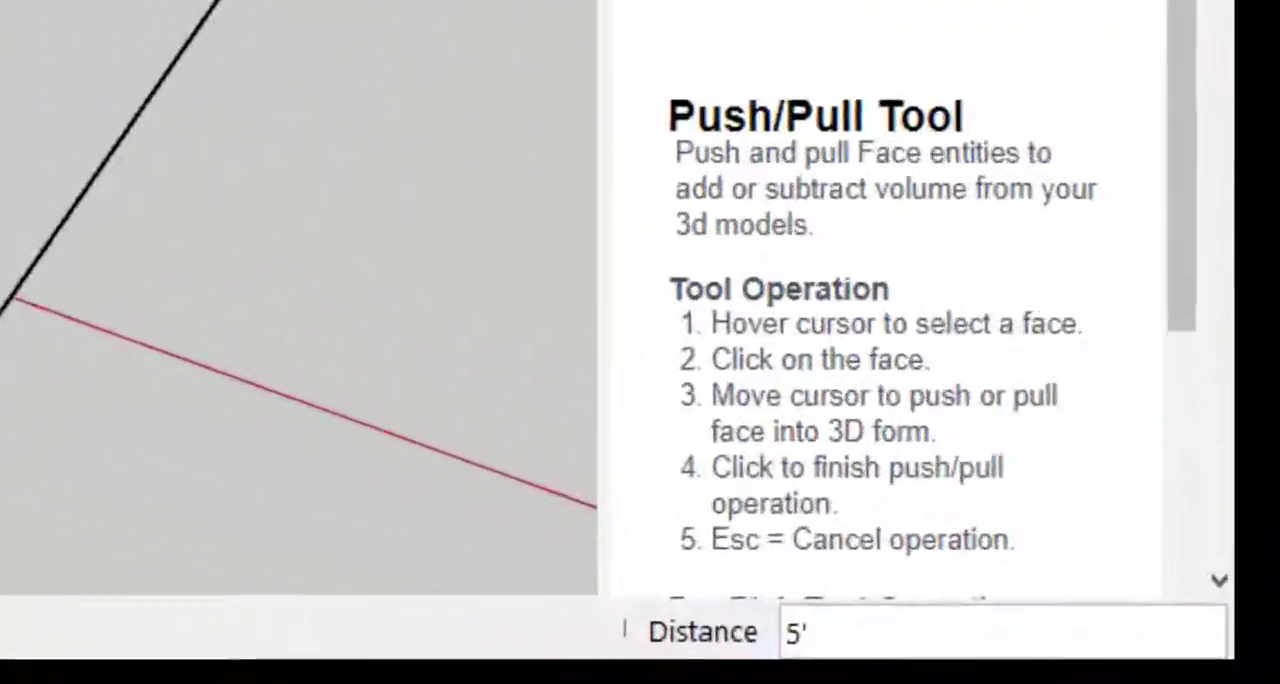
pyautogui.write("4'")
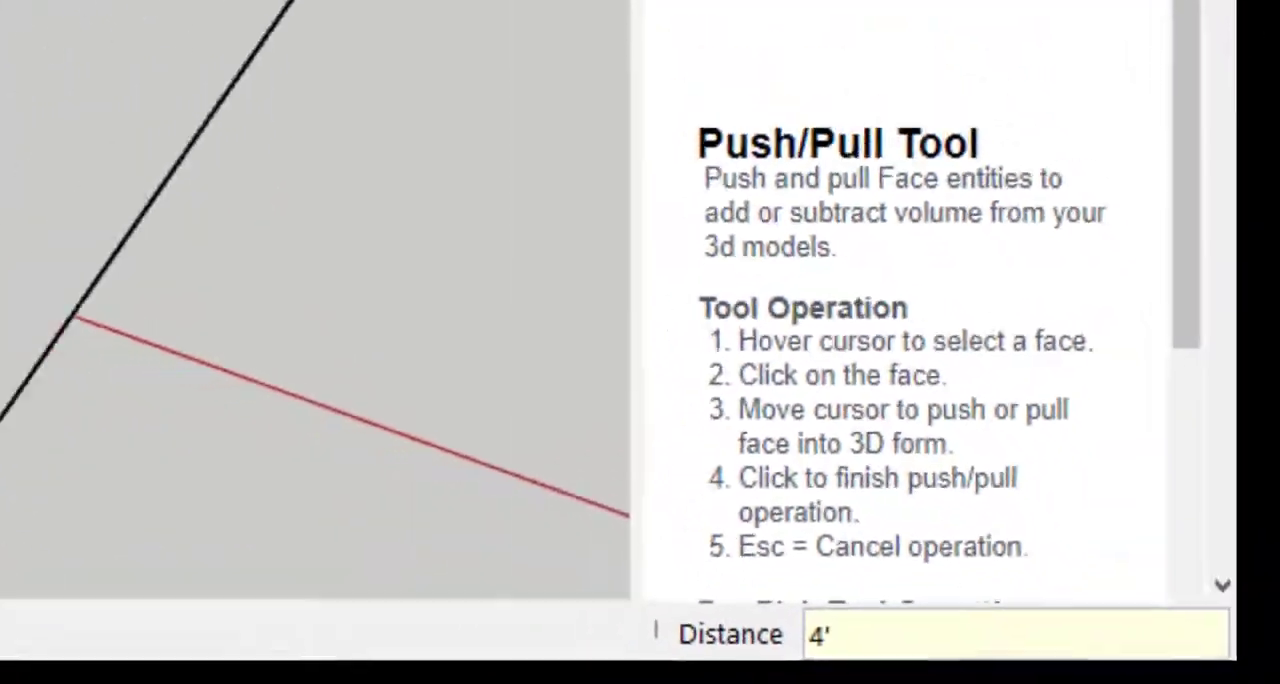
pyautogui.press('Return')
# Push the circular face inside the large box's hole back 17' to its rear face, cutting a through hole
pyautogui.moveTo(500, 369); pyautogui.dragTo(627, 253, button='middle')
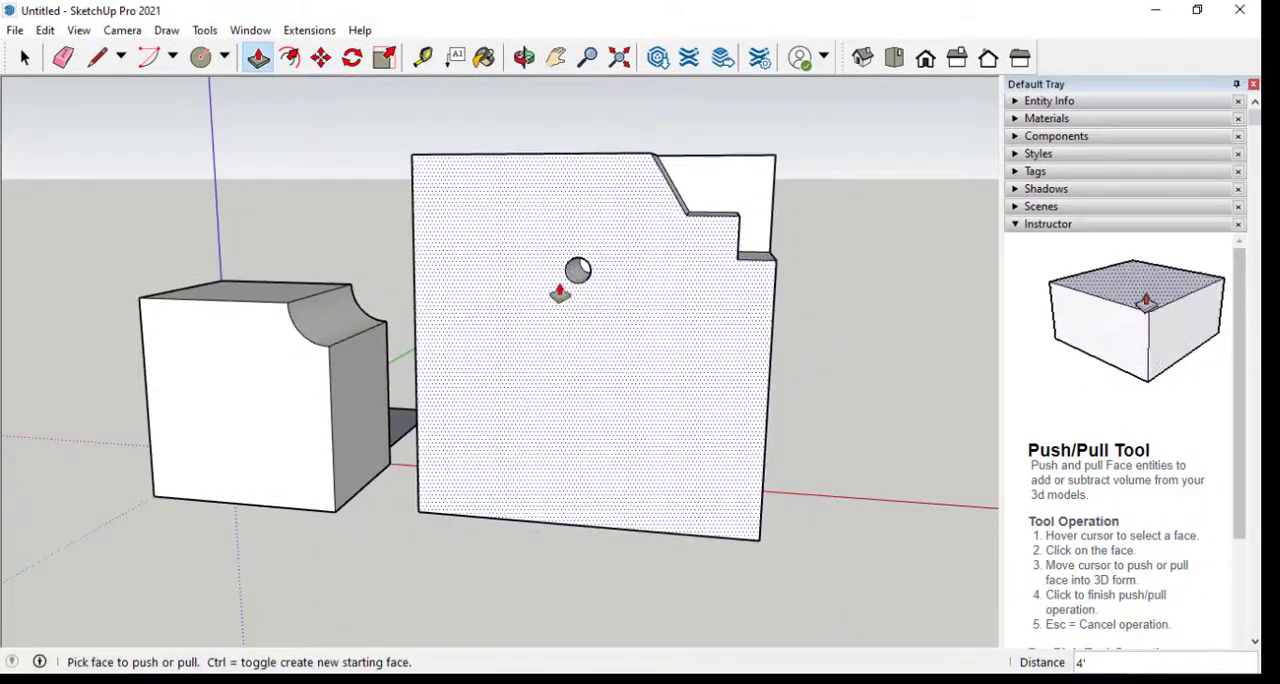
pyautogui.scroll(6, 583, 268)
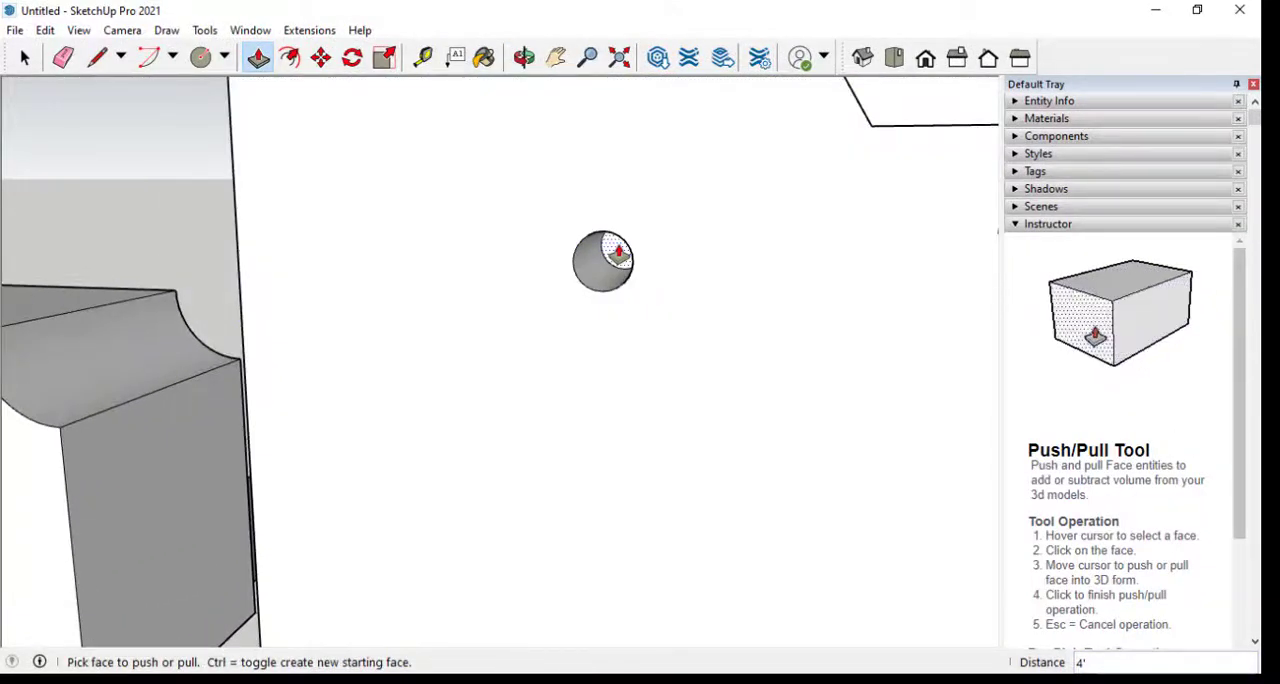
pyautogui.click(603, 261)
pyautogui.moveTo(603, 261); pyautogui.dragTo(95, 395, button='middle')
pyautogui.scroll(-4, 95, 395)
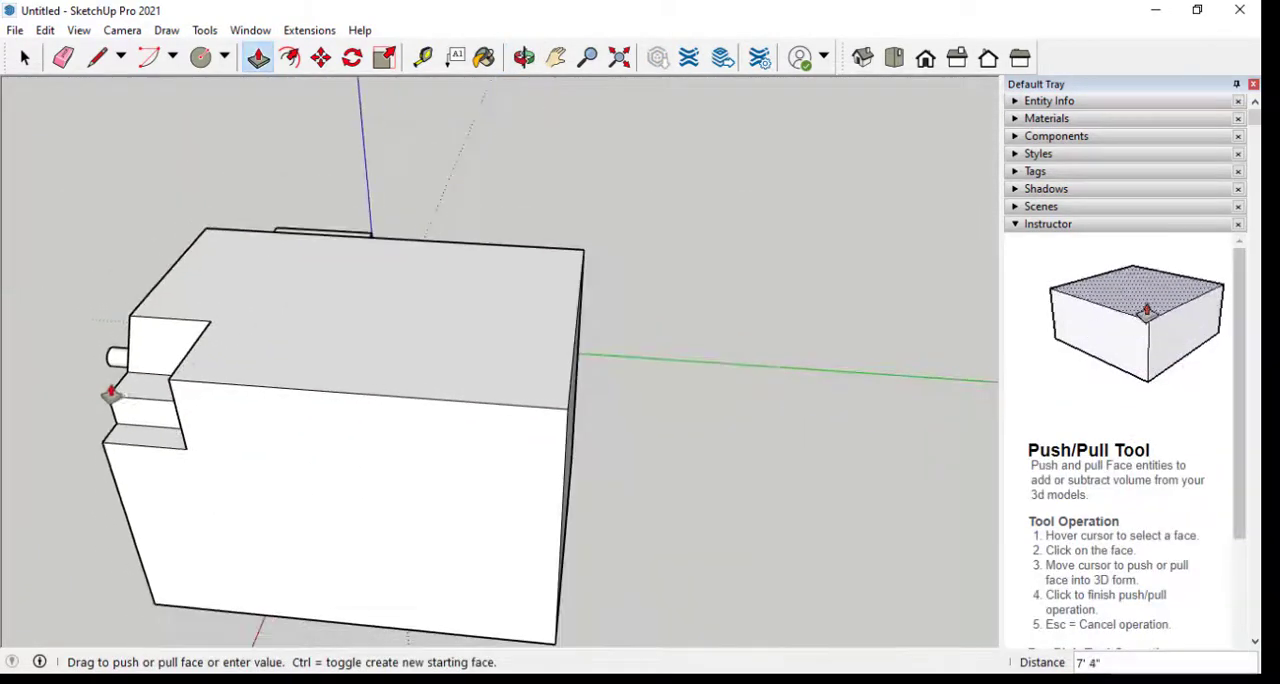
pyautogui.moveTo(671, 413)
pyautogui.mouseDown(button='middle')
pyautogui.moveTo(414, 354)
pyautogui.moveTo(463, 360)
pyautogui.mouseUp(button='middle')
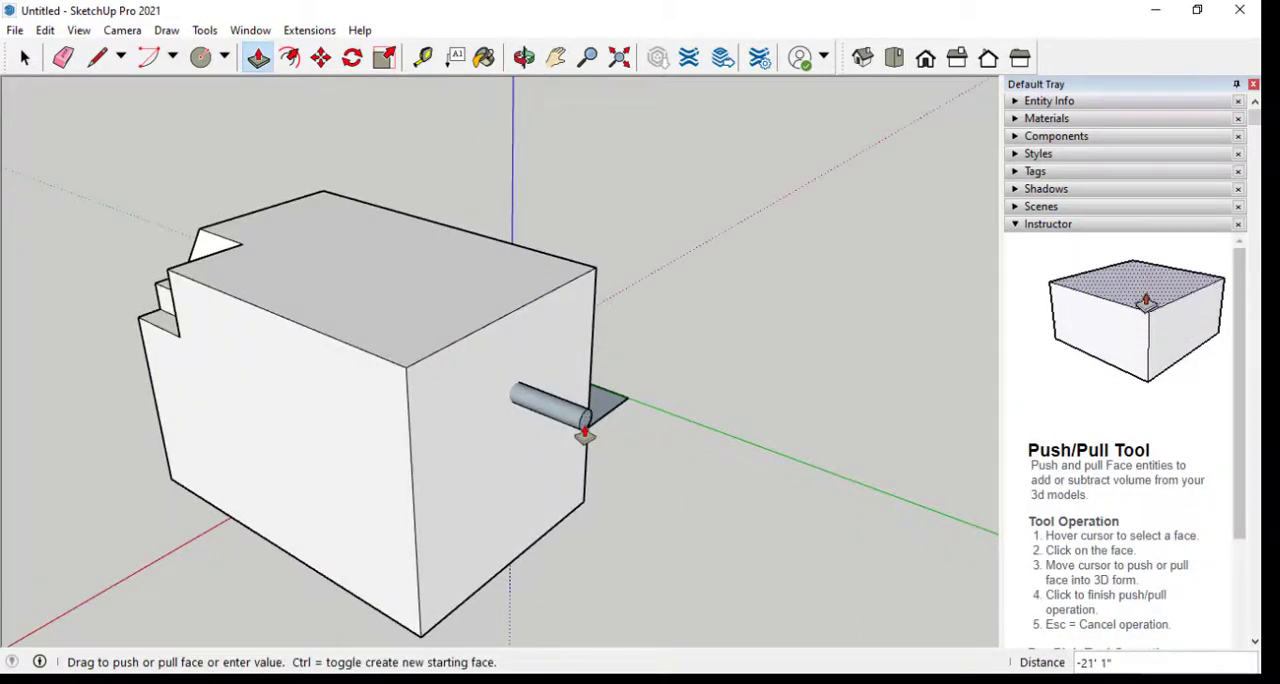
pyautogui.scroll(3, 585, 432)
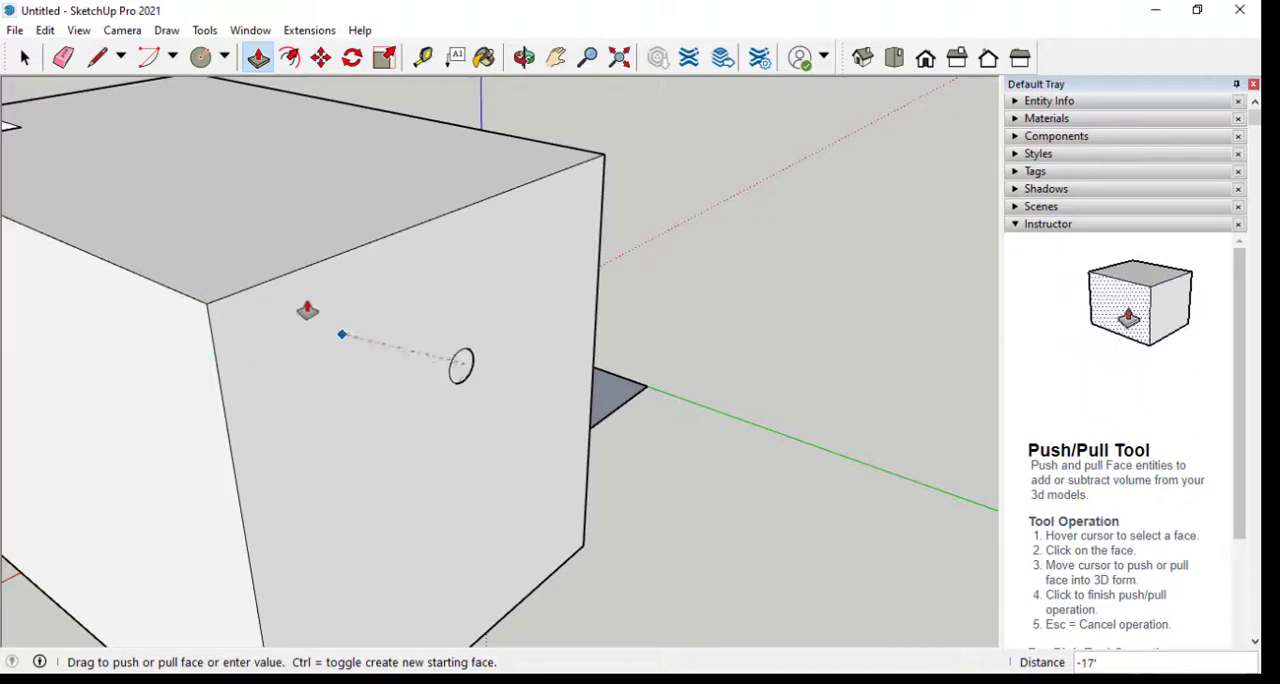
pyautogui.click(287, 362)
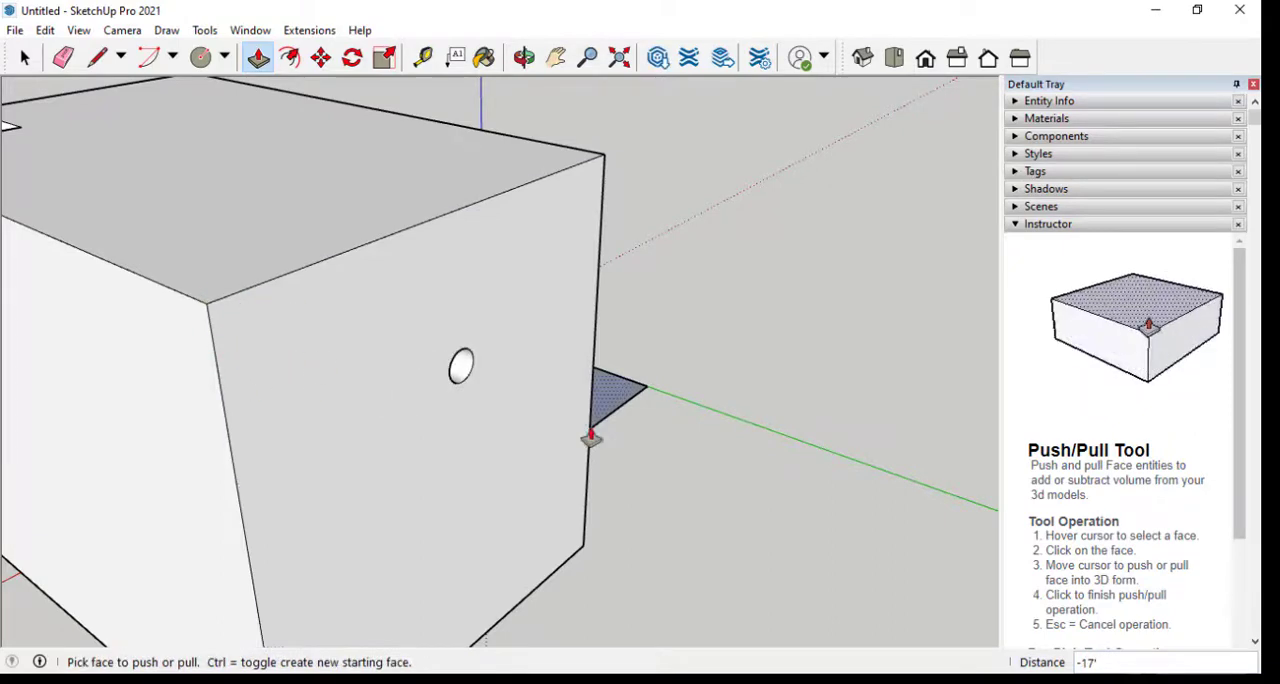
# Push the slanted face of the large box's stepped notch inward by 4"
pyautogui.moveTo(591, 437); pyautogui.dragTo(1071, 391, button='middle')
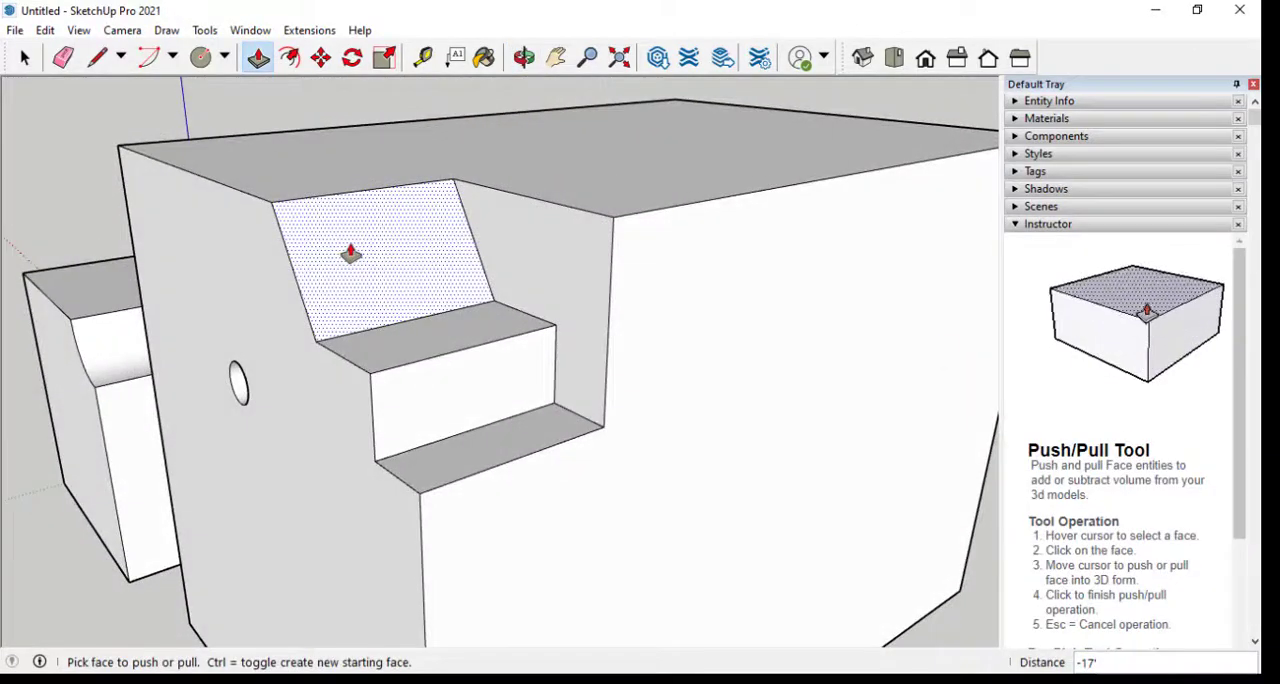
pyautogui.moveTo(229, 177); pyautogui.dragTo(600, 372, button='middle')
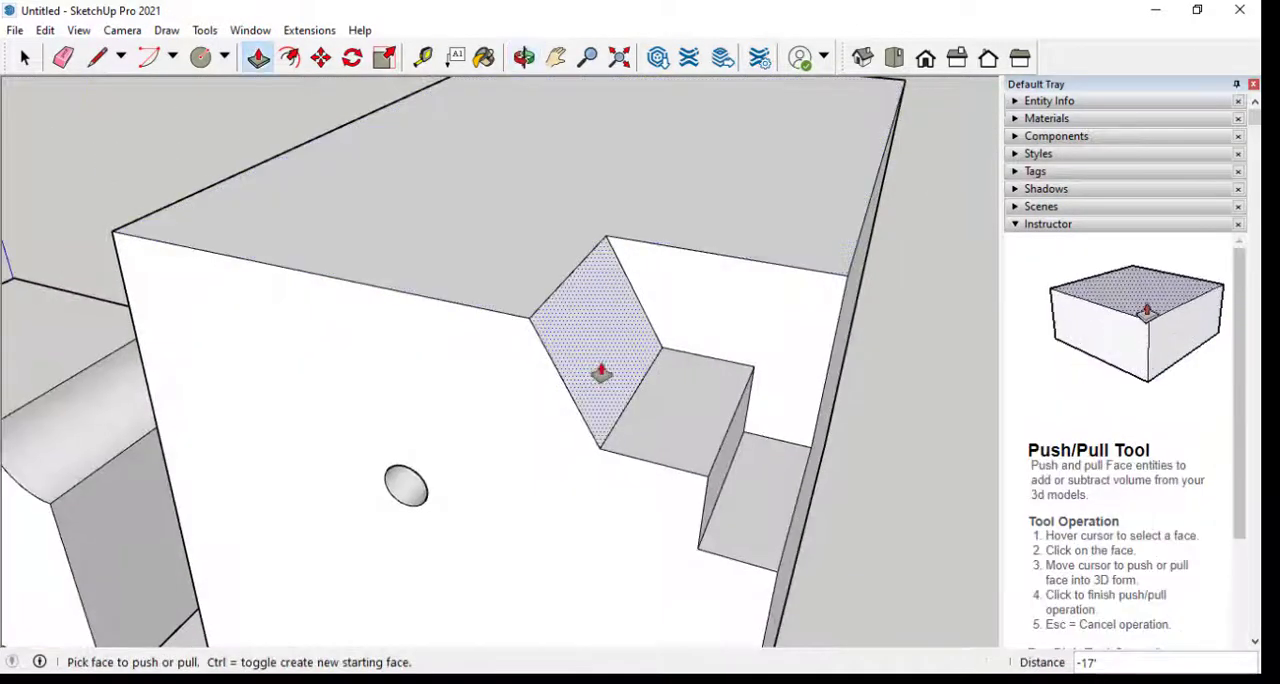
pyautogui.click(600, 372)
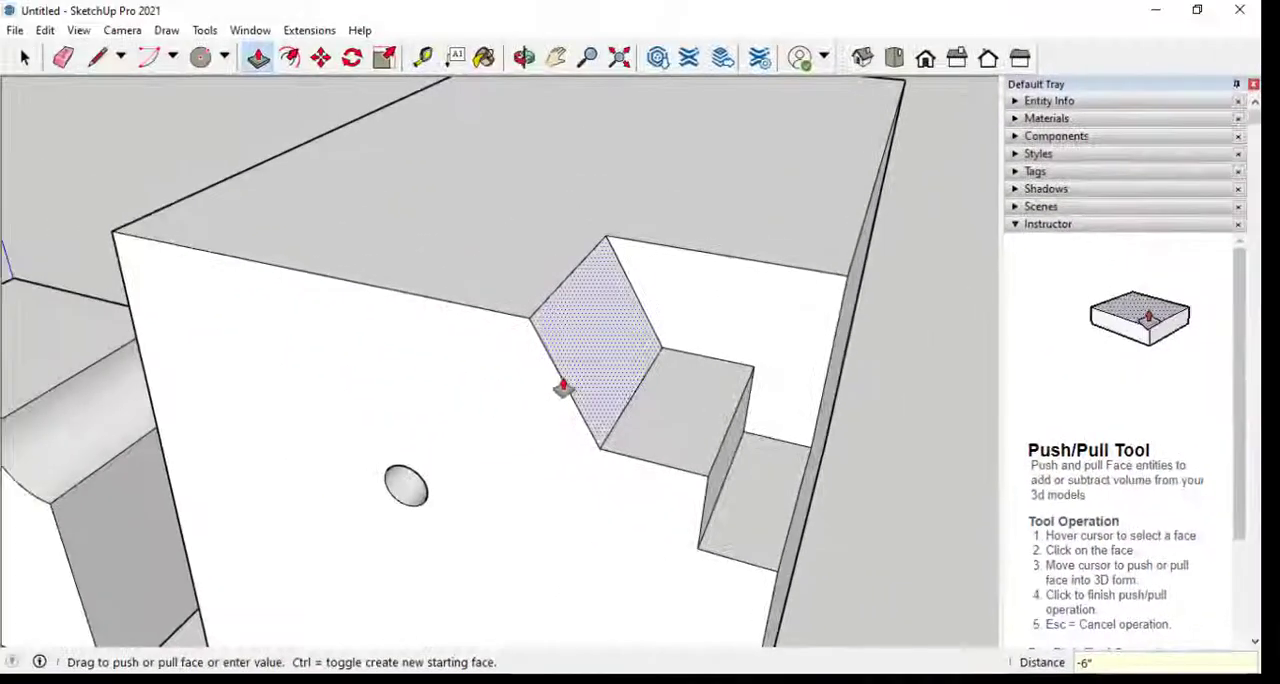
pyautogui.press('Escape')
pyautogui.scroll(5, 563, 385)
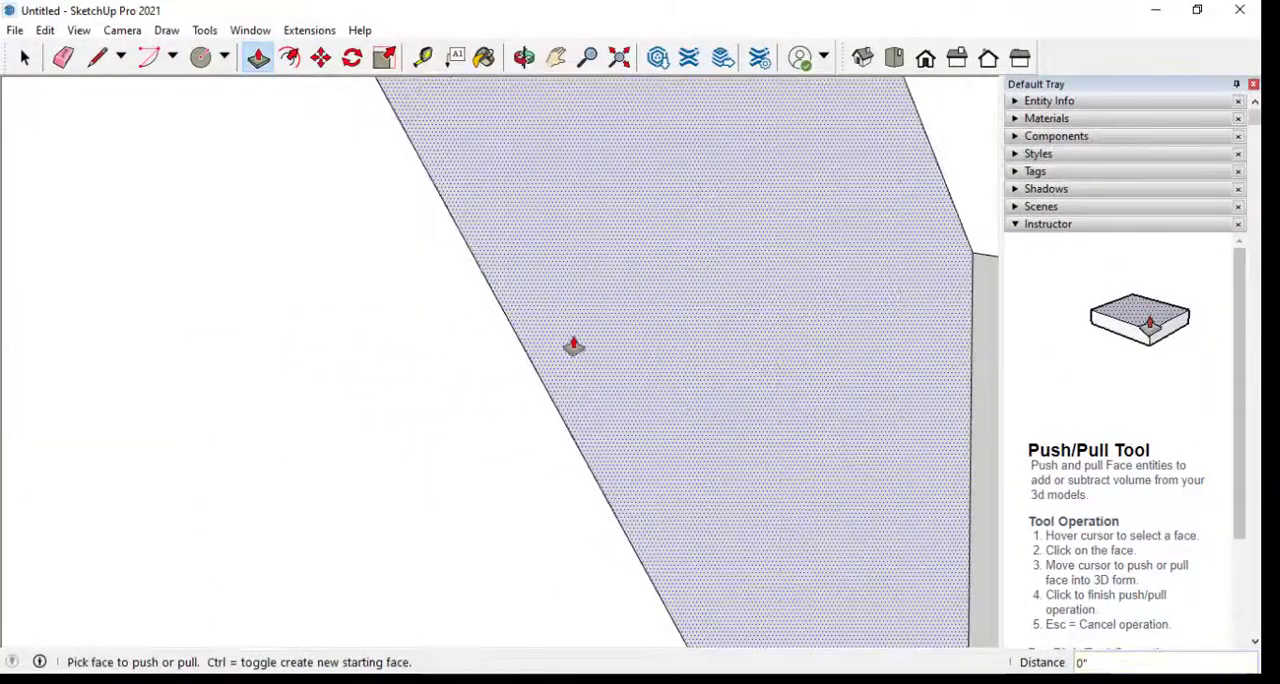
pyautogui.scroll(-6, 573, 345)
pyautogui.click(597, 362)
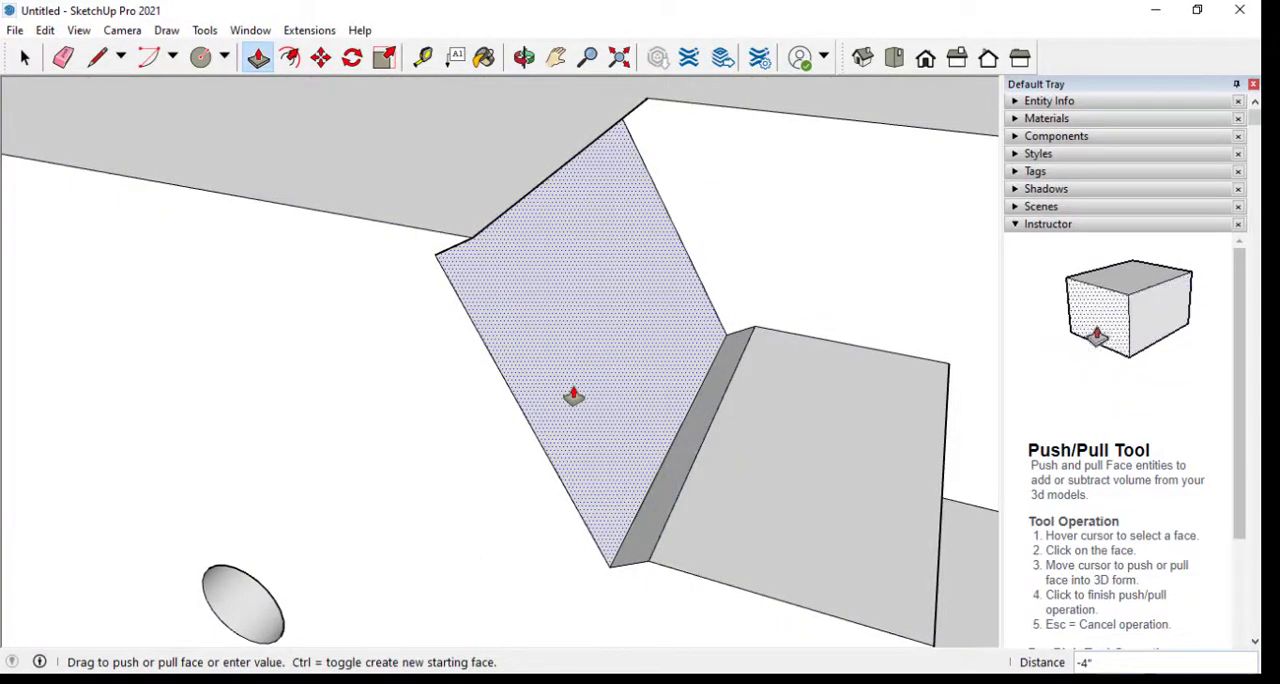
pyautogui.write('4')
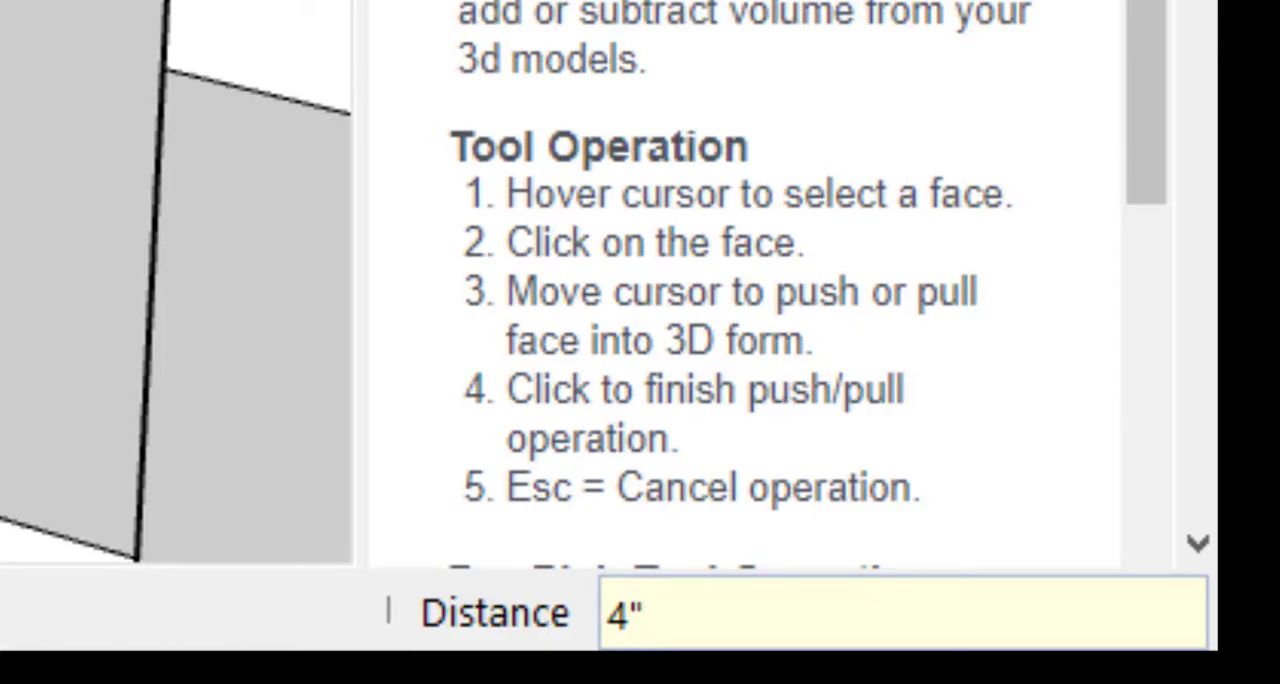
pyautogui.press('Return')
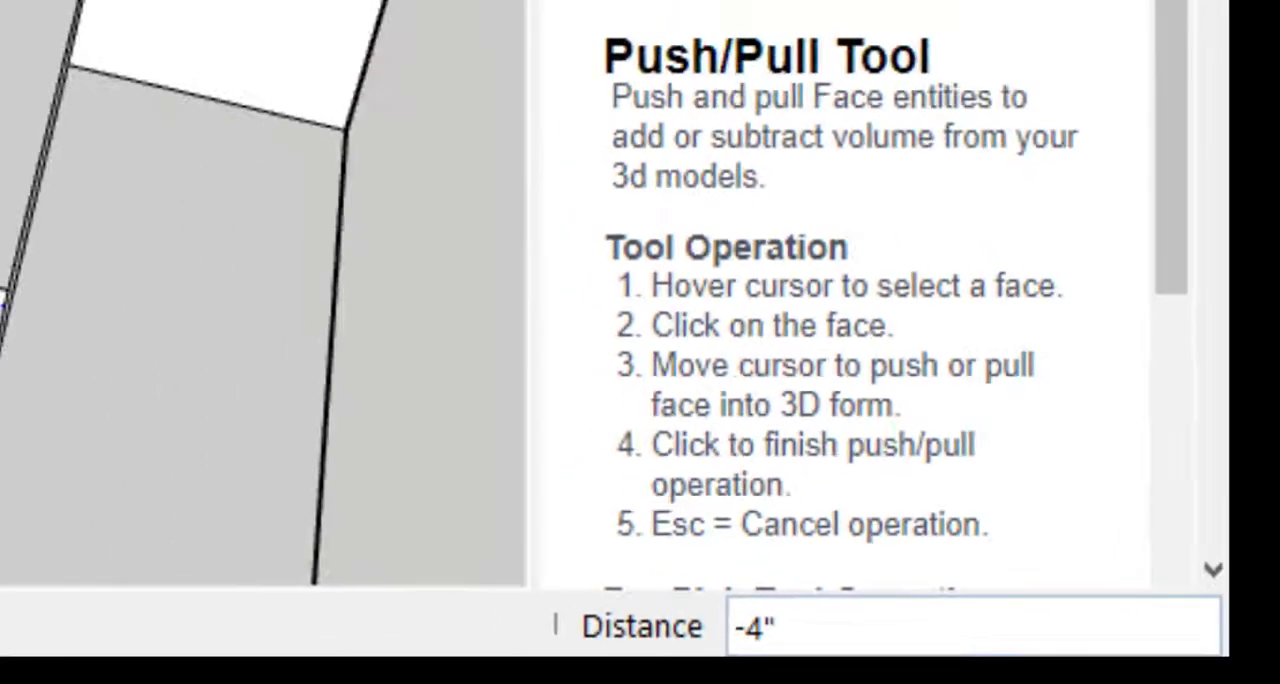
# Pull the narrow ledge at the lower end of the recessed slanted face up along the slope by 8"
pyautogui.moveTo(560, 305); pyautogui.dragTo(606, 369, button='middle')
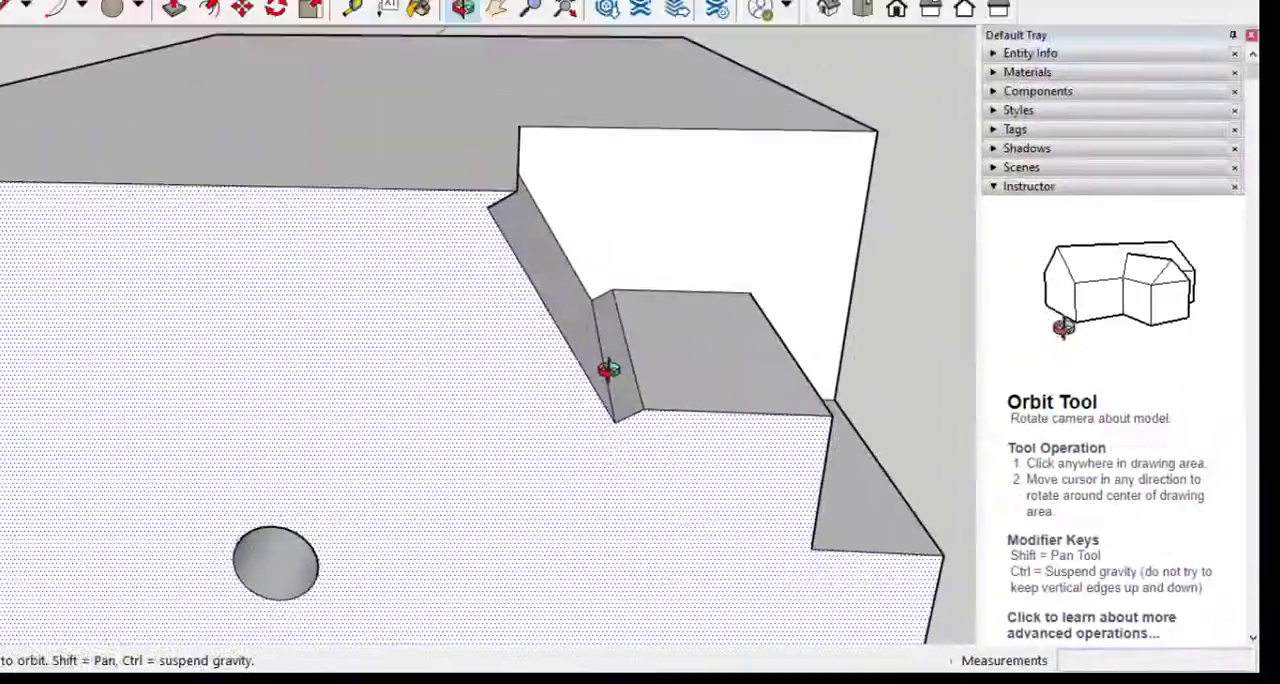
pyautogui.click(673, 420)
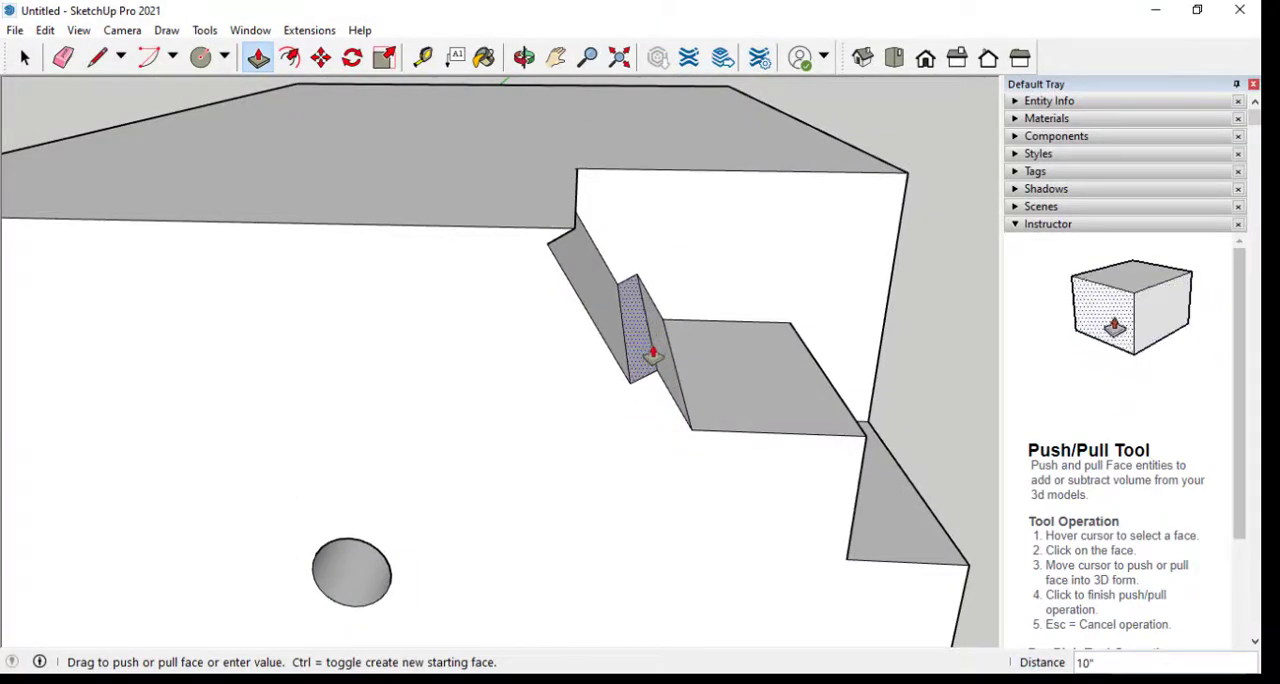
pyautogui.write('12')
pyautogui.press('BackSpace')
pyautogui.press('BackSpace')
pyautogui.write('8')
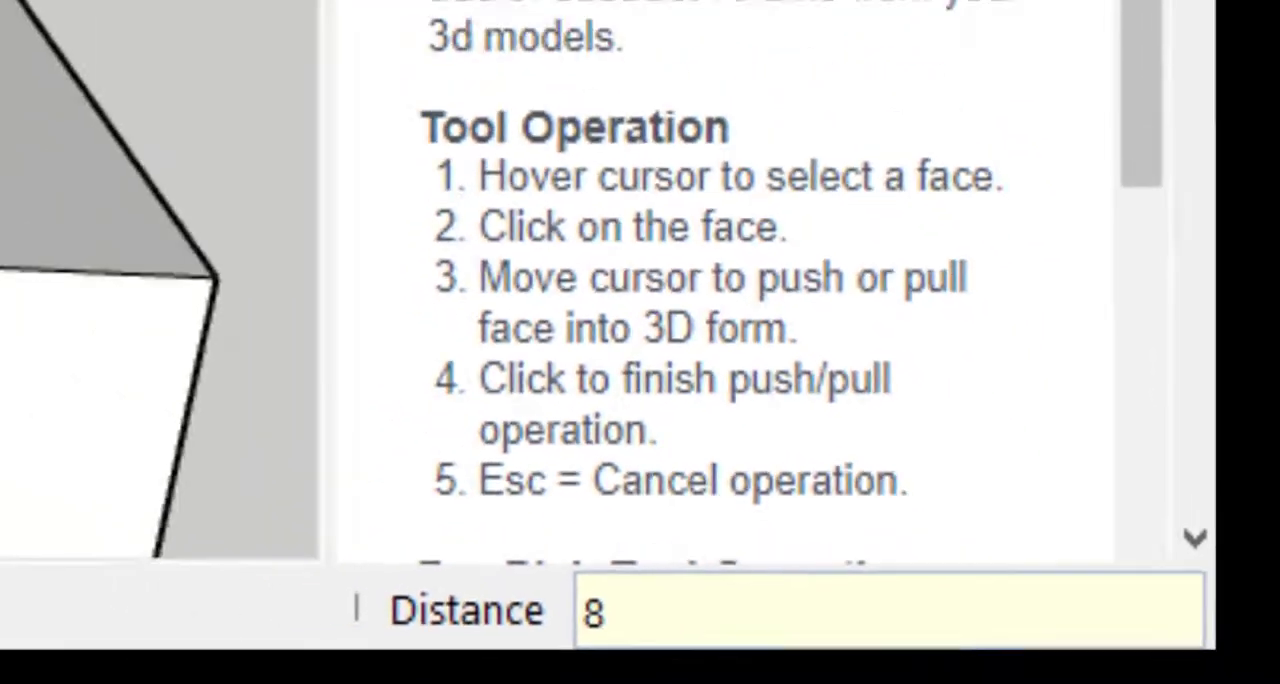
pyautogui.press('Return')
# Pull the recessed upper slanted face out 4" flush with the strip below, and push it inward by about 11"
pyautogui.moveTo(720, 349); pyautogui.dragTo(617, 334, button='middle')
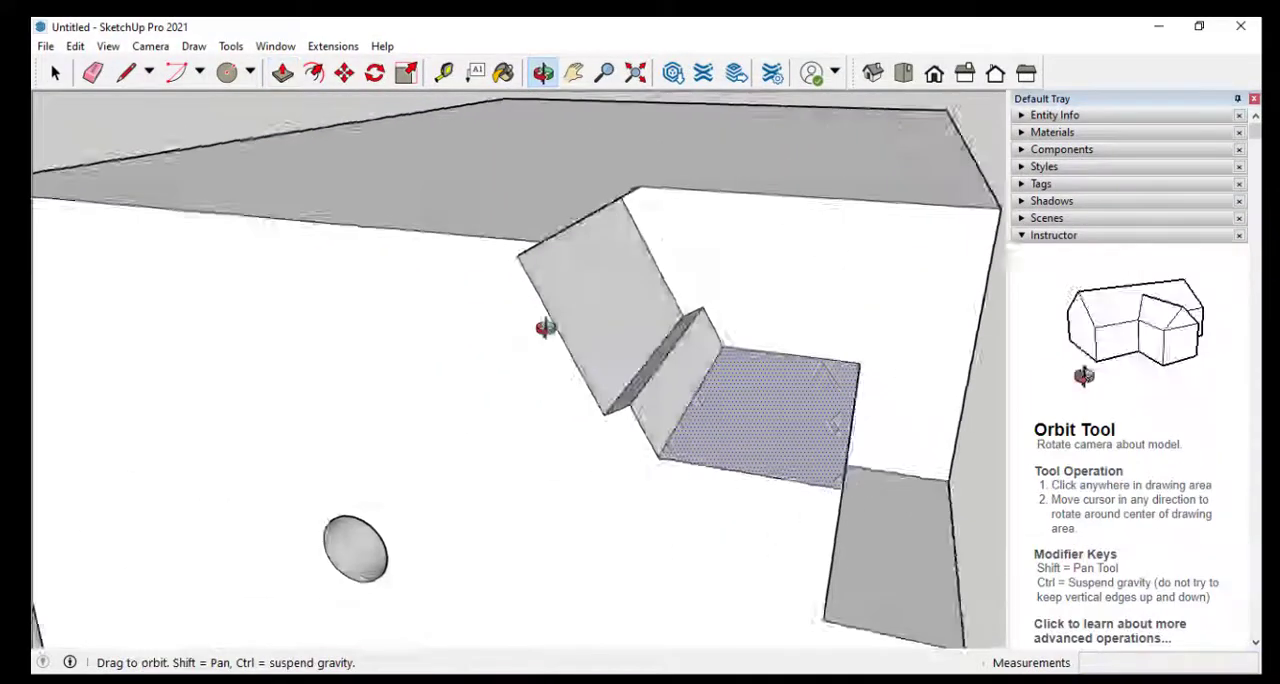
pyautogui.click(617, 334)
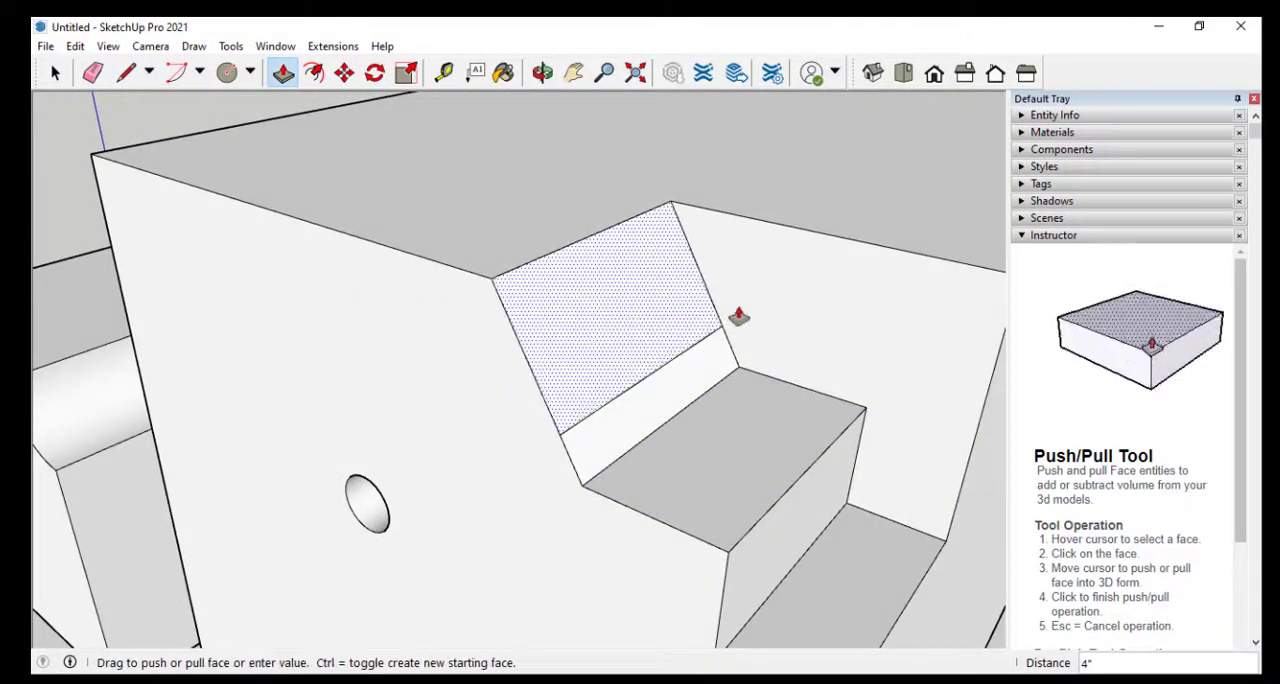
pyautogui.moveTo(489, 366); pyautogui.dragTo(654, 320, button='middle')
pyautogui.click(708, 292)
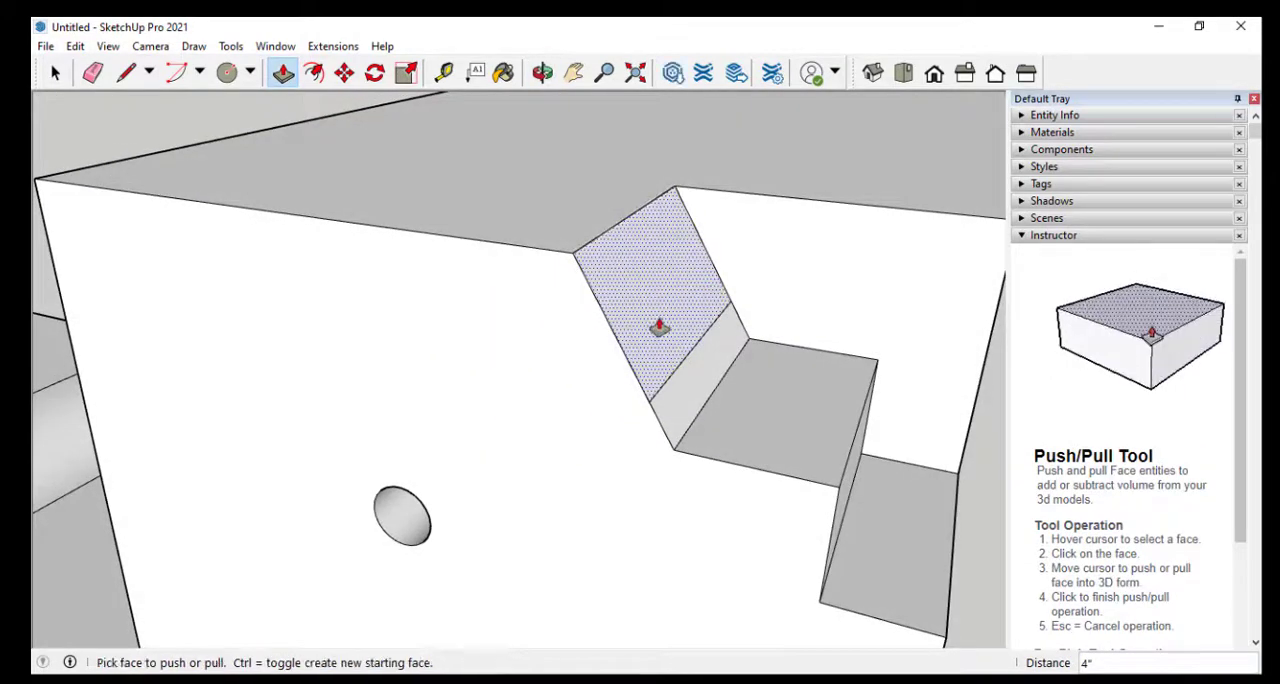
pyautogui.click(686, 289)
pyautogui.click(616, 372)
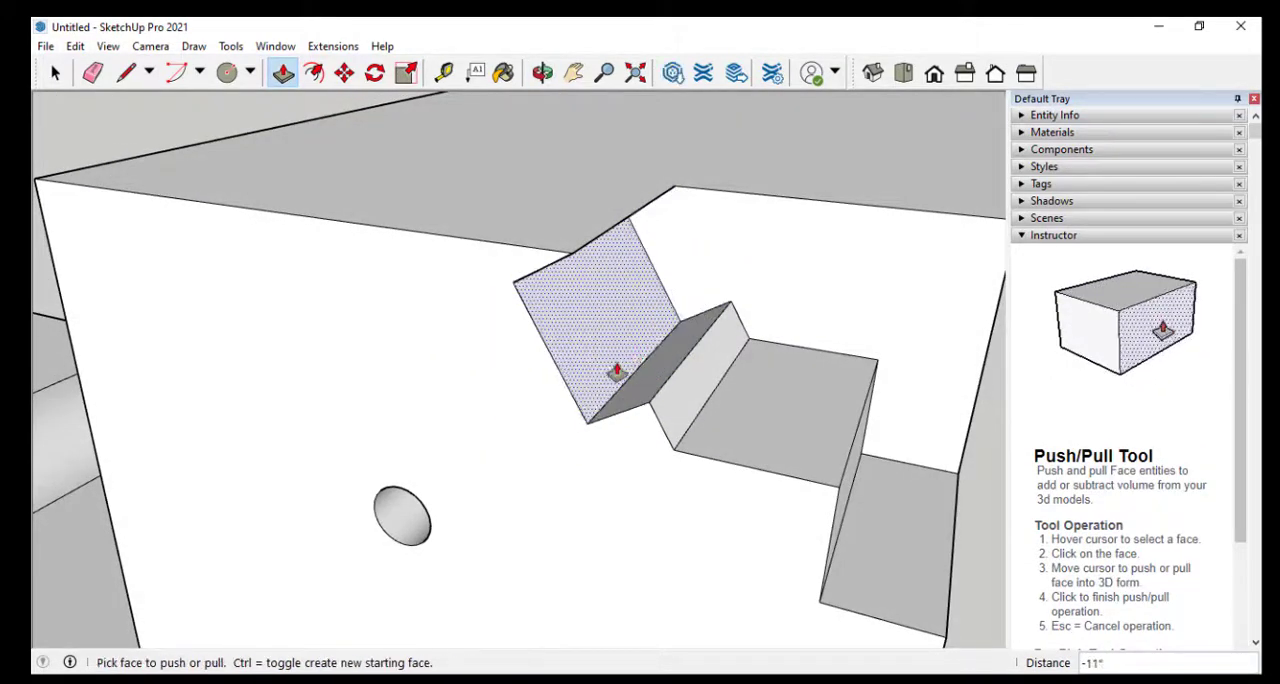
# Pull the narrow slanted strip below the recess outward by 4" over the step
pyautogui.moveTo(673, 208); pyautogui.dragTo(626, 397, button='middle')
pyautogui.click(649, 466)
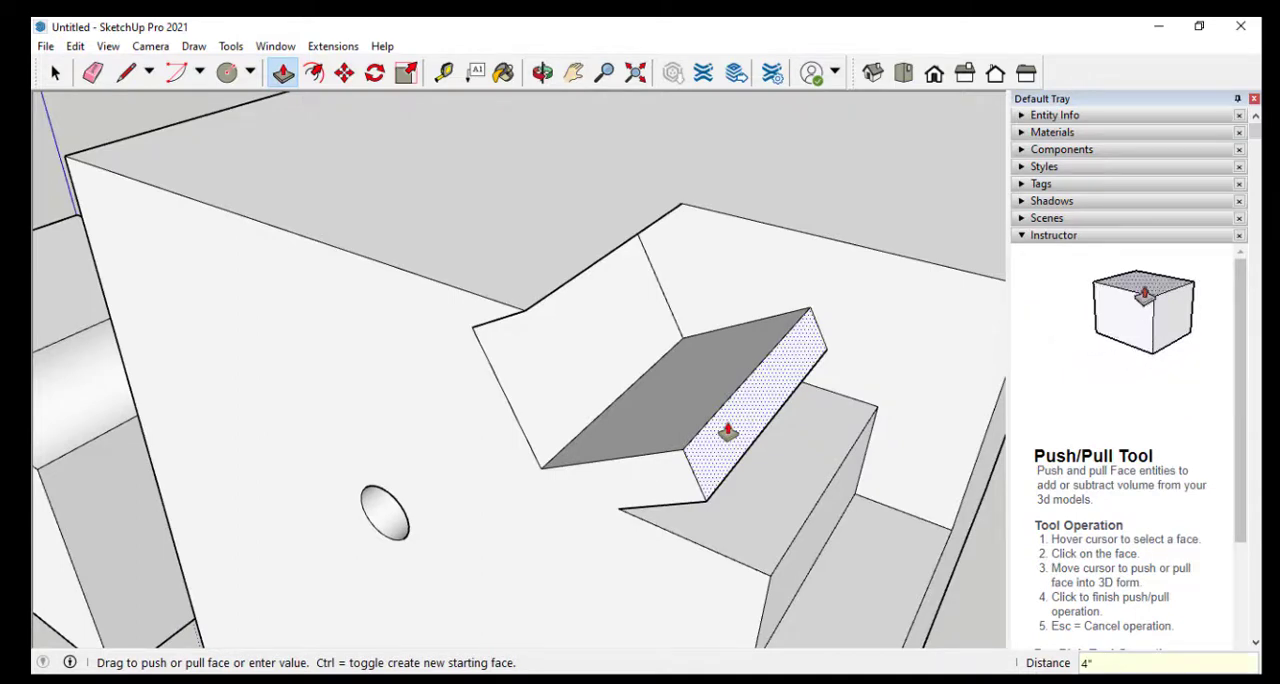
pyautogui.press('Return')
# Push the underside of the projecting slanted strip up into the block by about 3"
pyautogui.moveTo(806, 517); pyautogui.dragTo(766, 386, button='middle')
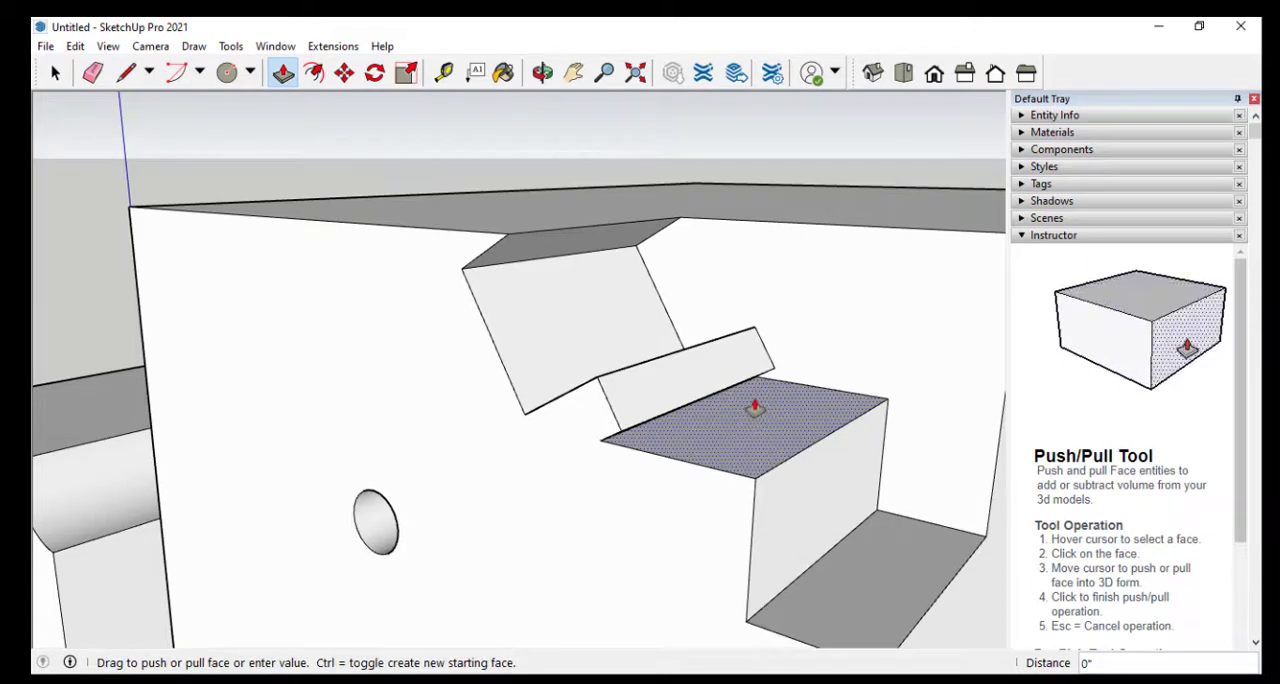
pyautogui.moveTo(755, 408); pyautogui.dragTo(557, 349, button='middle')
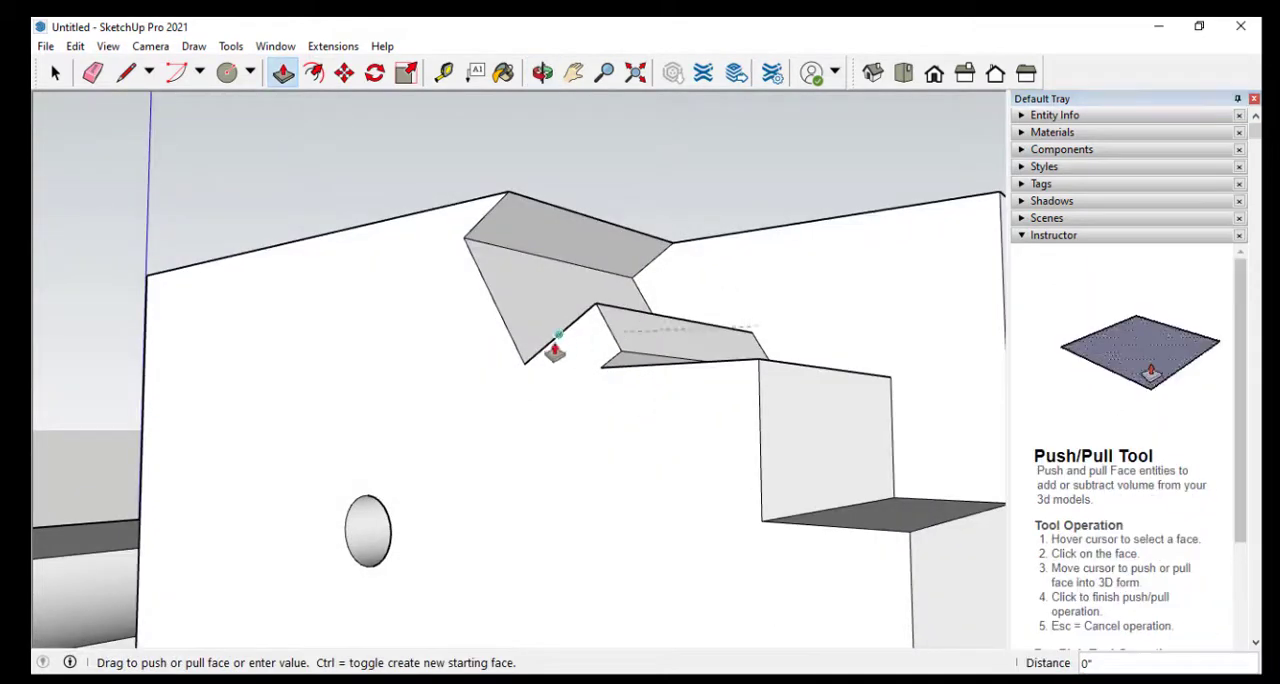
pyautogui.click(662, 358)
pyautogui.scroll(3, 662, 359)
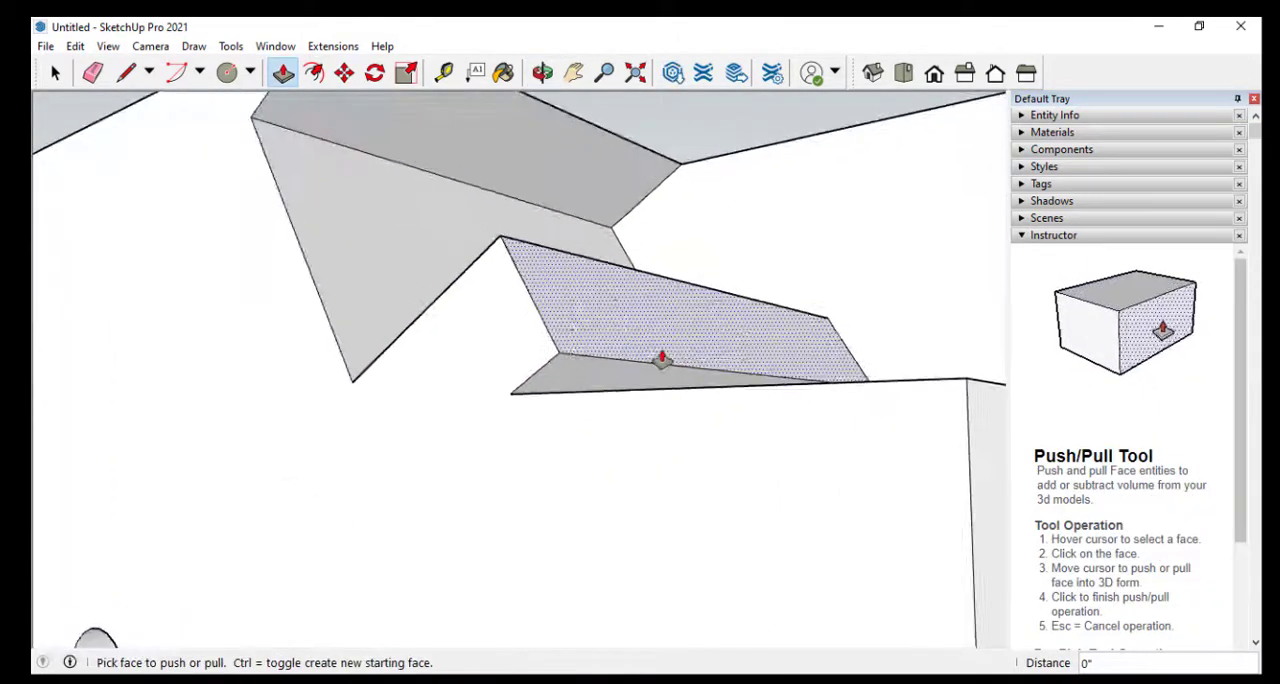
pyautogui.click(600, 371)
pyautogui.moveTo(635, 245); pyautogui.dragTo(623, 366, button='middle')
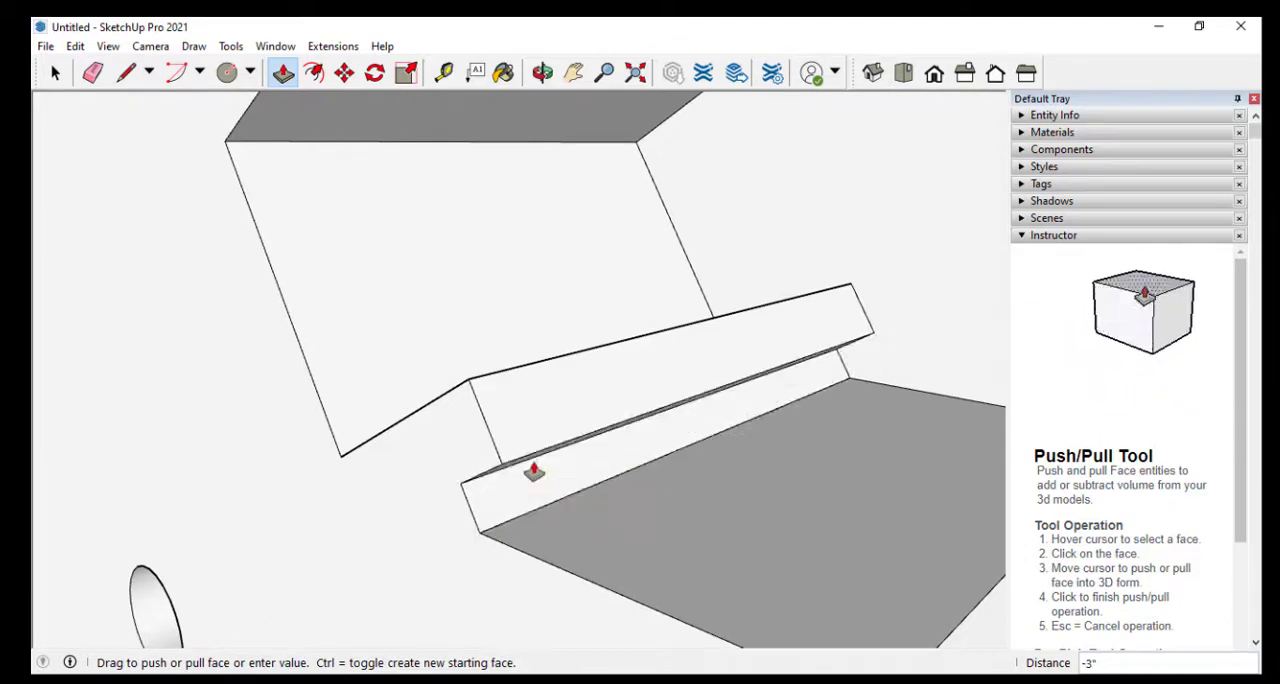
pyautogui.click(534, 472)
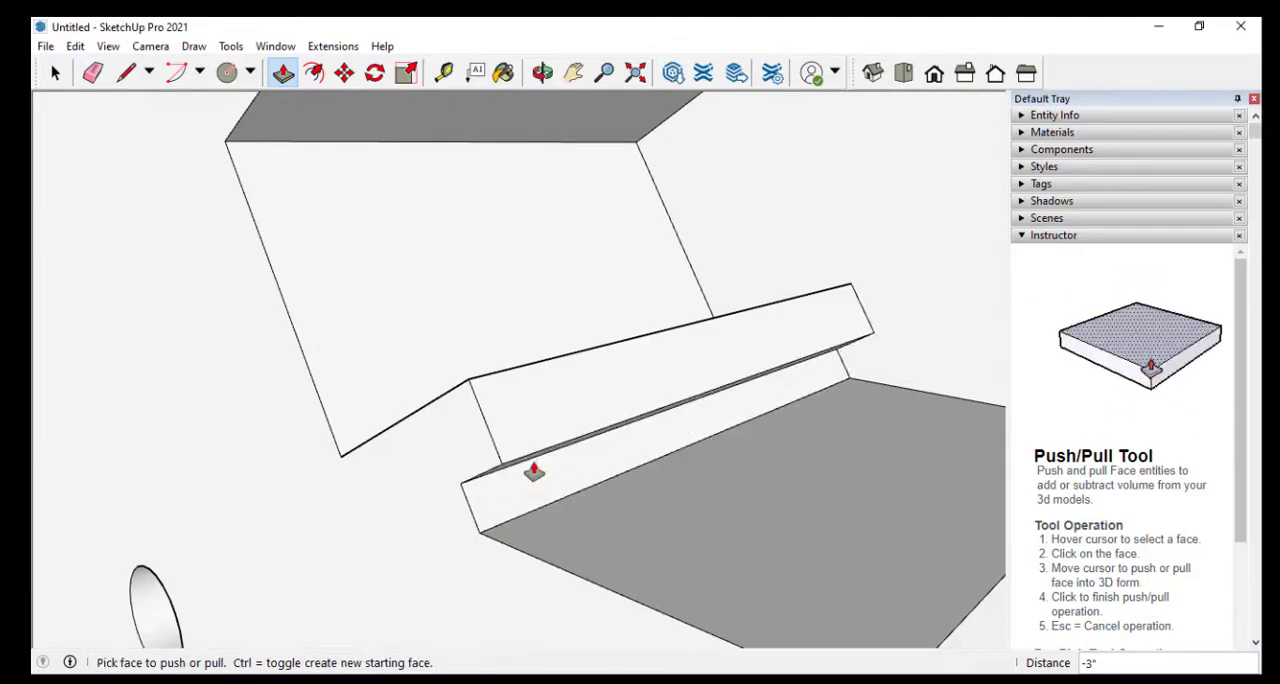
# Push the notch's lowest horizontal ledge farther down into the block, and push the vertical wall above it inward by about 11"
pyautogui.moveTo(534, 466); pyautogui.dragTo(534, 409, button='middle')
pyautogui.click(678, 537)
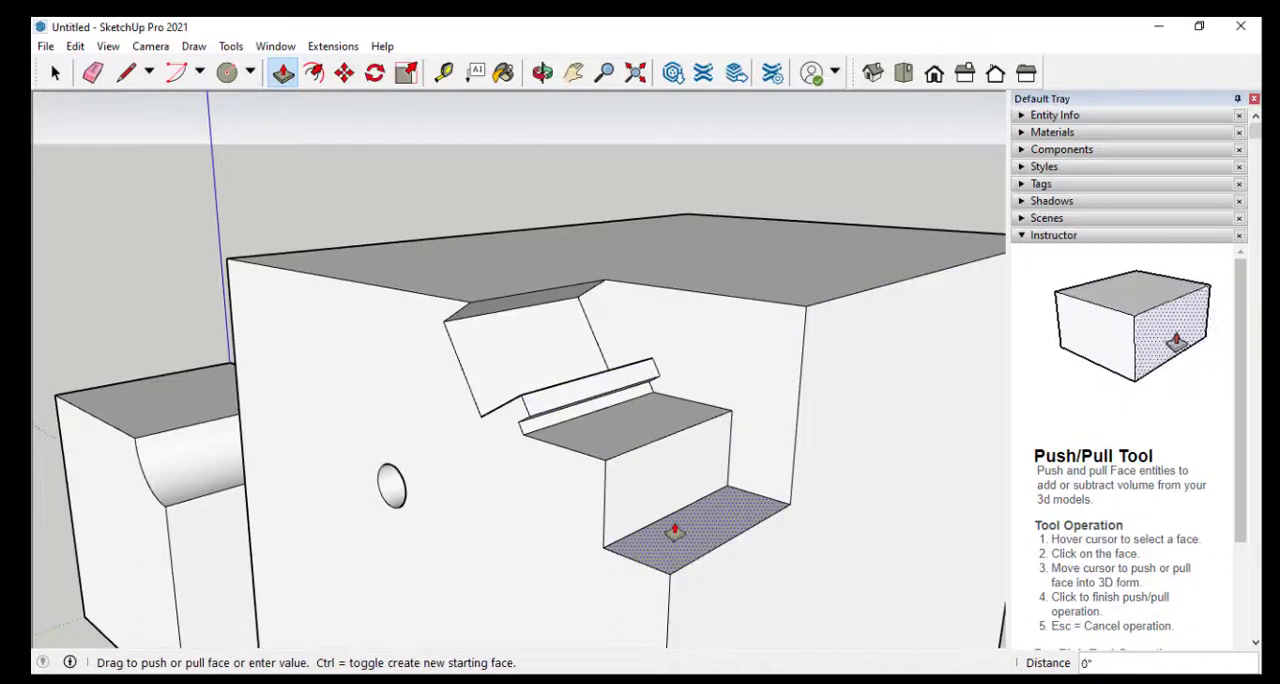
pyautogui.click(690, 595)
pyautogui.click(663, 534)
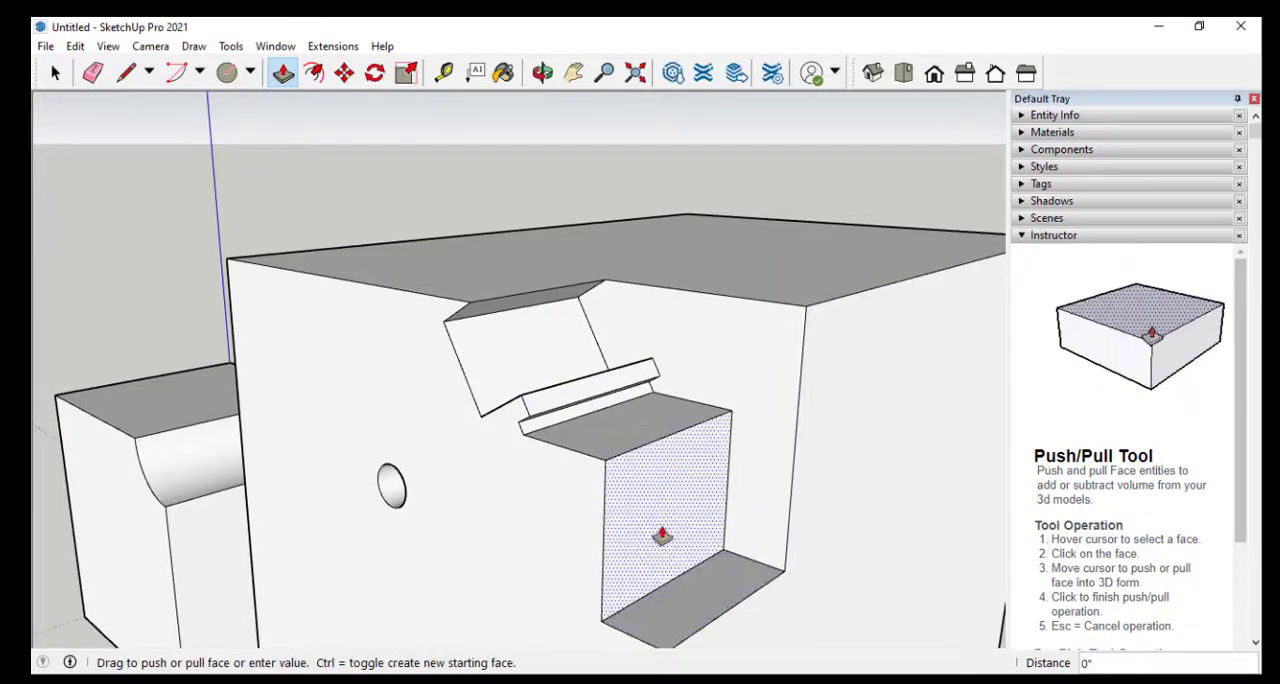
pyautogui.click(618, 530)
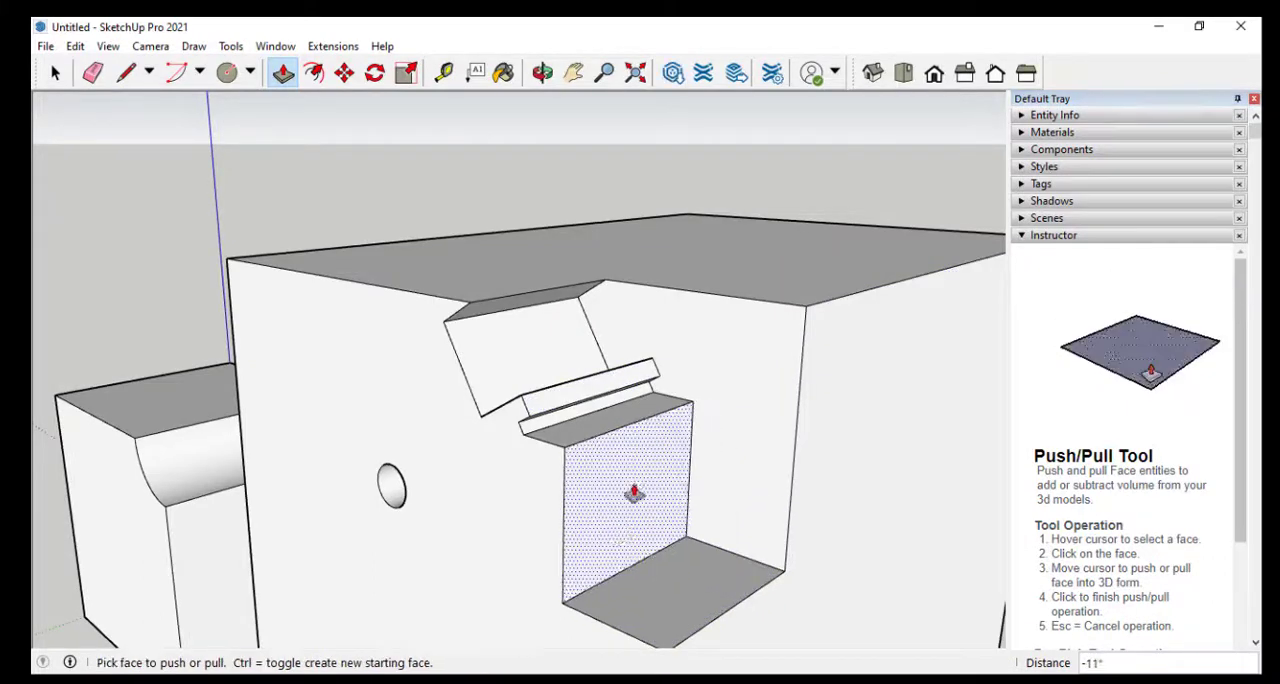
# Pull the top face of the large notched block upward by about 2' 6"
pyautogui.click(625, 243)
pyautogui.click(643, 163)
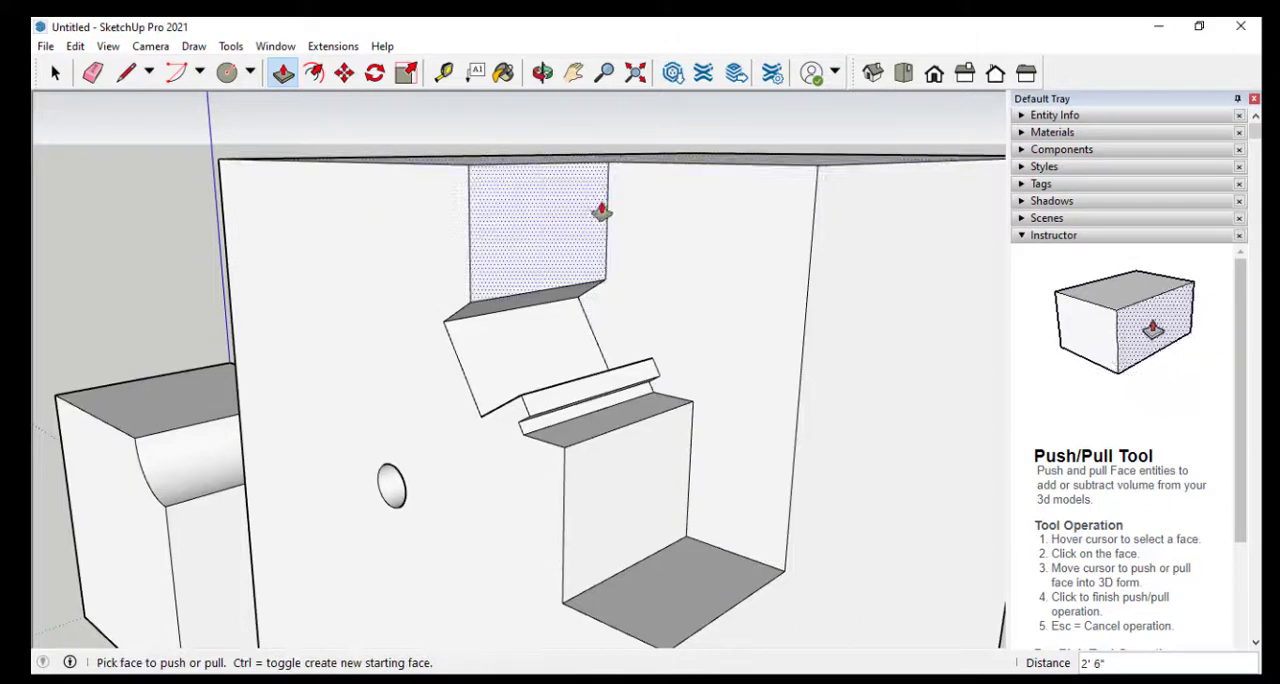
pyautogui.moveTo(600, 209); pyautogui.dragTo(831, 237, button='middle')
pyautogui.scroll(-5, 771, 234)
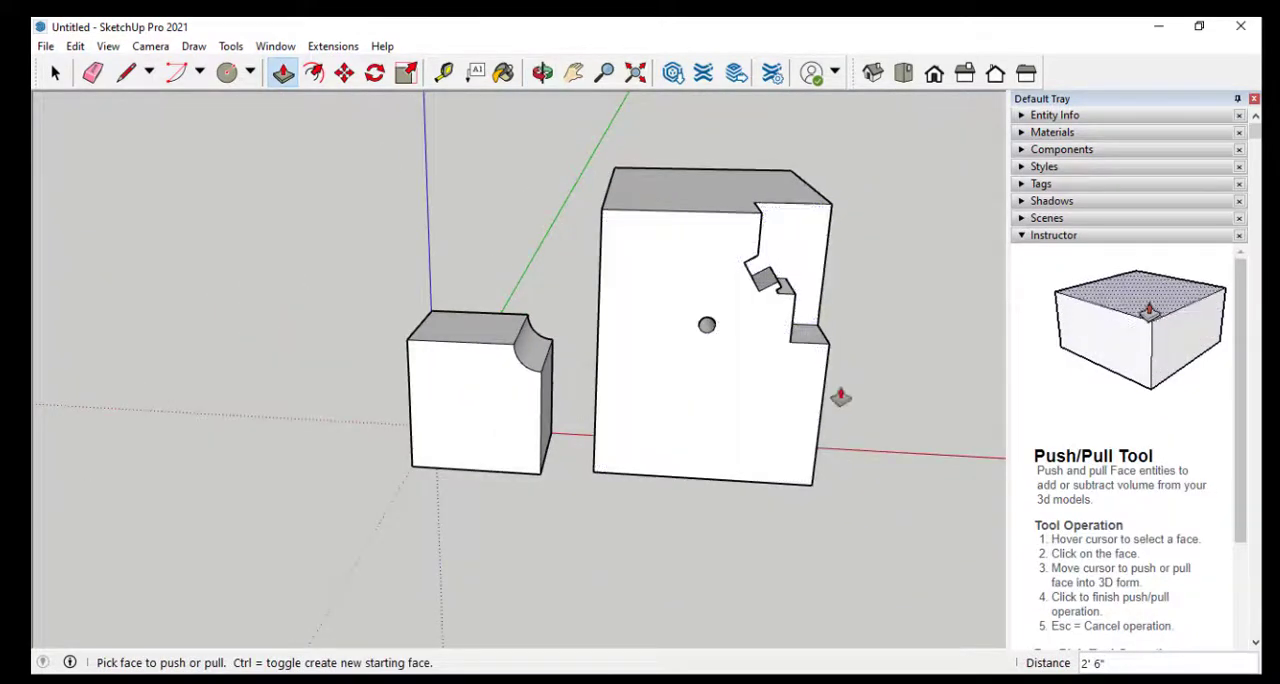
pyautogui.moveTo(837, 394); pyautogui.dragTo(578, 466, button='middle')
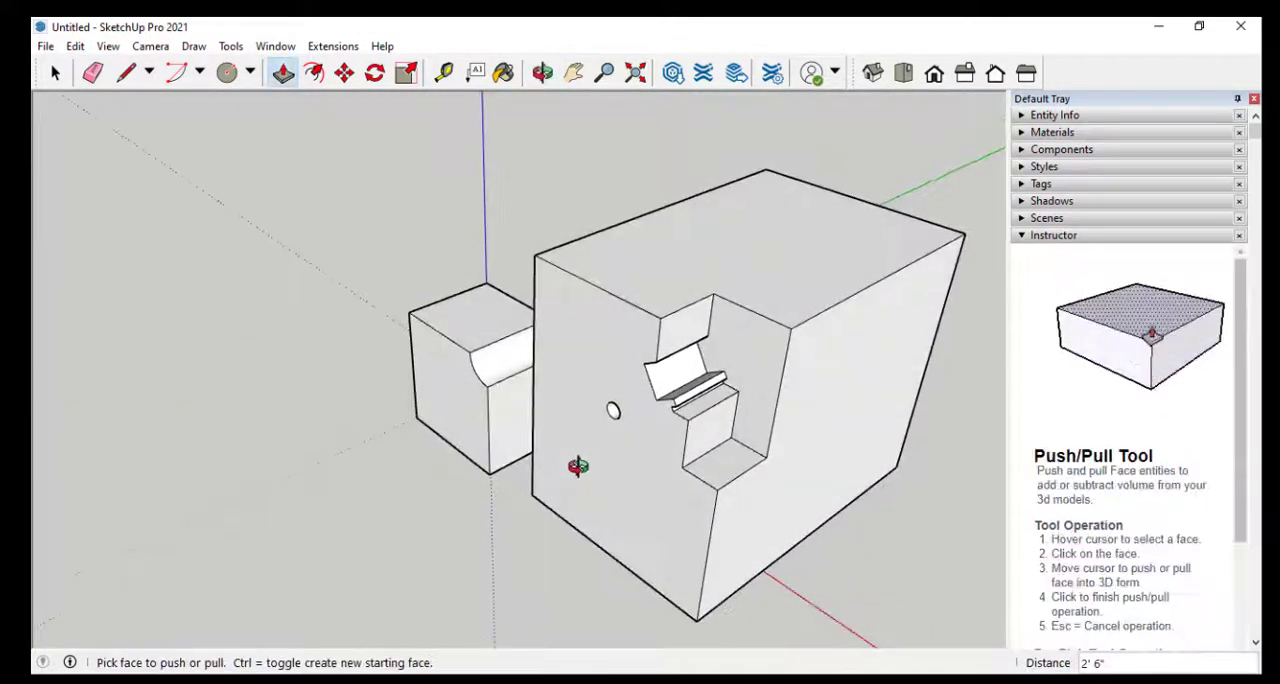